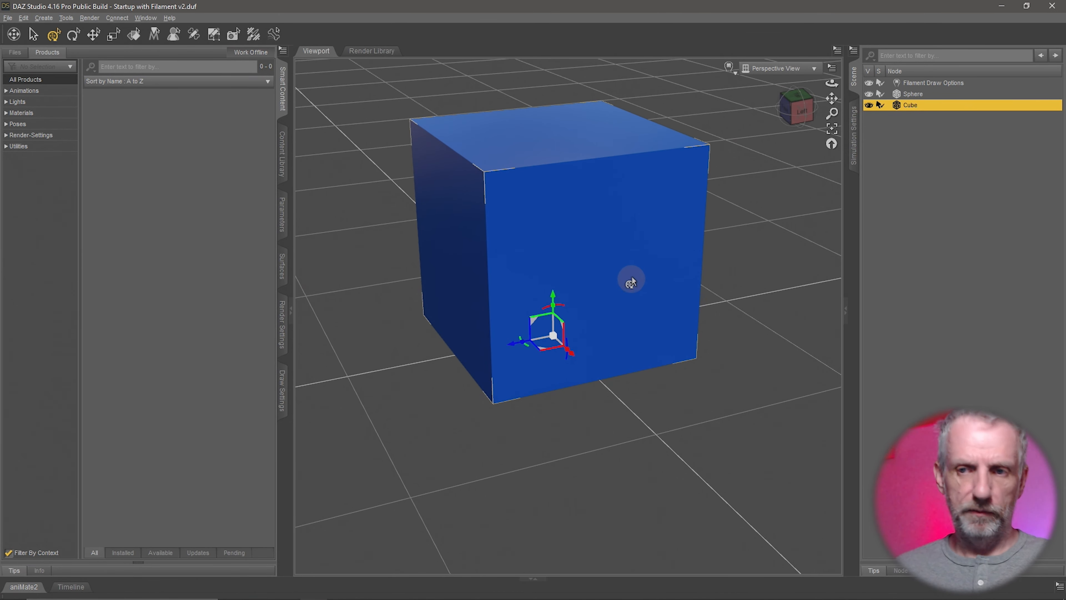
# Set the cube's surface Base Color to a medium grey with RGB 128, 128, 128
pyautogui.click(277, 264)
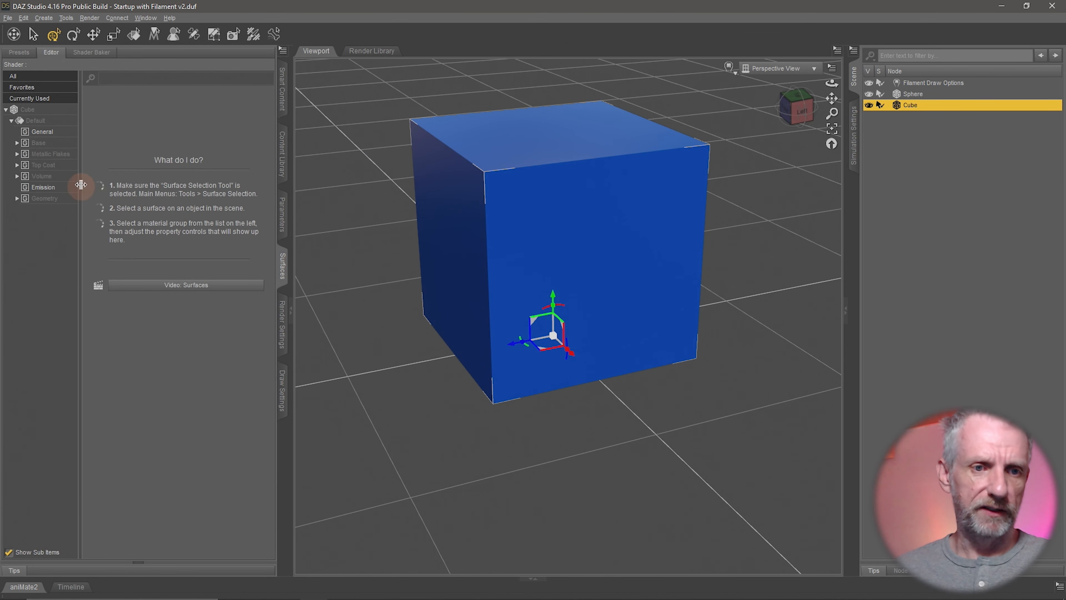
pyautogui.click(59, 143)
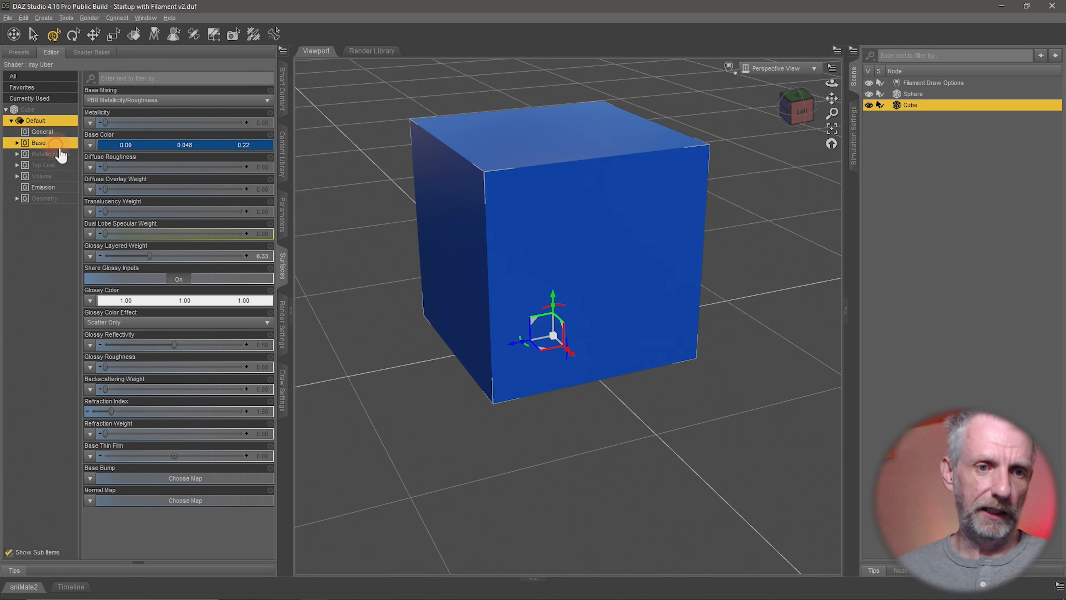
pyautogui.click(155, 145)
pyautogui.click(454, 299)
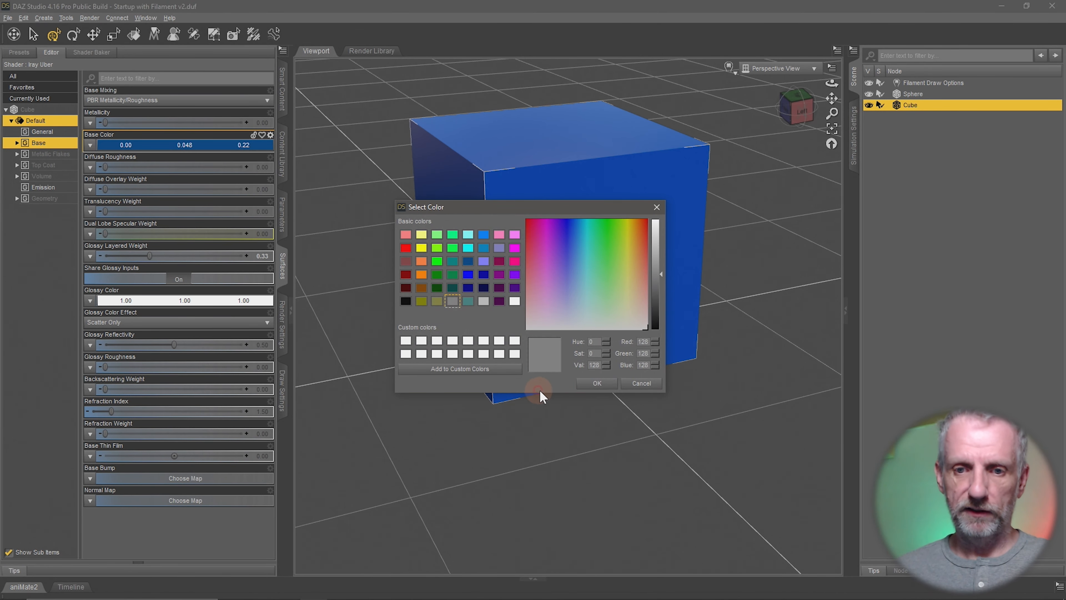
pyautogui.click(597, 383)
pyautogui.moveTo(614, 380); pyautogui.dragTo(616, 376, button='middle')
pyautogui.scroll(1, 615, 376)
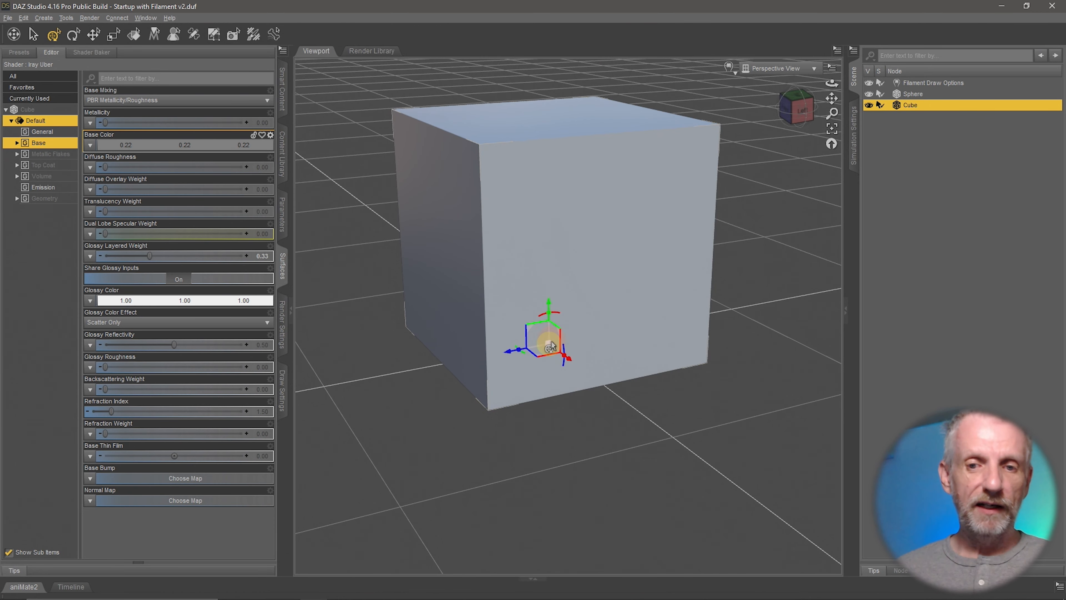
# Try moving the cube along its X, Y and Z axes one at a time with the Universal manipulator
pyautogui.moveTo(539, 353)
pyautogui.mouseDown(button='middle')
pyautogui.moveTo(508, 348)
pyautogui.moveTo(531, 362)
pyautogui.moveTo(495, 362)
pyautogui.mouseUp(button='middle')
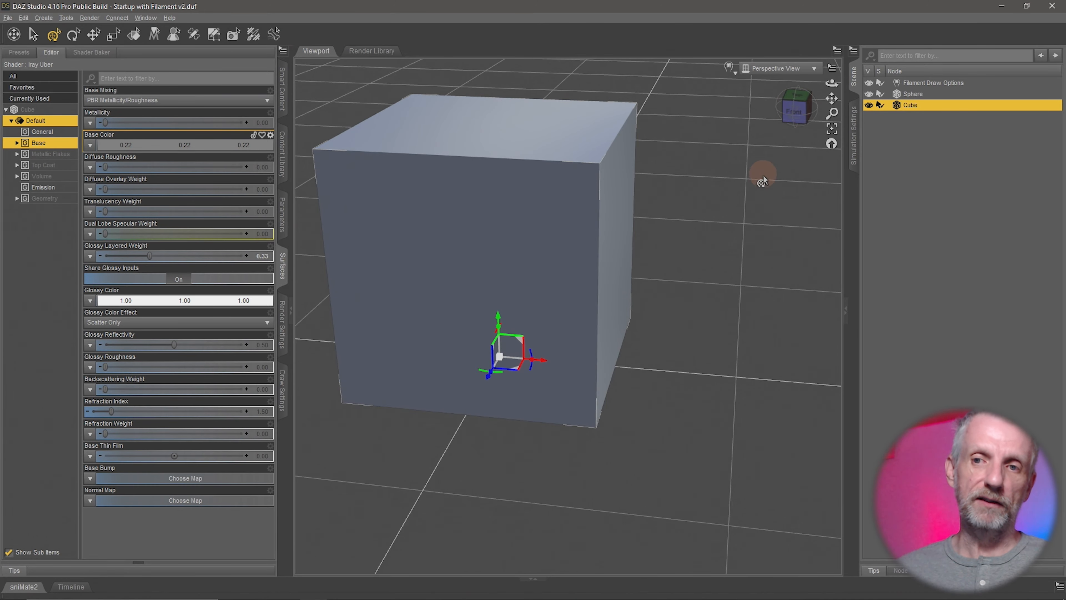
pyautogui.moveTo(764, 178); pyautogui.dragTo(757, 197, button='middle')
pyautogui.moveTo(705, 282); pyautogui.dragTo(704, 288, button='middle')
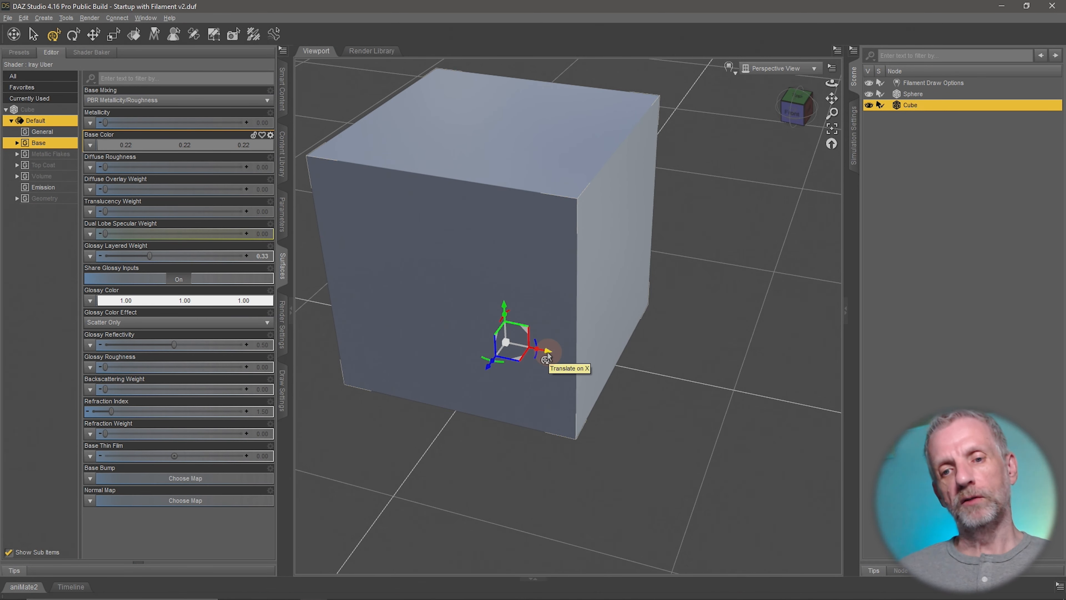
pyautogui.moveTo(561, 361); pyautogui.dragTo(531, 367)
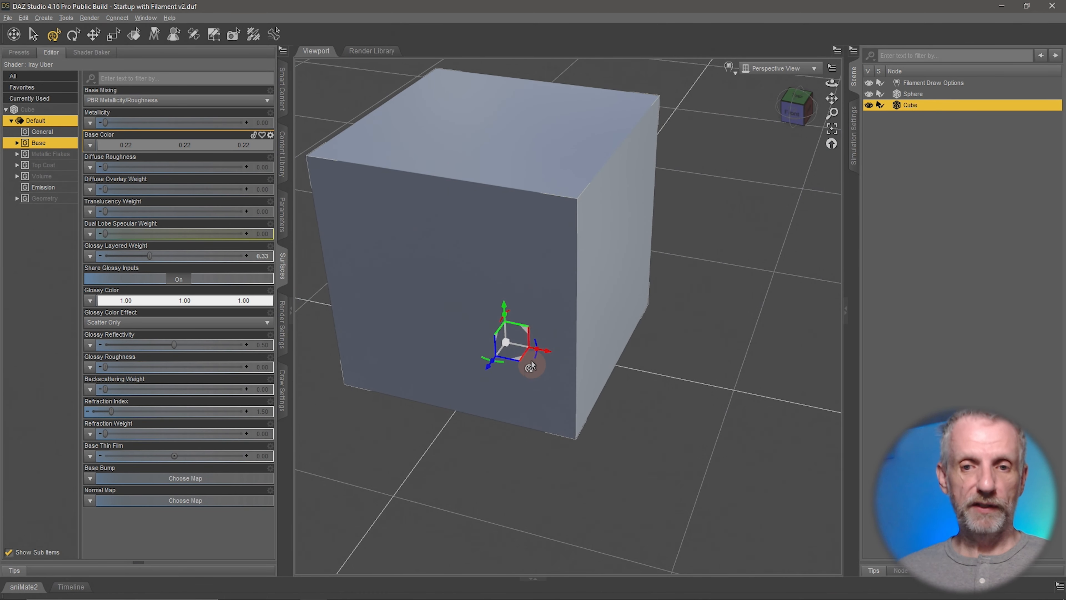
pyautogui.moveTo(503, 309)
pyautogui.mouseDown()
pyautogui.moveTo(499, 178)
pyautogui.moveTo(502, 389)
pyautogui.moveTo(496, 157)
pyautogui.moveTo(502, 252)
pyautogui.moveTo(529, 312)
pyautogui.moveTo(540, 248)
pyautogui.moveTo(518, 320)
pyautogui.mouseUp()
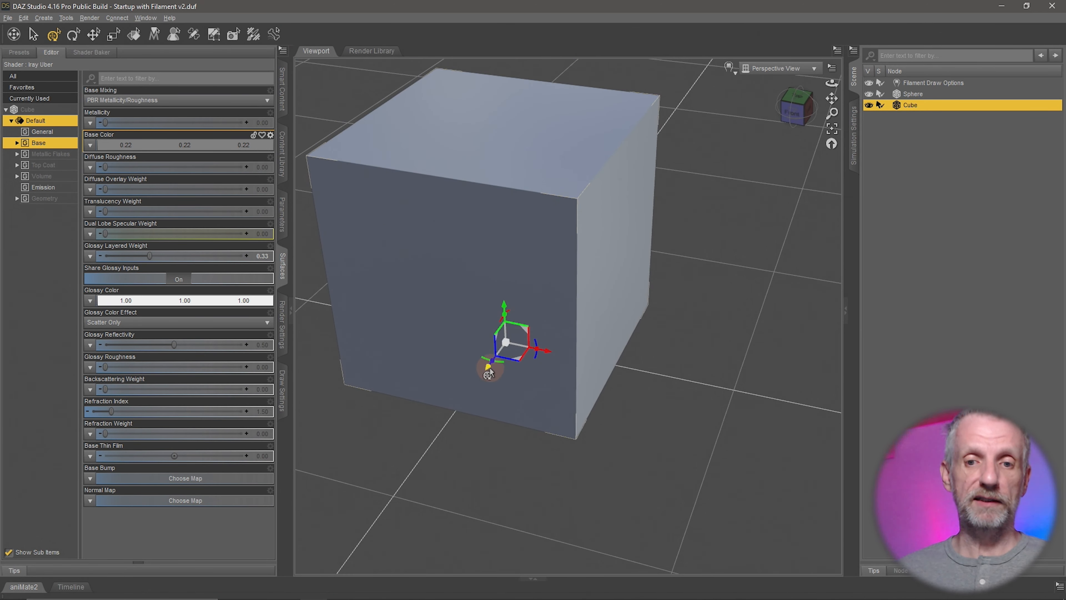
pyautogui.moveTo(490, 372); pyautogui.dragTo(518, 337)
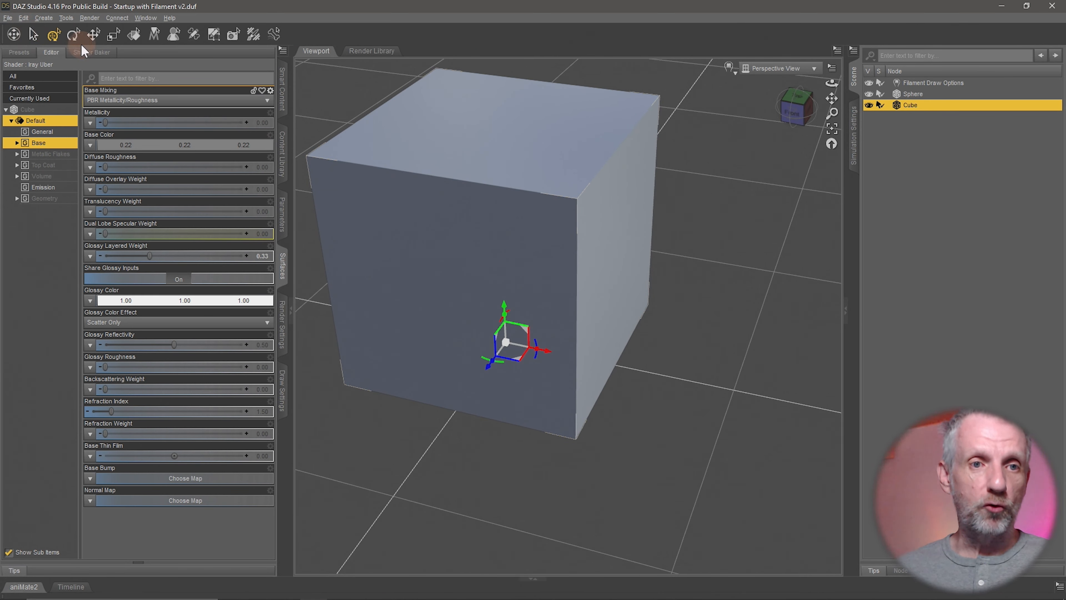
# Switch to the Translate tool to compare its manipulator, and return to the Universal tool
pyautogui.click(94, 35)
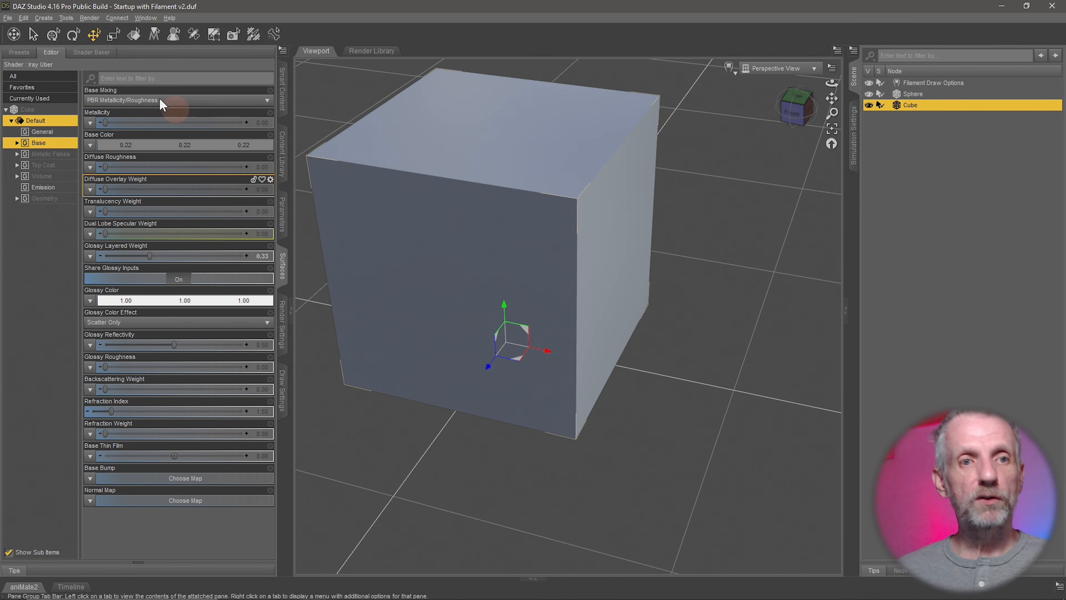
pyautogui.click(54, 35)
pyautogui.click(350, 239)
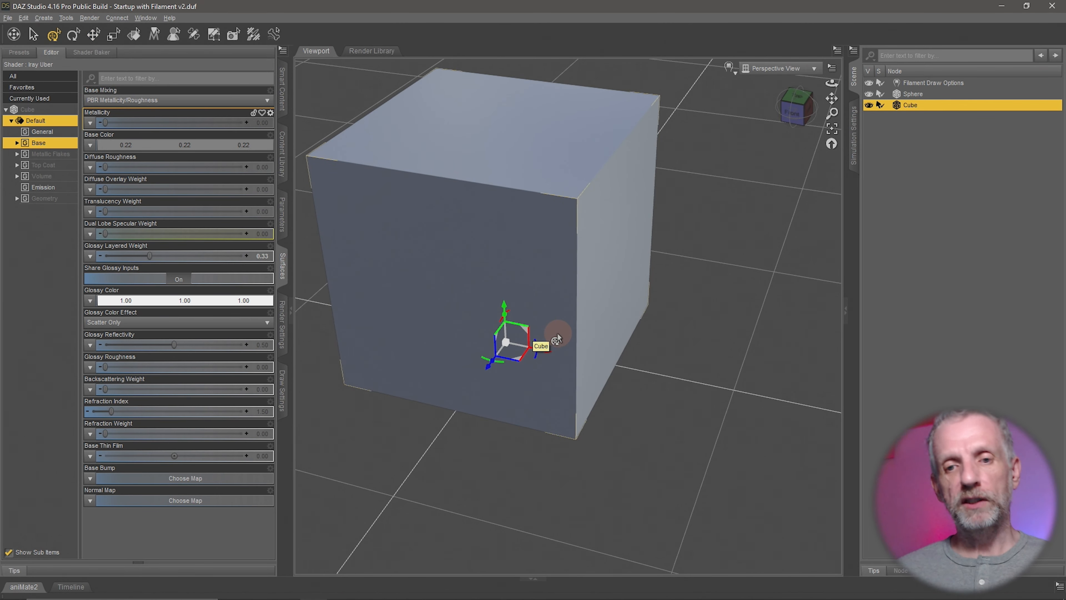
# Try moving the cube across two axes at once and along X alone, and undo the moves
pyautogui.moveTo(625, 327); pyautogui.dragTo(633, 325, button='middle')
pyautogui.scroll(-6, 624, 327)
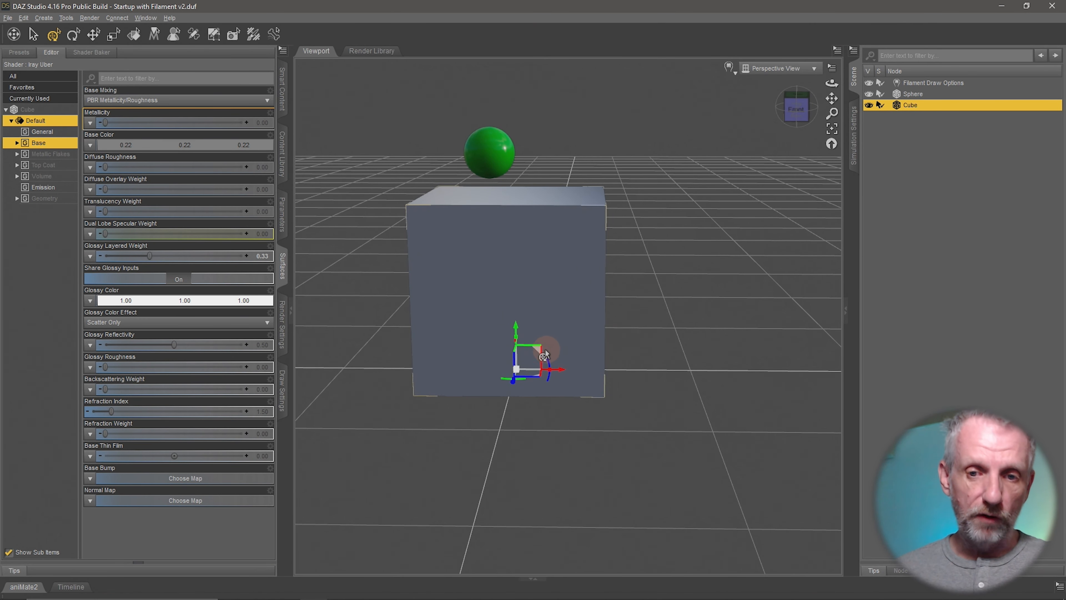
pyautogui.moveTo(535, 355); pyautogui.dragTo(596, 310)
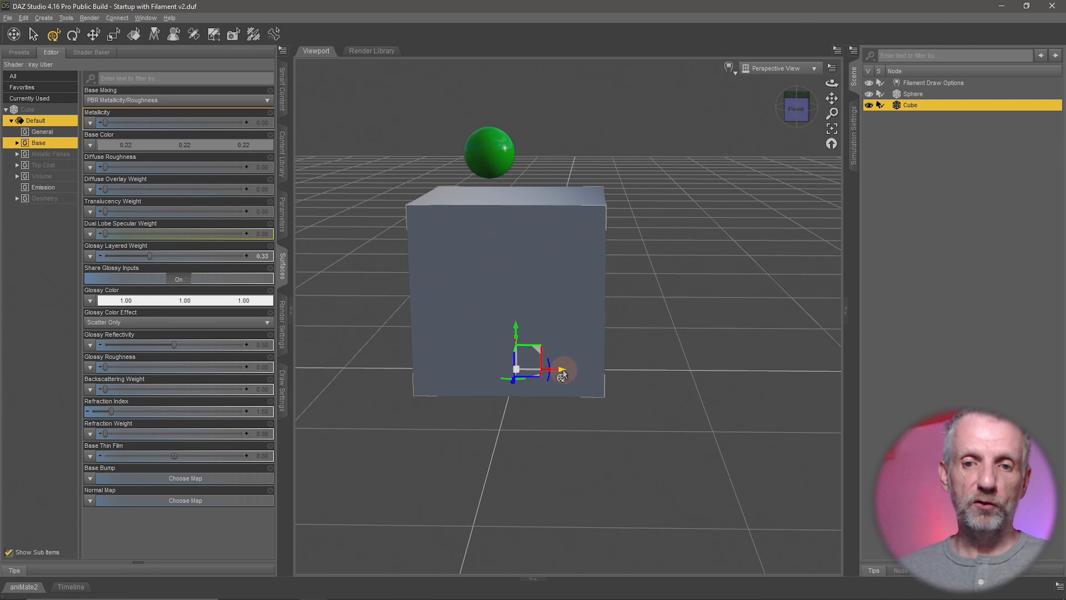
pyautogui.moveTo(562, 372); pyautogui.dragTo(521, 296)
pyautogui.moveTo(623, 359); pyautogui.dragTo(547, 334, button='middle')
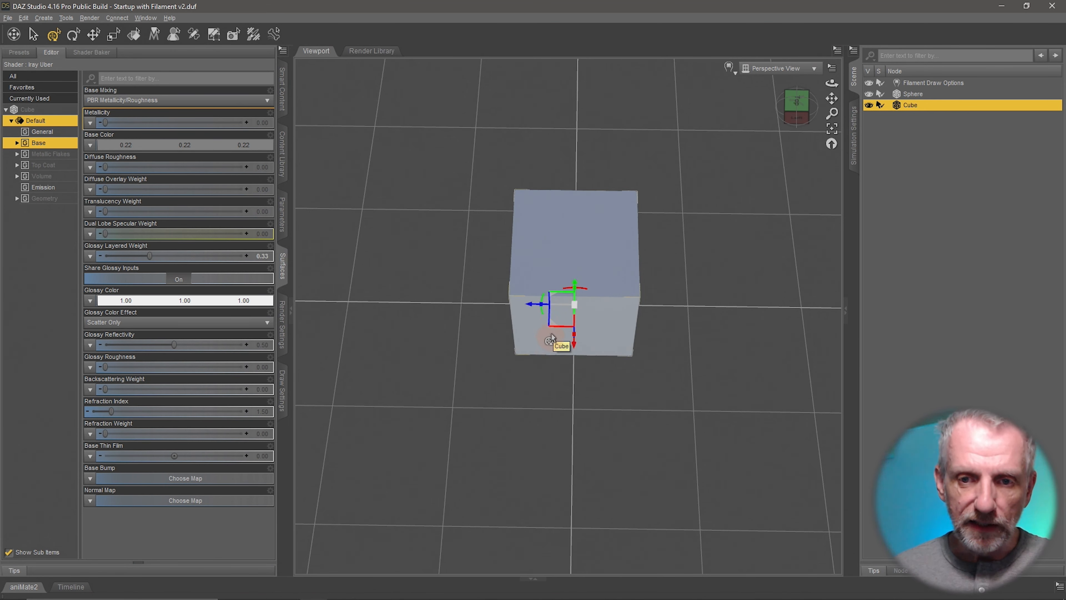
pyautogui.moveTo(554, 328); pyautogui.dragTo(573, 360)
pyautogui.hotkey('ctrl', 'z')
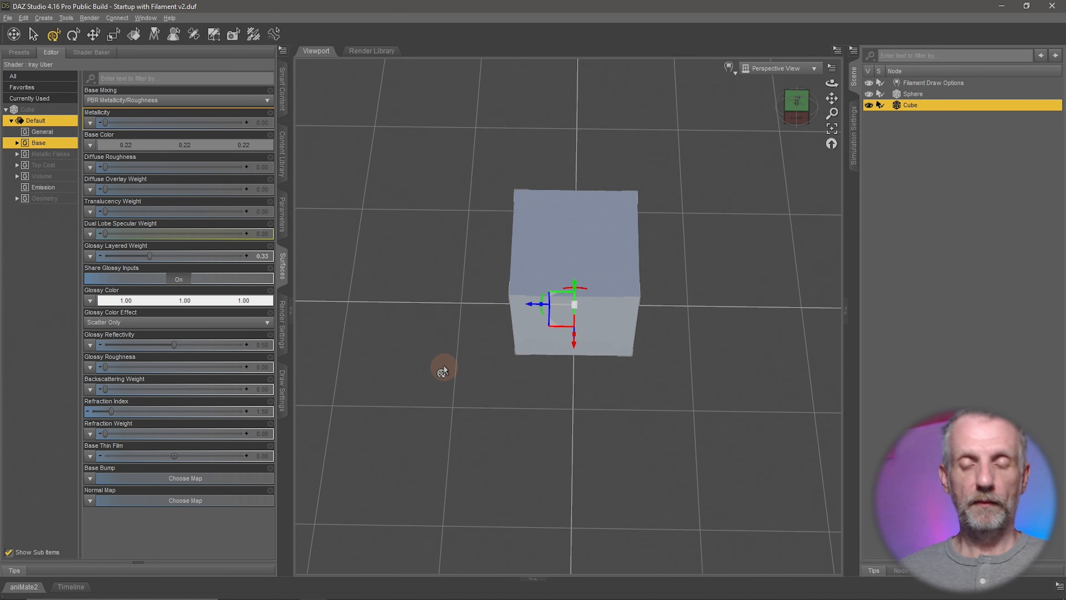
# Try rotating the cube about its Z, Y and X axes with the Universal manipulator
pyautogui.moveTo(444, 368)
pyautogui.mouseDown(button='middle')
pyautogui.moveTo(452, 363)
pyautogui.moveTo(436, 363)
pyautogui.moveTo(446, 370)
pyautogui.mouseUp(button='middle')
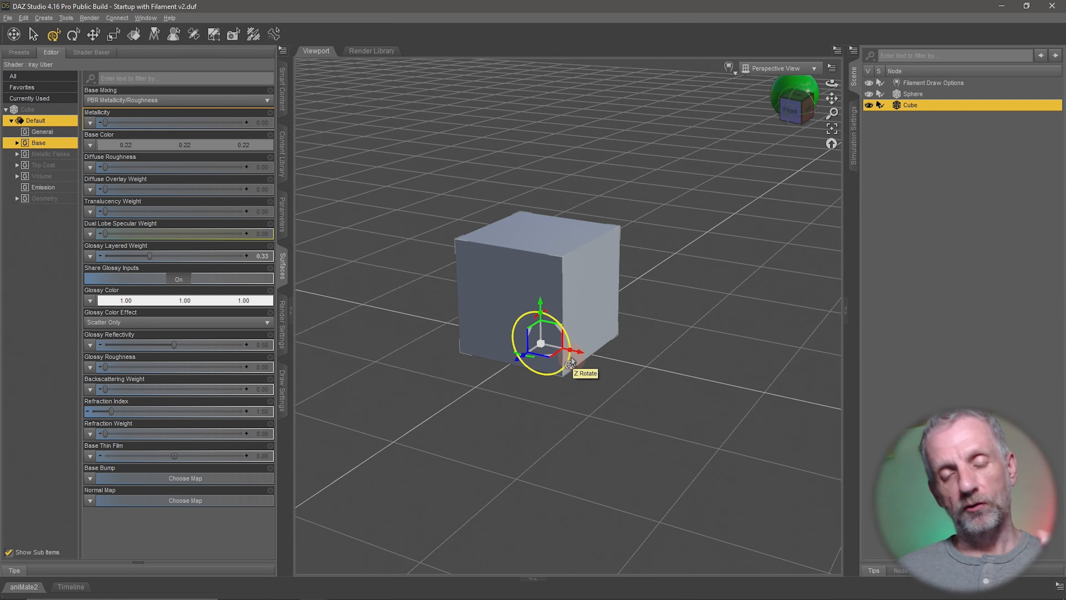
pyautogui.moveTo(571, 361); pyautogui.dragTo(560, 395)
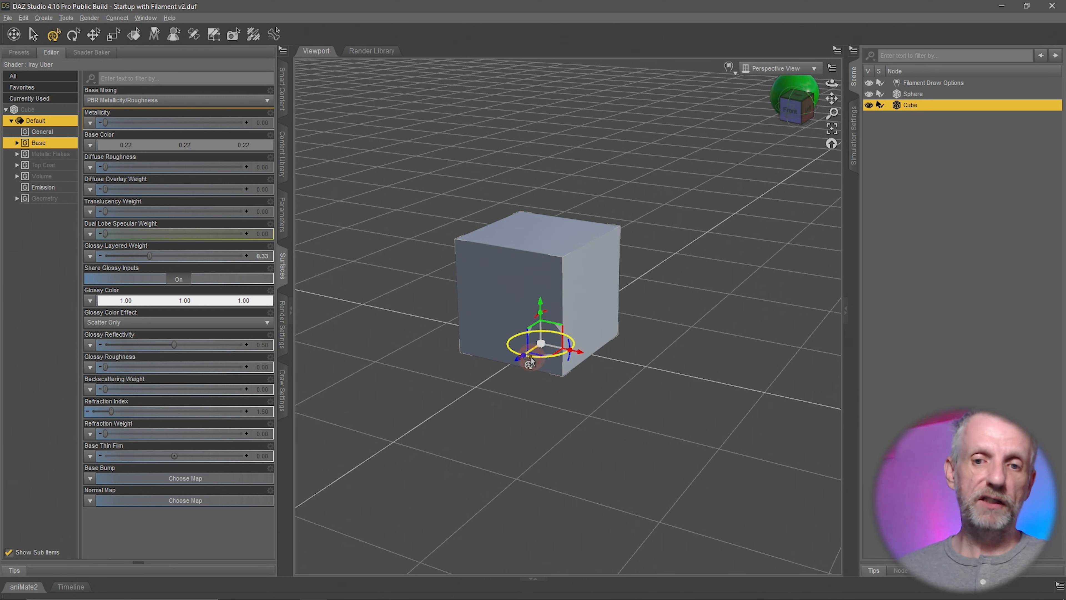
pyautogui.moveTo(529, 363); pyautogui.dragTo(507, 362)
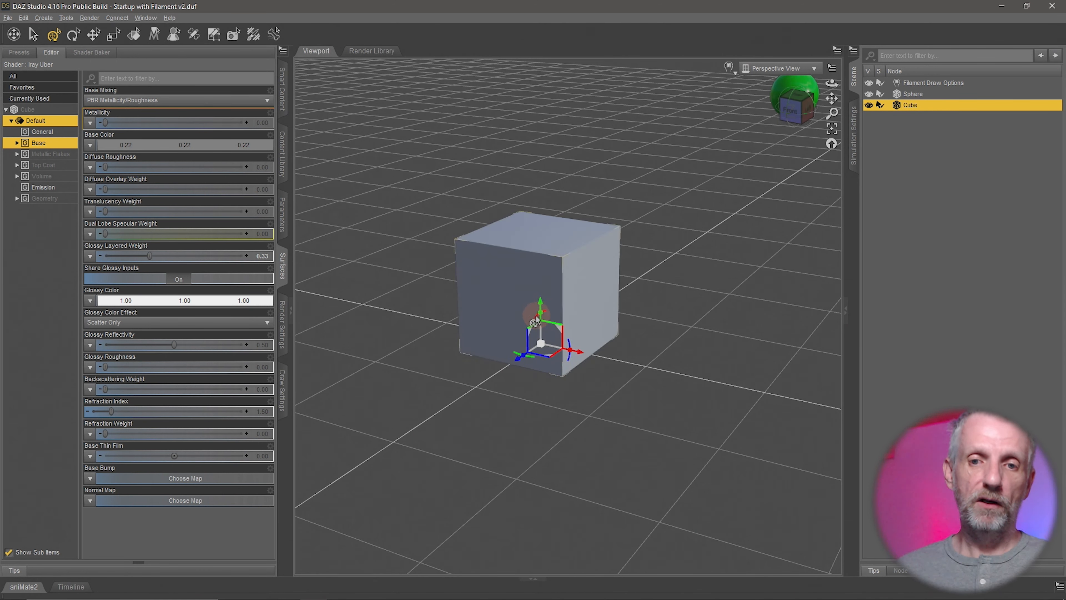
pyautogui.moveTo(538, 318)
pyautogui.mouseDown()
pyautogui.moveTo(512, 342)
pyautogui.moveTo(540, 287)
pyautogui.moveTo(521, 329)
pyautogui.moveTo(525, 312)
pyautogui.moveTo(534, 320)
pyautogui.mouseUp()
# Try scaling the whole cube uniformly up and down with the manipulator's General Scale handle
pyautogui.moveTo(549, 422); pyautogui.dragTo(521, 421, button='middle')
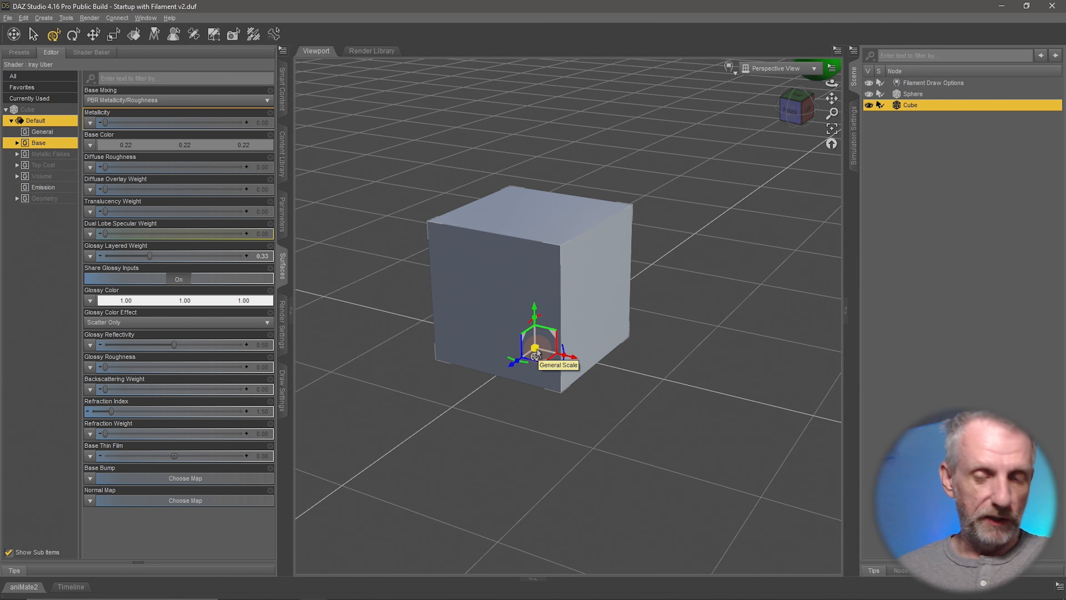
pyautogui.scroll(6, 537, 355)
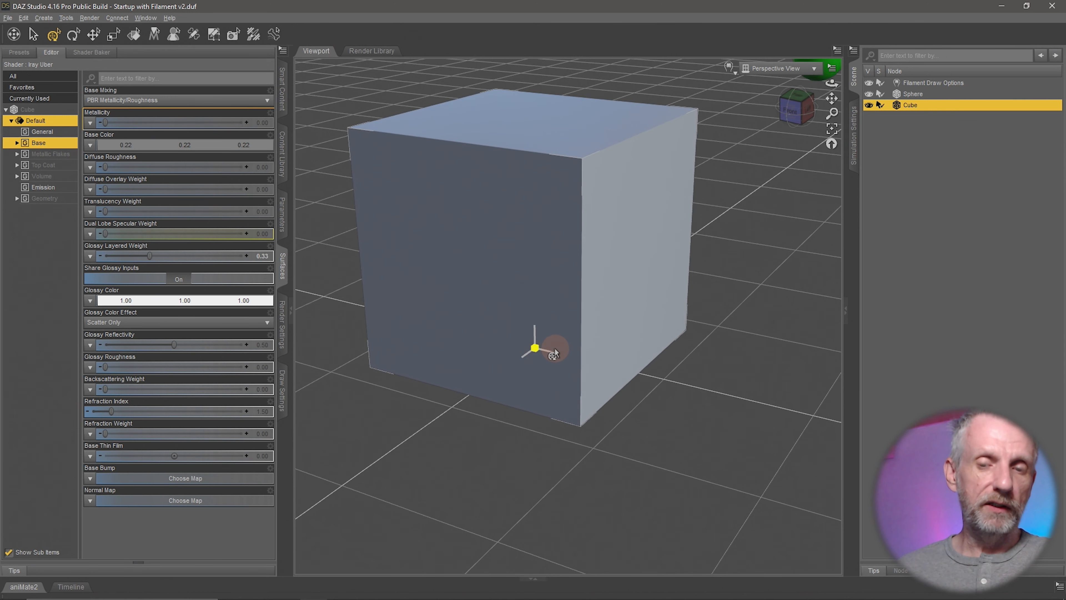
pyautogui.scroll(-3, 541, 355)
pyautogui.scroll(-3, 540, 355)
pyautogui.scroll(6, 542, 355)
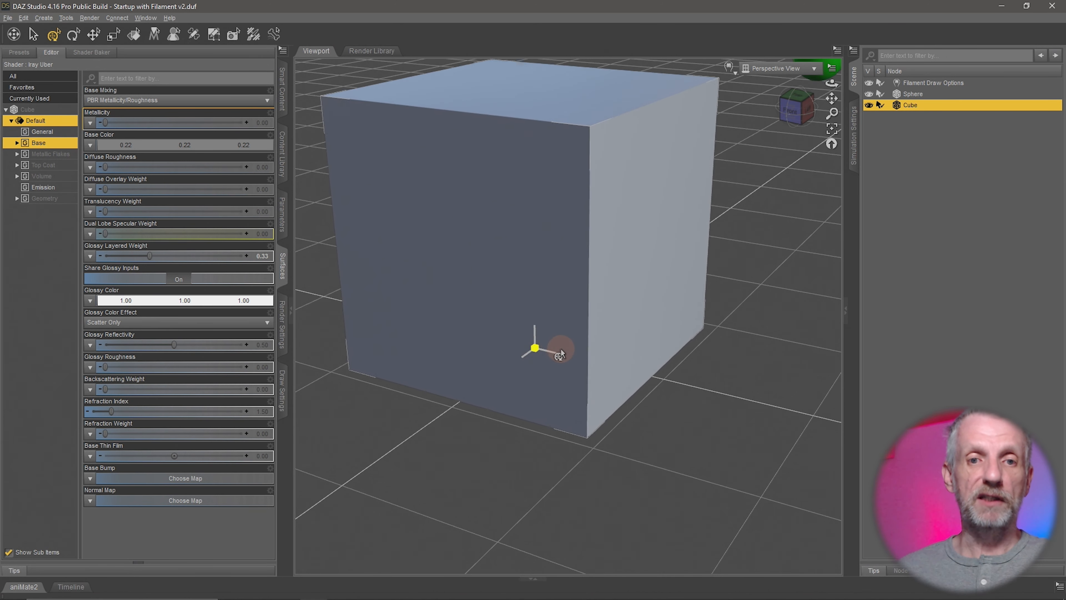
pyautogui.scroll(-5, 560, 355)
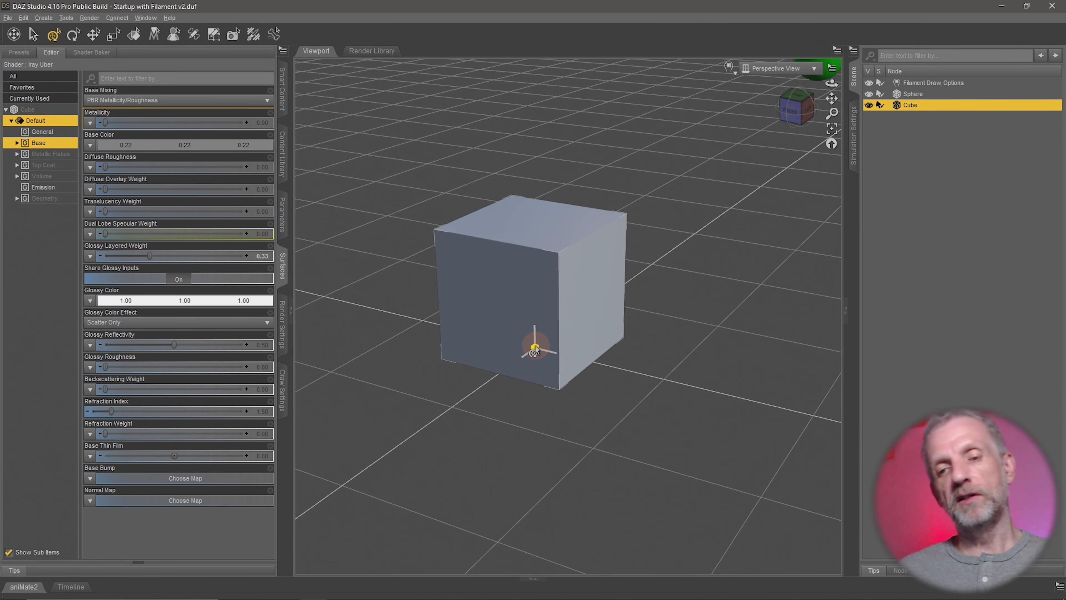
pyautogui.scroll(-1, 535, 351)
pyautogui.scroll(5, 538, 351)
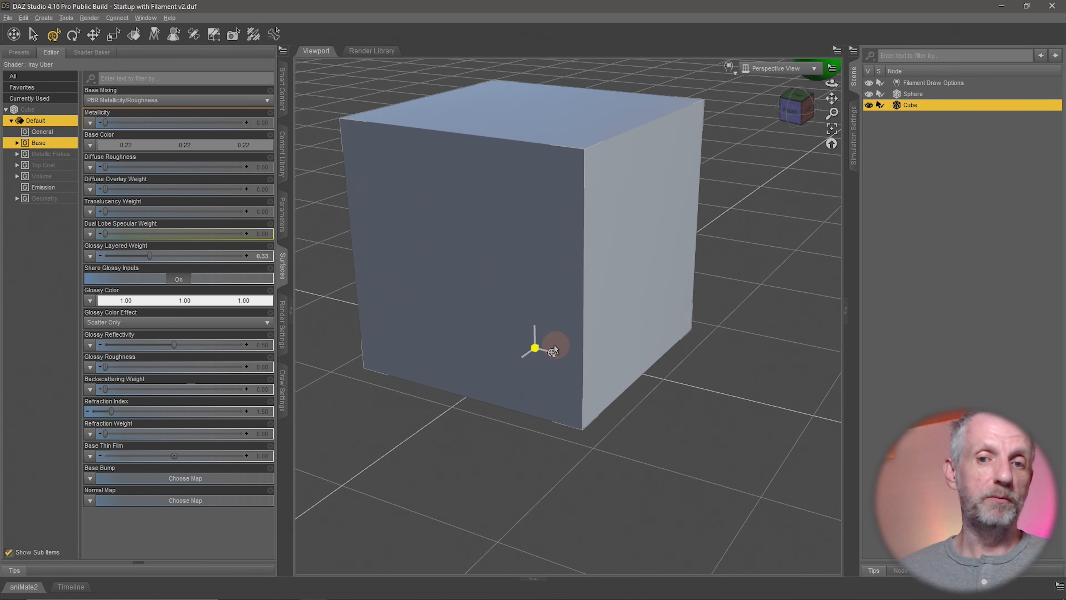
pyautogui.scroll(-5, 553, 351)
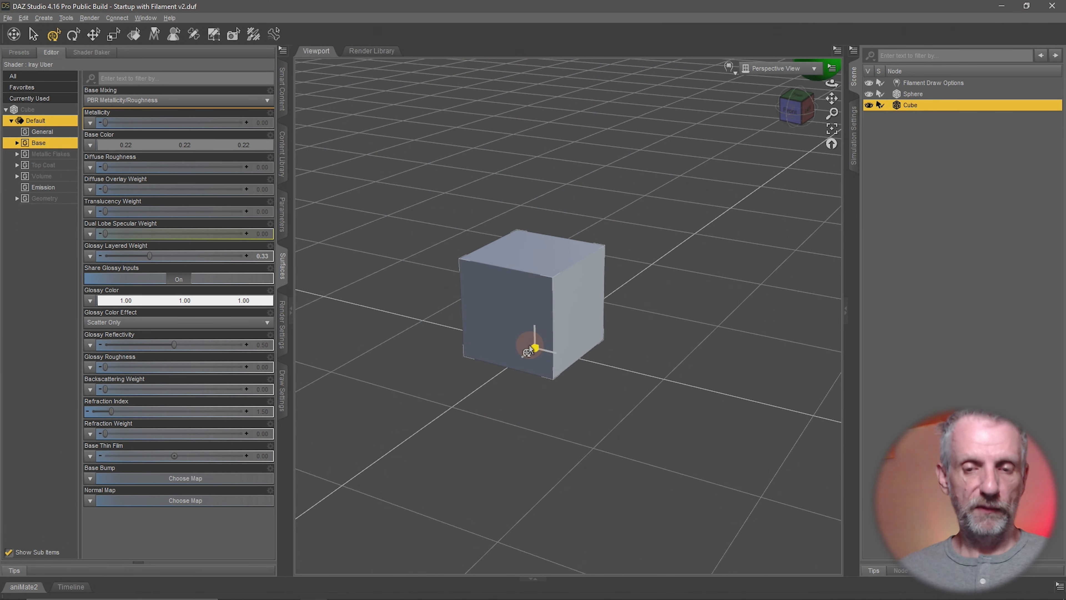
pyautogui.scroll(2, 562, 361)
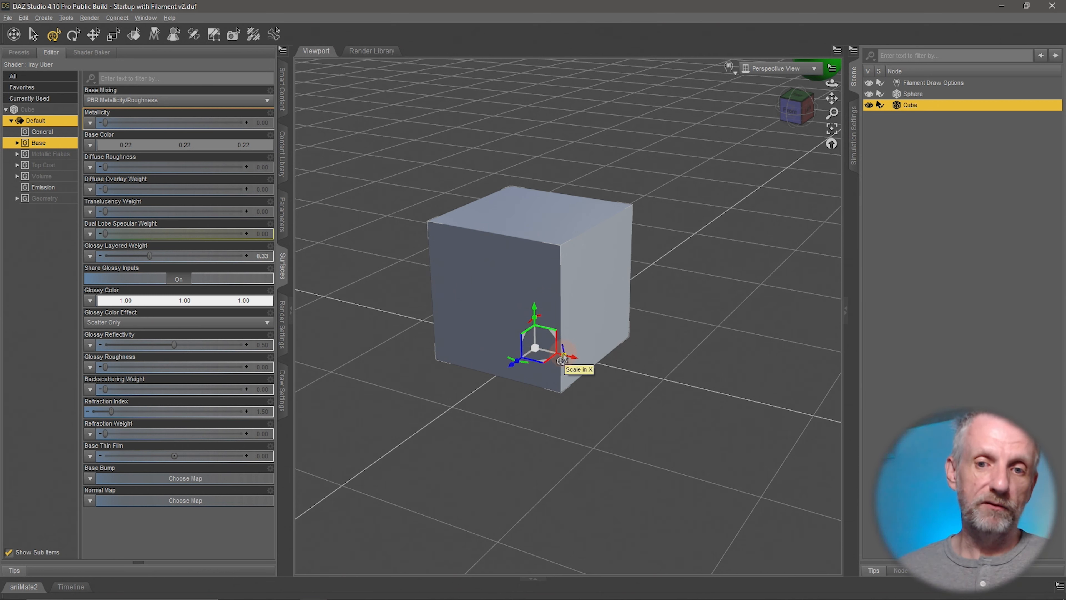
# Try scaling the cube along its X axis only, and undo it
pyautogui.moveTo(566, 363); pyautogui.dragTo(470, 374)
pyautogui.hotkey('ctrl', 'z')
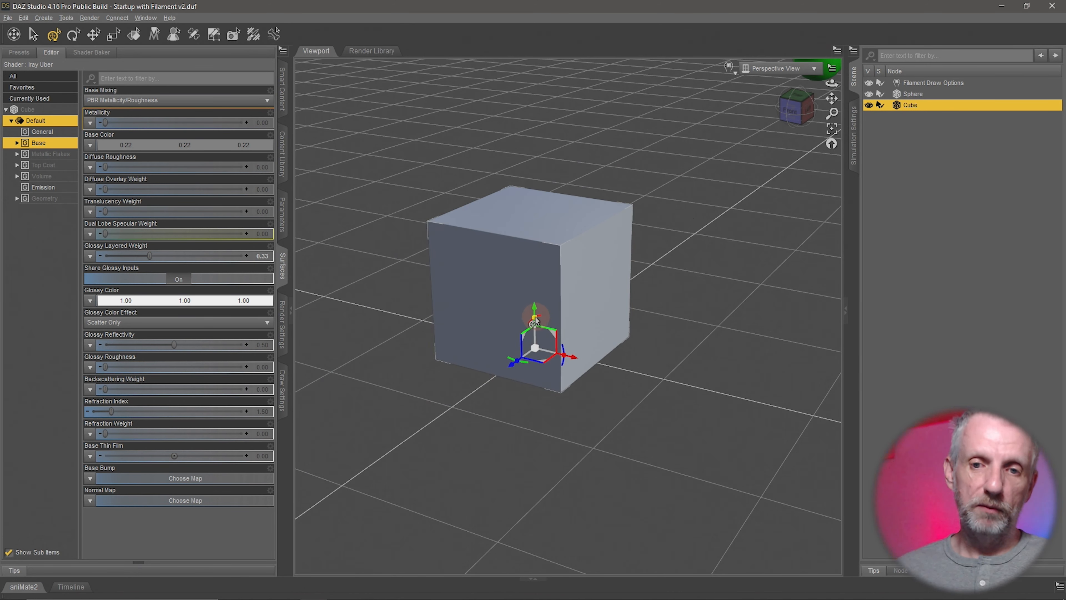
# Try flattening the cube along Y into a thin slab and enlarging it uniformly, and undo both scale changes
pyautogui.moveTo(533, 323); pyautogui.dragTo(539, 352)
pyautogui.moveTo(604, 374); pyautogui.dragTo(603, 375, button='middle')
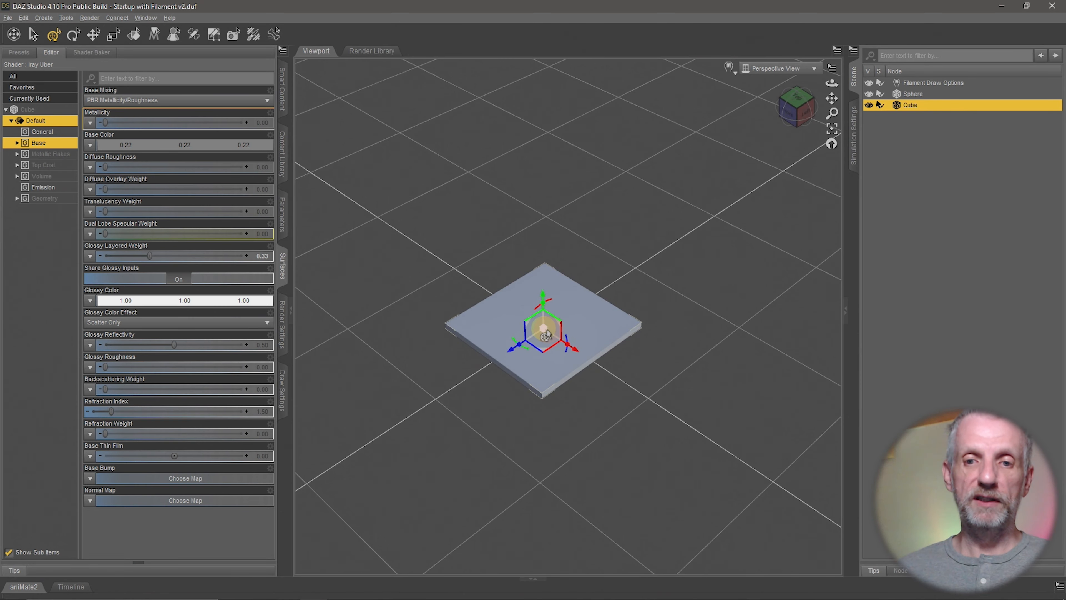
pyautogui.moveTo(546, 335); pyautogui.dragTo(578, 336)
pyautogui.moveTo(622, 335); pyautogui.dragTo(639, 319)
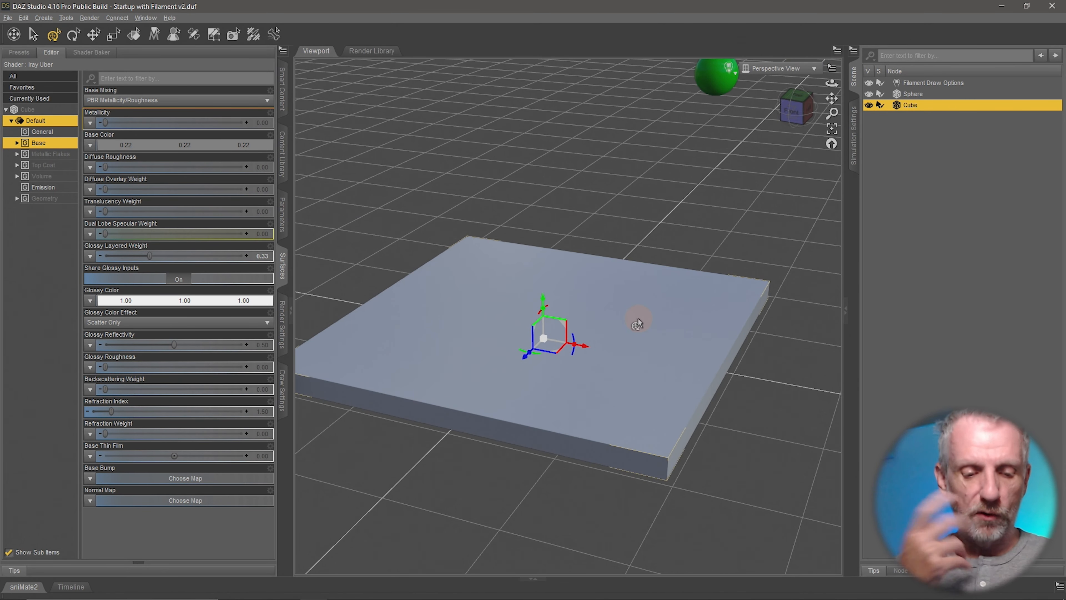
pyautogui.hotkey('ctrl', 'z')
pyautogui.hotkey('ctrl', 'z')
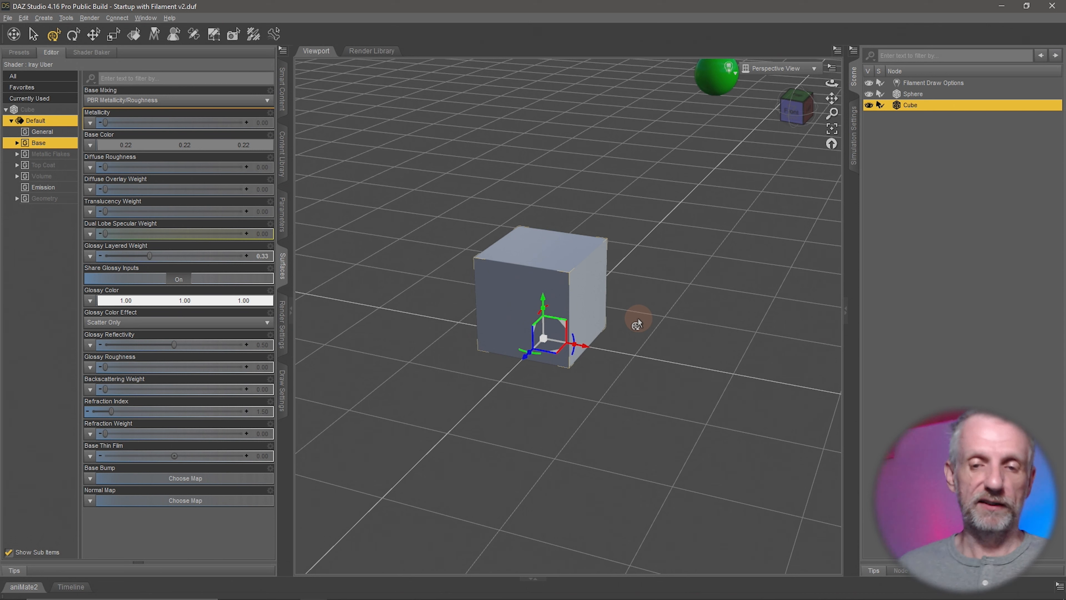
pyautogui.moveTo(541, 345)
pyautogui.mouseDown()
pyautogui.moveTo(559, 342)
pyautogui.moveTo(546, 337)
pyautogui.mouseUp()
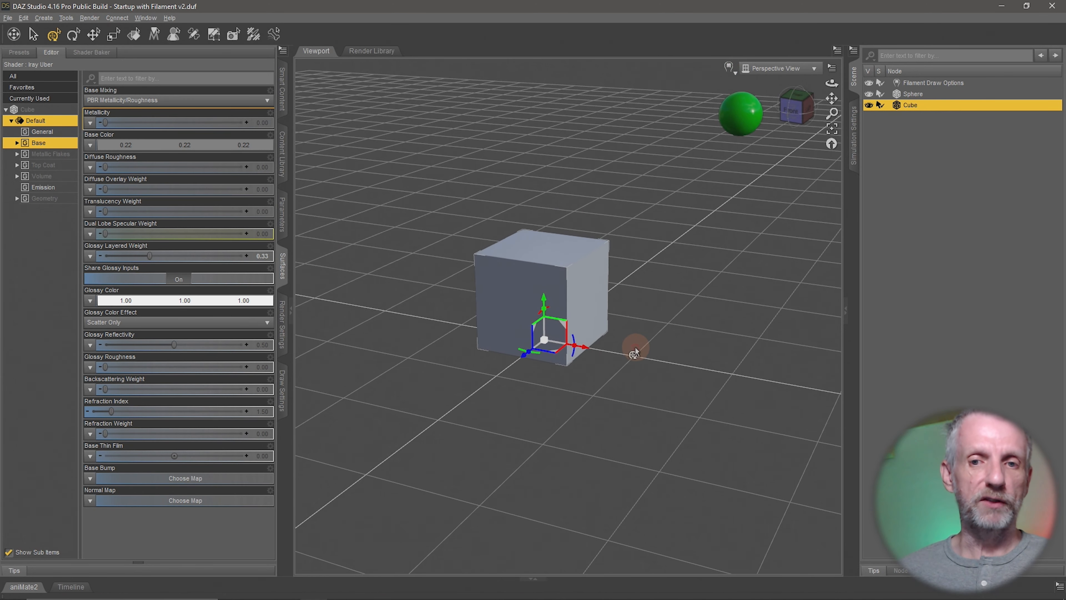
pyautogui.scroll(3, 634, 347)
pyautogui.scroll(1, 634, 347)
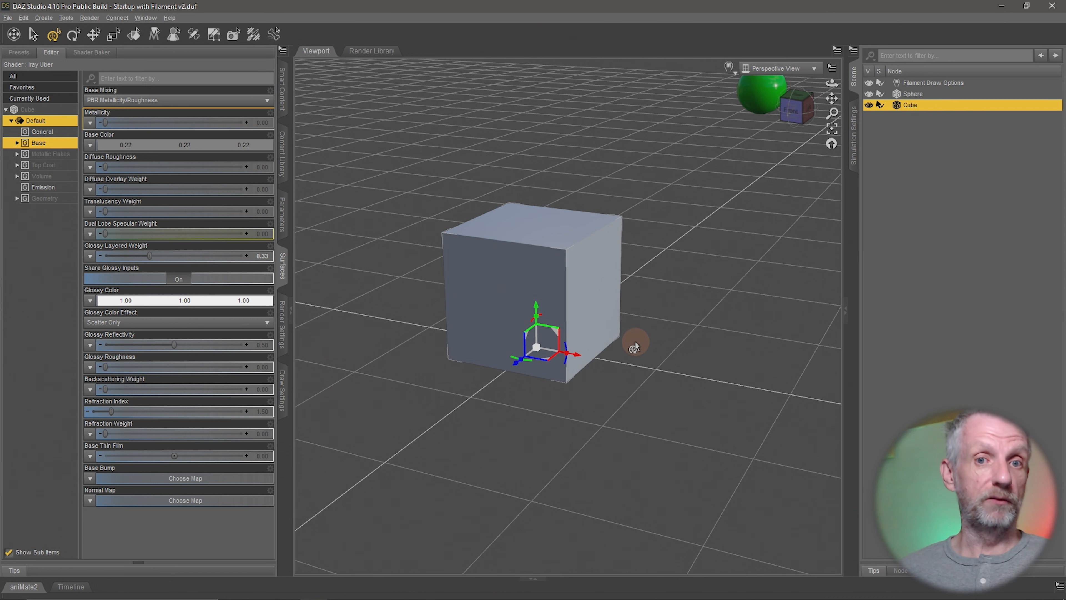
pyautogui.moveTo(635, 341); pyautogui.dragTo(636, 342, button='middle')
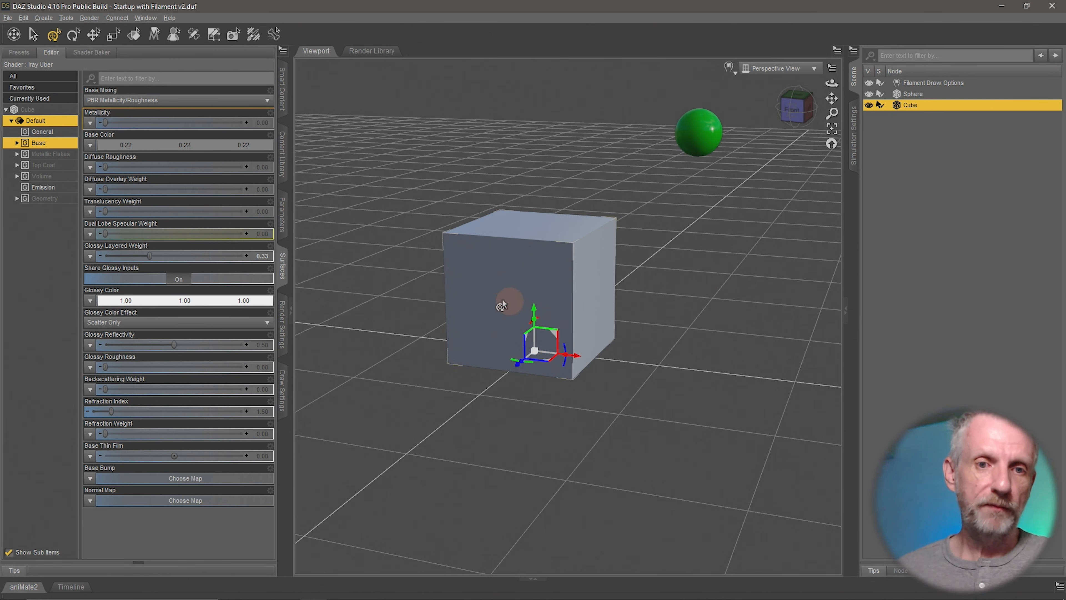
# Show the cube's General parameters and collapse the Transforms group
pyautogui.click(280, 219)
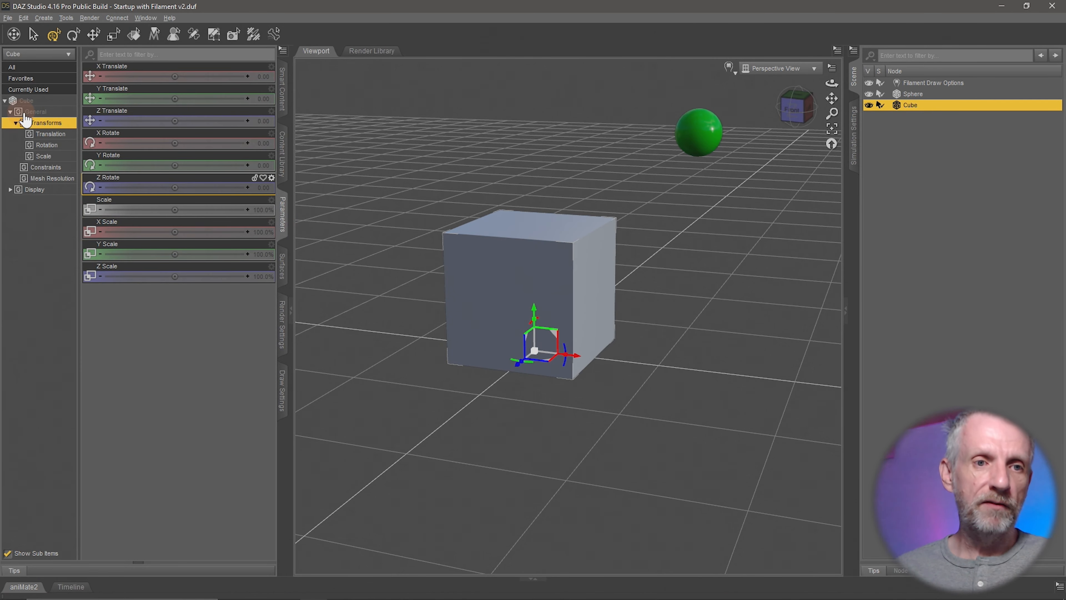
pyautogui.click(42, 110)
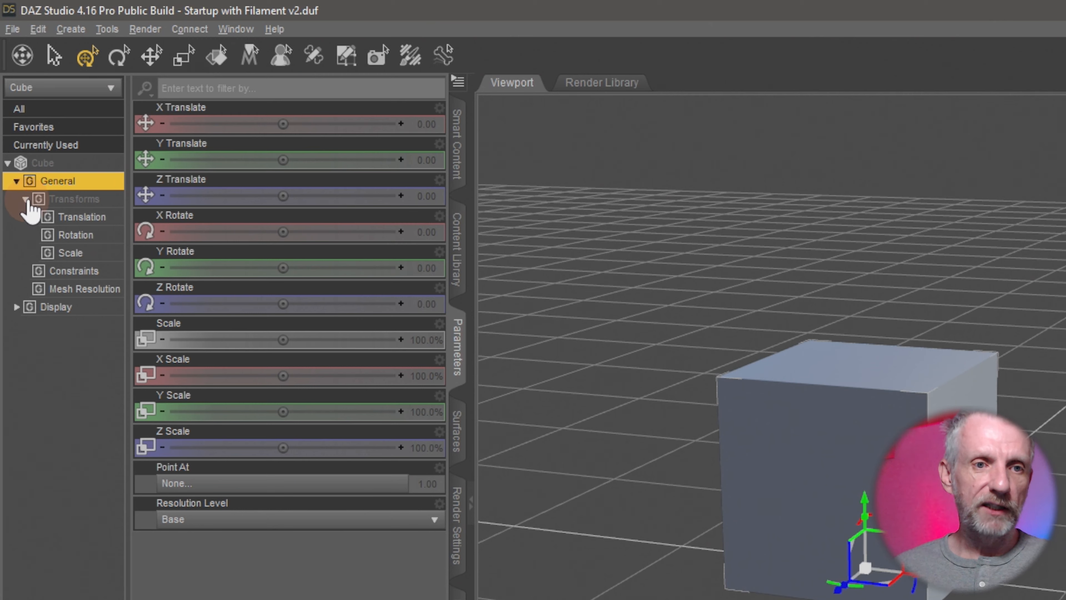
pyautogui.click(26, 199)
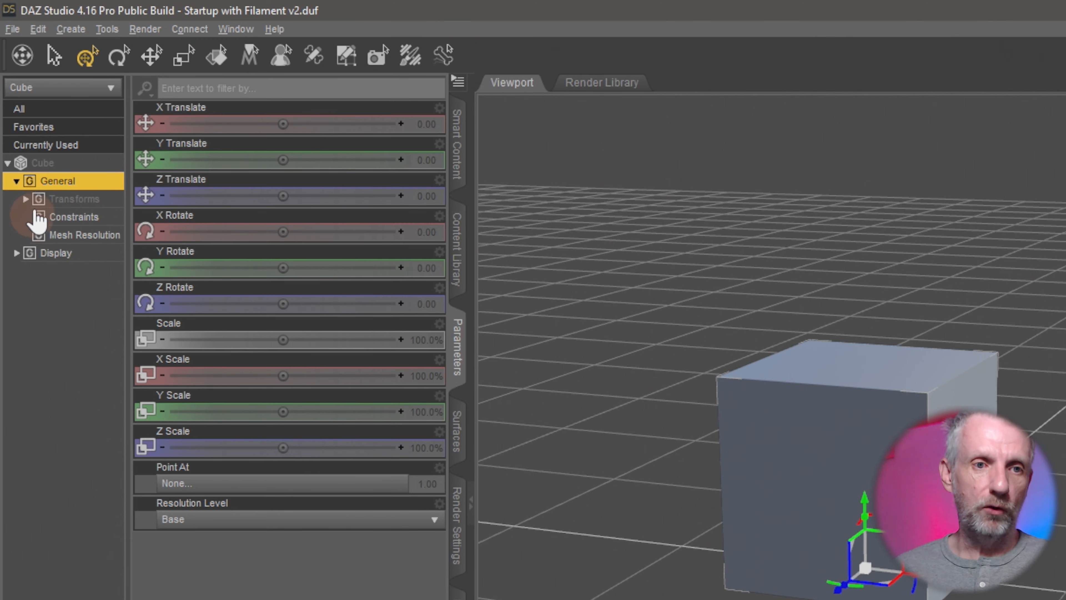
# Expand the cube's Transforms group, show only its Translation parameters, and open the X Translate value for editing
pyautogui.click(86, 199)
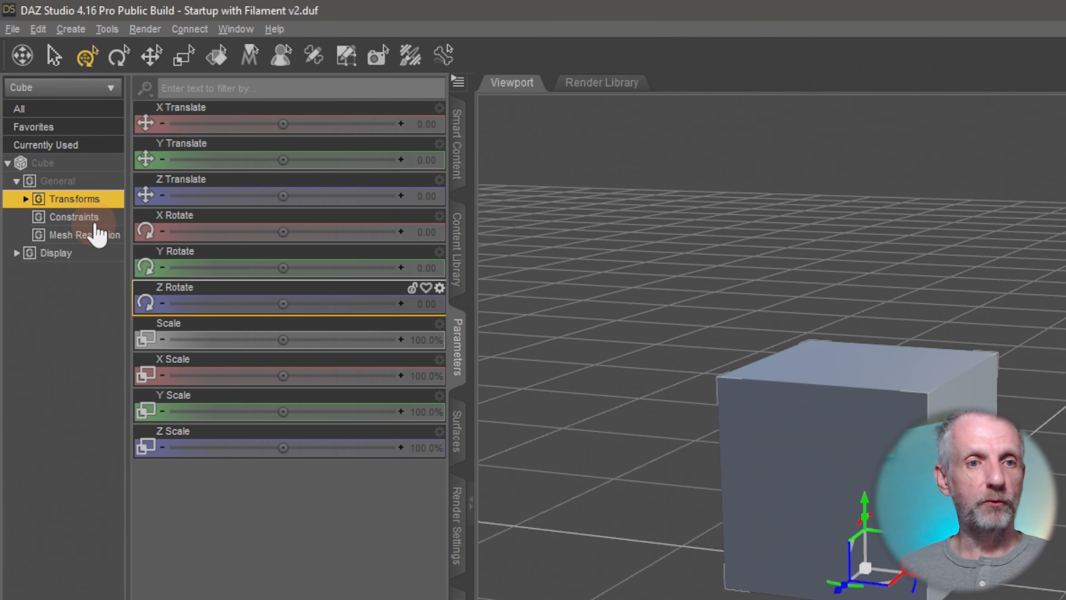
pyautogui.click(25, 199)
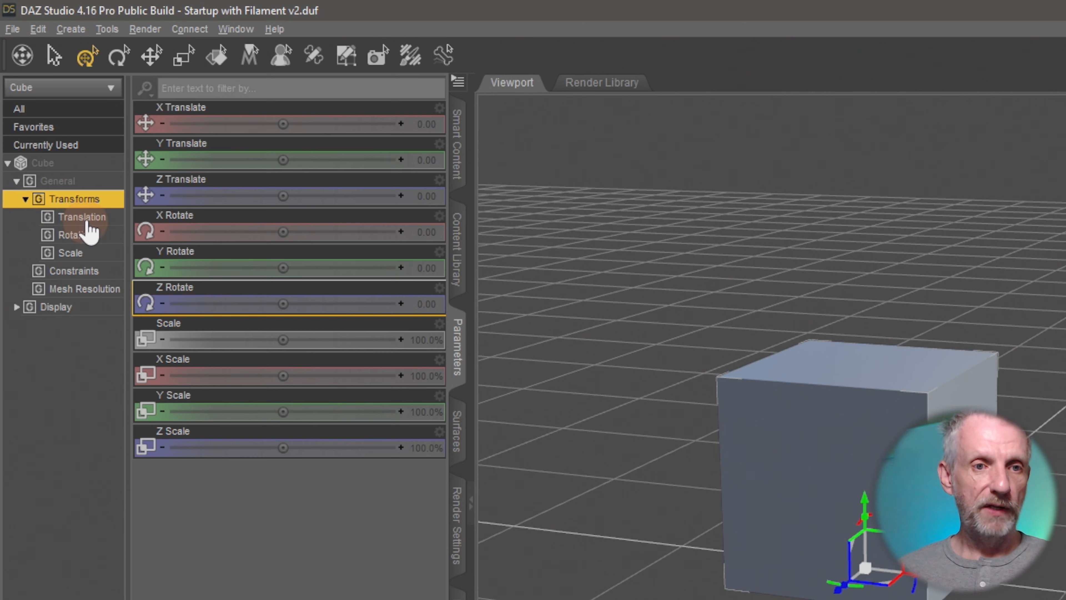
pyautogui.click(86, 217)
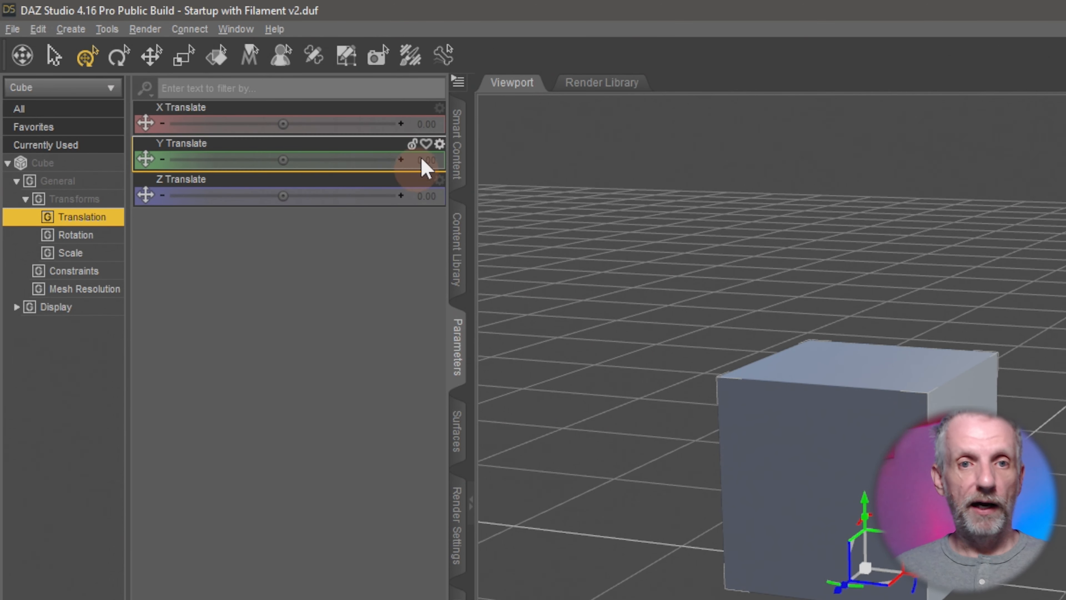
pyautogui.click(427, 124)
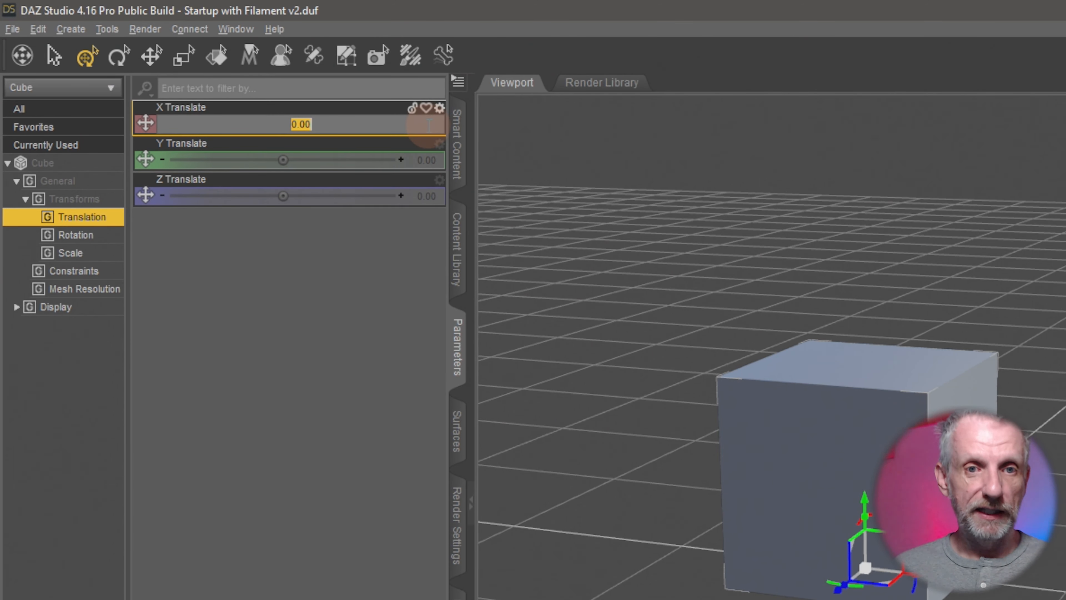
pyautogui.click(426, 163)
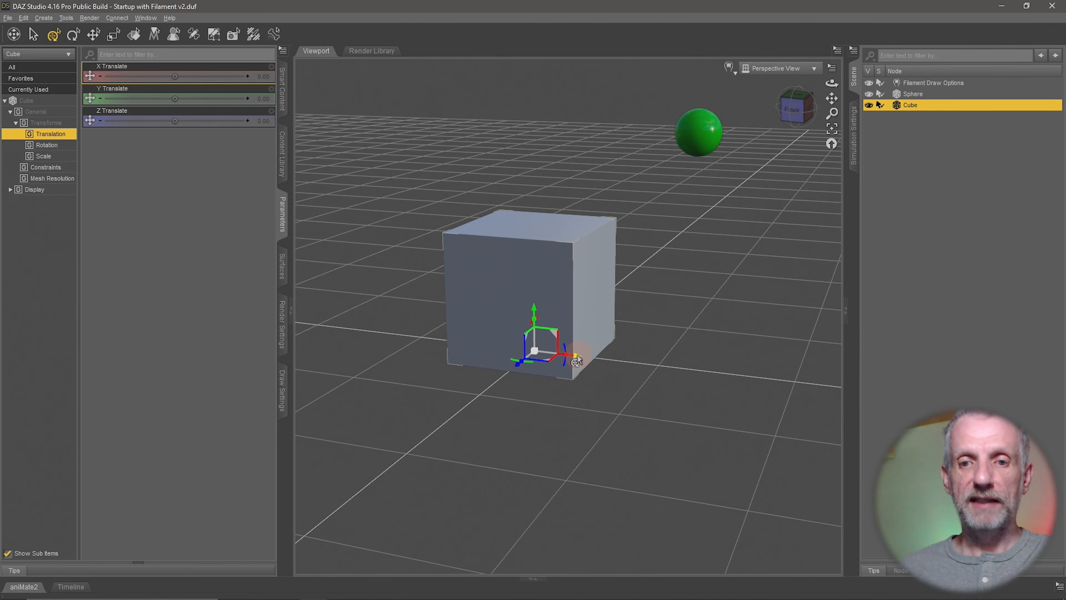
# Try moving the cube about 21 cm along X with the manipulator and with the X Translate slider, and undo both moves
pyautogui.moveTo(575, 359); pyautogui.dragTo(603, 356)
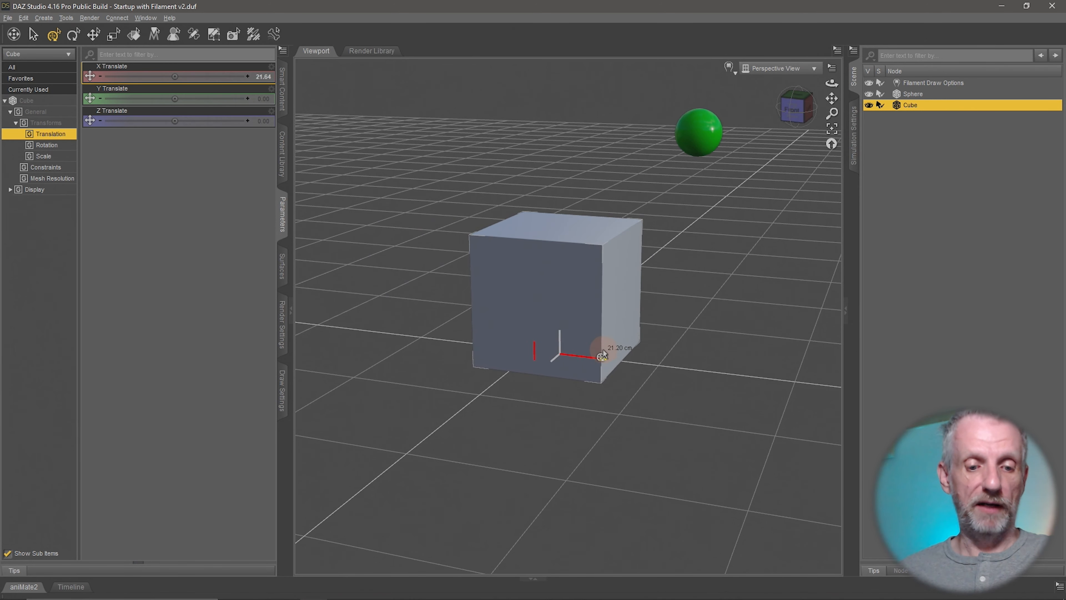
pyautogui.hotkey('ctrl', 'z')
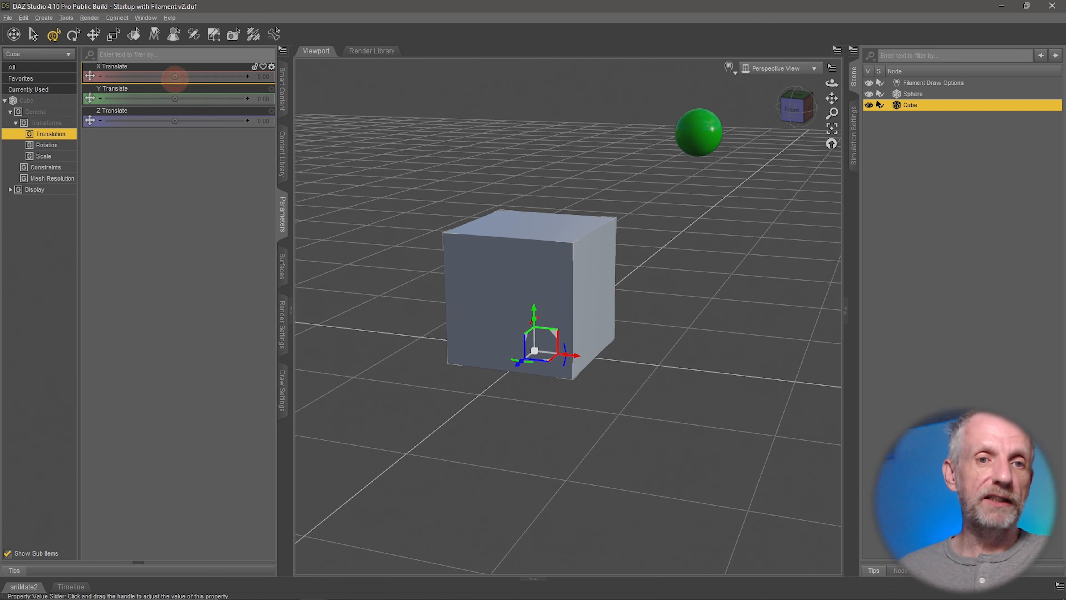
pyautogui.moveTo(174, 76); pyautogui.dragTo(174, 79)
pyautogui.hotkey('ctrl', 'z')
# Offset the cube with the translation sliders to about 20.38 in Y, -8.69 in Z and -16.14 in X
pyautogui.moveTo(651, 396); pyautogui.dragTo(660, 397, button='middle')
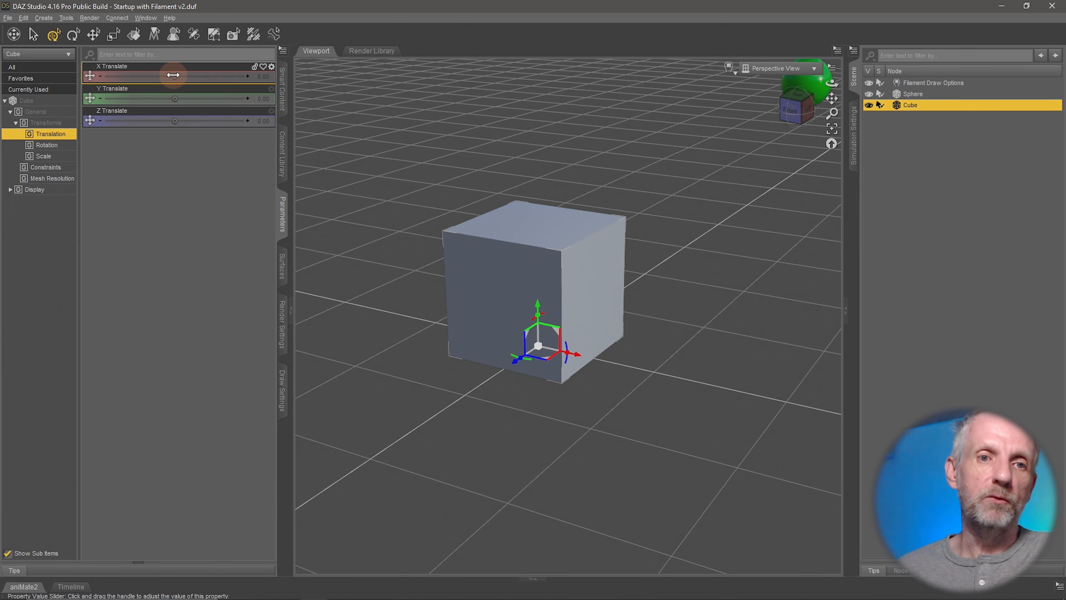
pyautogui.moveTo(174, 97); pyautogui.dragTo(199, 99)
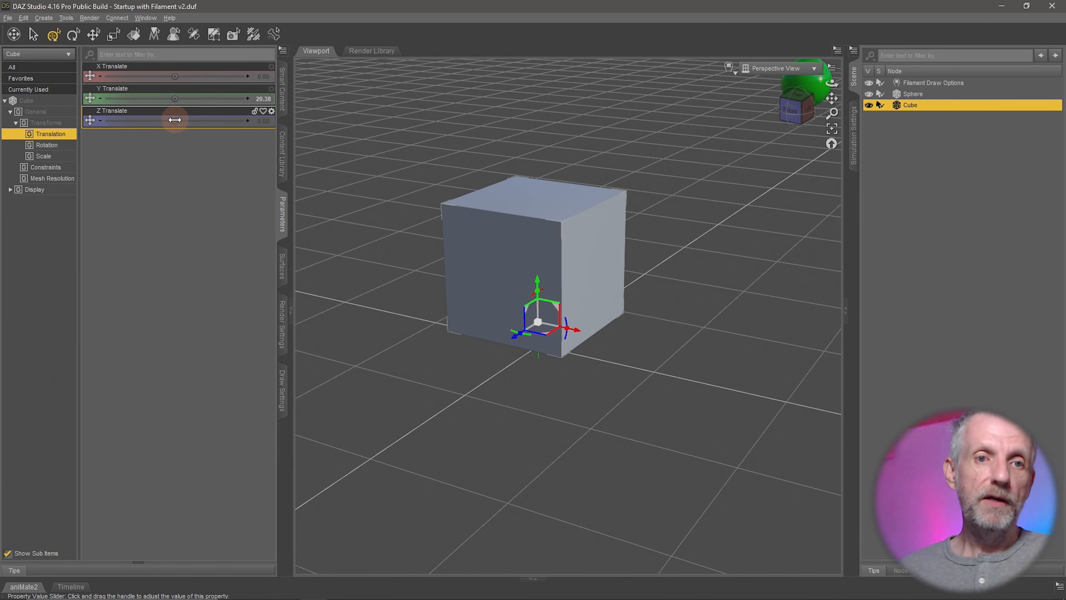
pyautogui.moveTo(174, 120); pyautogui.dragTo(176, 117)
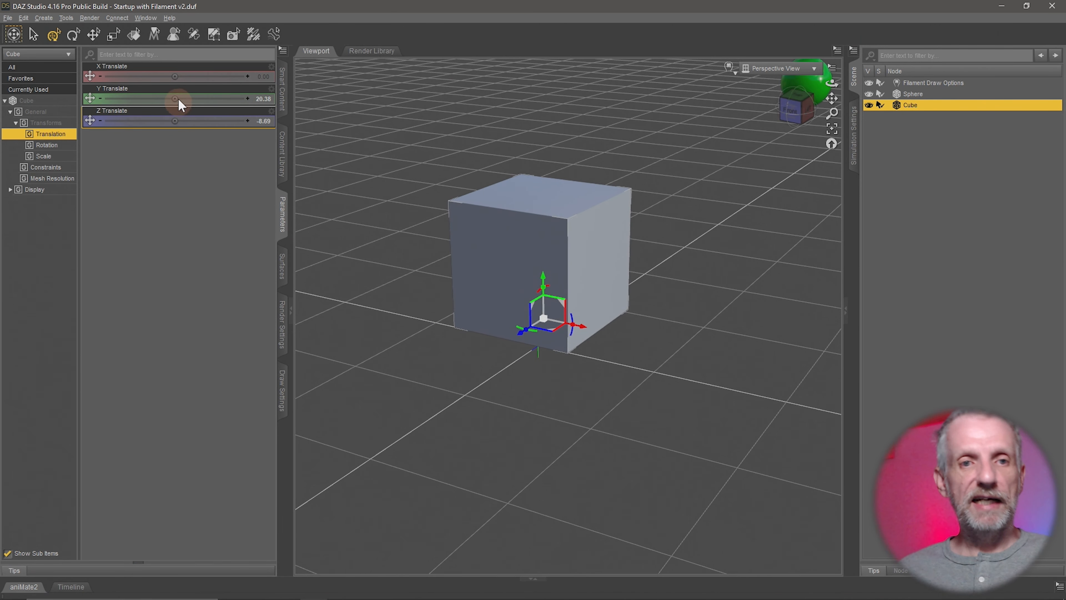
pyautogui.moveTo(175, 77); pyautogui.dragTo(261, 86)
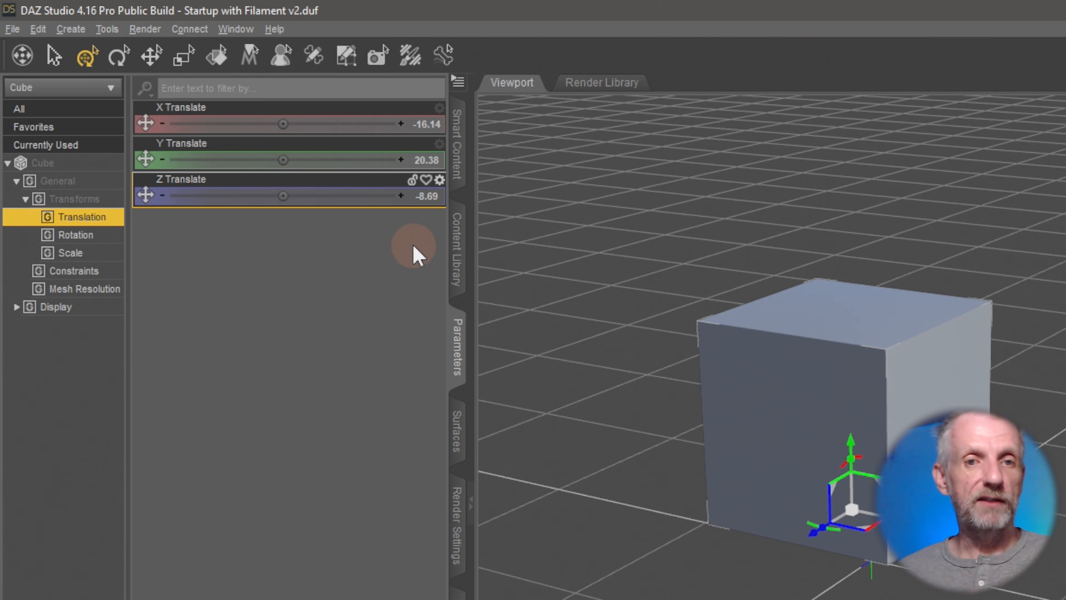
# Set the cube's X Translate to 0 and reset its Y and Z Translate values to their defaults
pyautogui.click(431, 125)
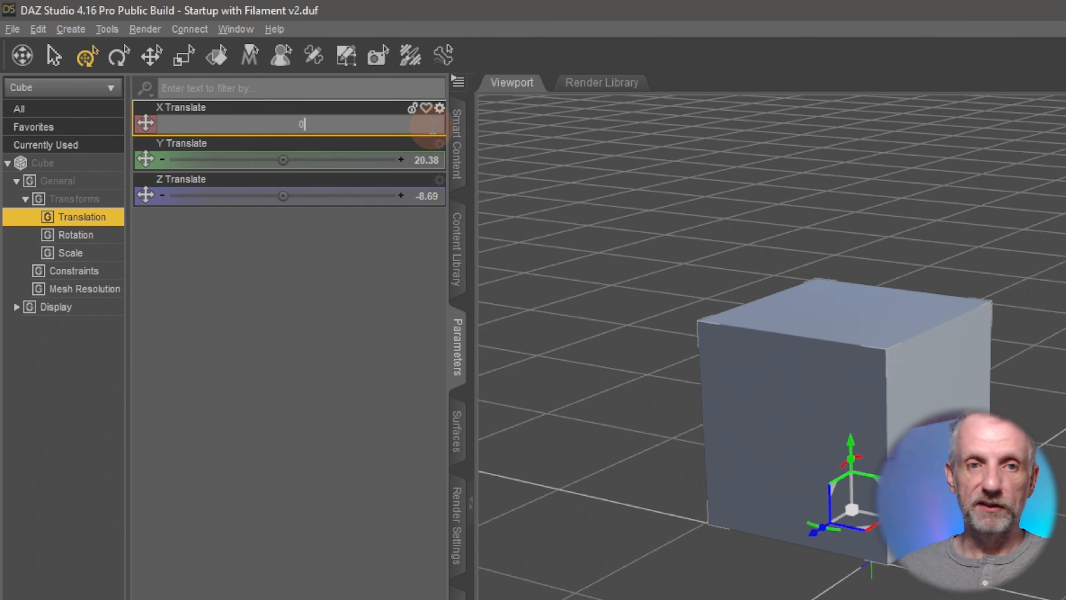
pyautogui.press('Return')
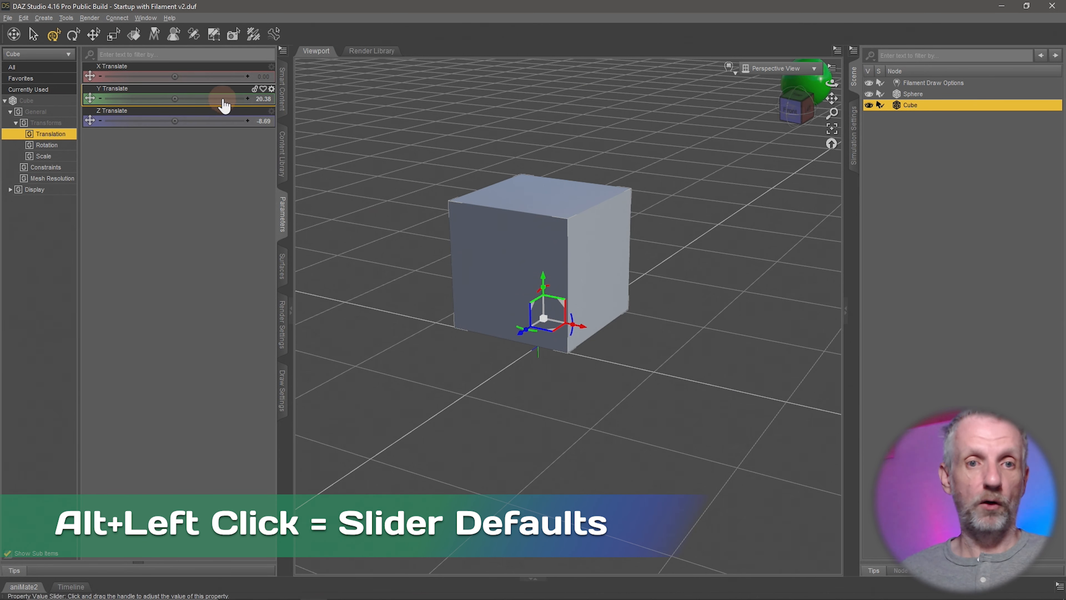
pyautogui.keyDown('alt'); pyautogui.click(219, 99); pyautogui.keyUp('alt')
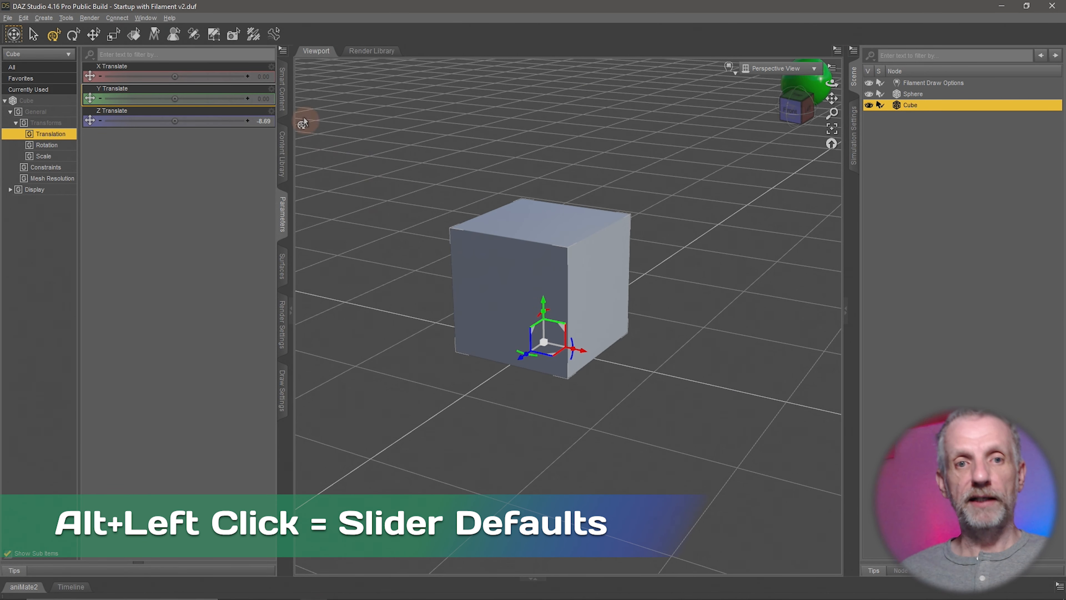
pyautogui.keyDown('alt'); pyautogui.click(225, 121); pyautogui.keyUp('alt')
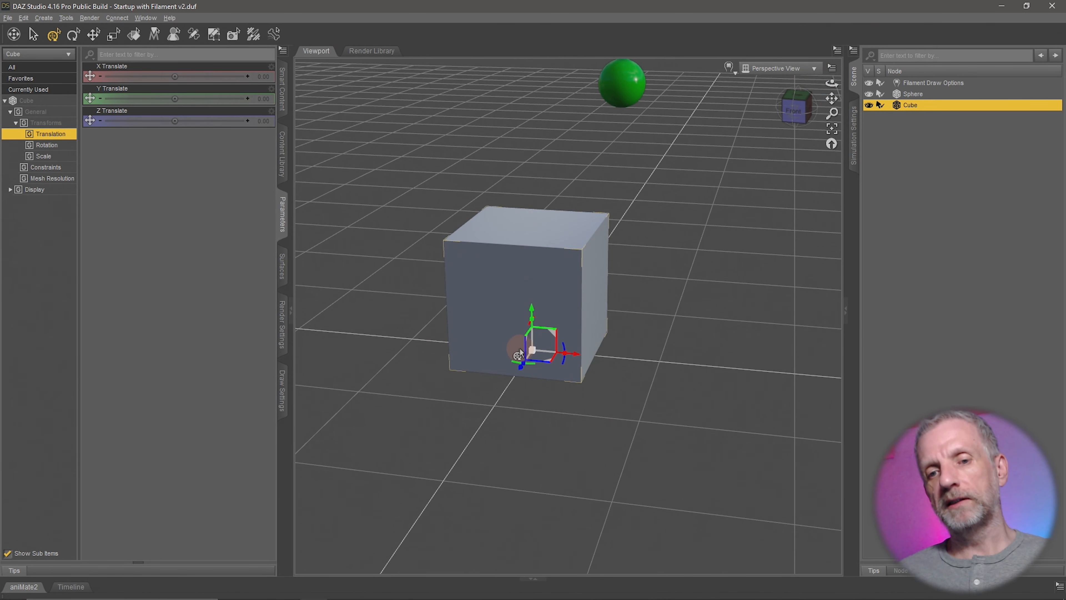
# Orbit and pan the perspective view to look at the cube and sphere from different angles
pyautogui.moveTo(521, 347)
pyautogui.keyDown('ctrl'); pyautogui.keyDown('alt'); pyautogui.mouseDown()
pyautogui.moveTo(511, 348)
pyautogui.moveTo(519, 355)
pyautogui.mouseUp(); pyautogui.keyUp('alt'); pyautogui.keyUp('ctrl')
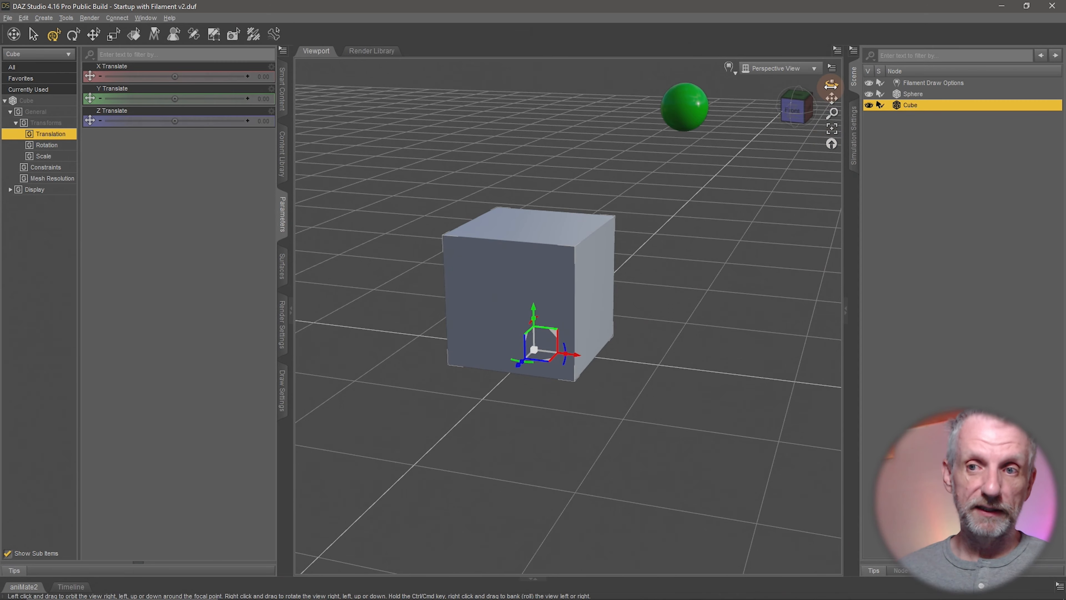
pyautogui.moveTo(832, 85)
pyautogui.mouseDown()
pyautogui.moveTo(821, 87)
pyautogui.moveTo(843, 84)
pyautogui.moveTo(832, 88)
pyautogui.mouseUp()
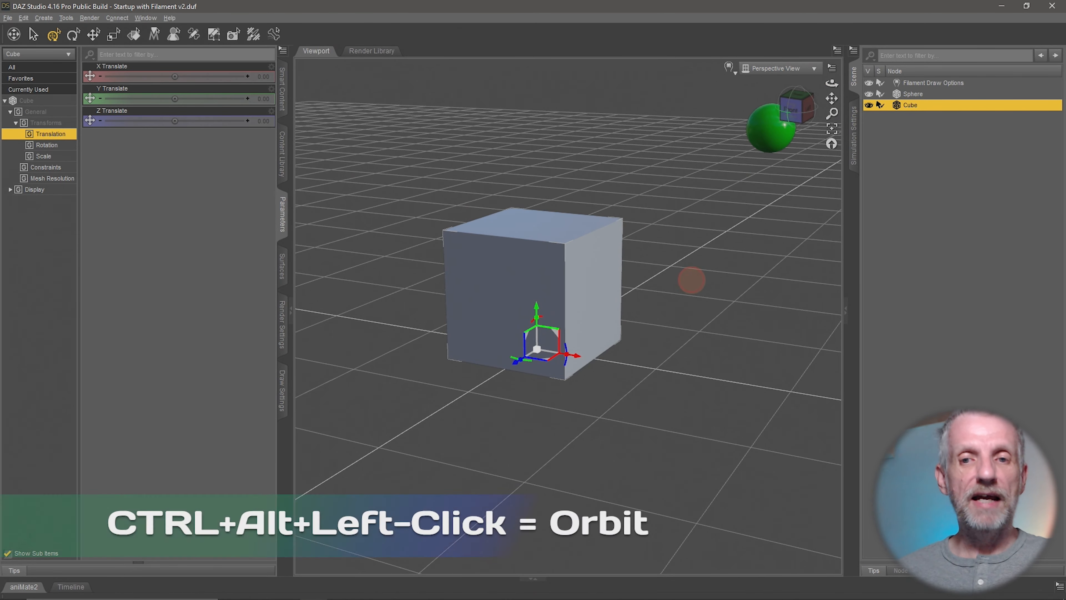
pyautogui.keyDown('ctrl'); pyautogui.keyDown('alt'); pyautogui.moveTo(691, 285); pyautogui.dragTo(745, 302); pyautogui.keyUp('alt'); pyautogui.keyUp('ctrl')
pyautogui.keyDown('ctrl'); pyautogui.keyDown('alt'); pyautogui.moveTo(744, 302); pyautogui.dragTo(717, 300, button='right'); pyautogui.keyUp('alt'); pyautogui.keyUp('ctrl')
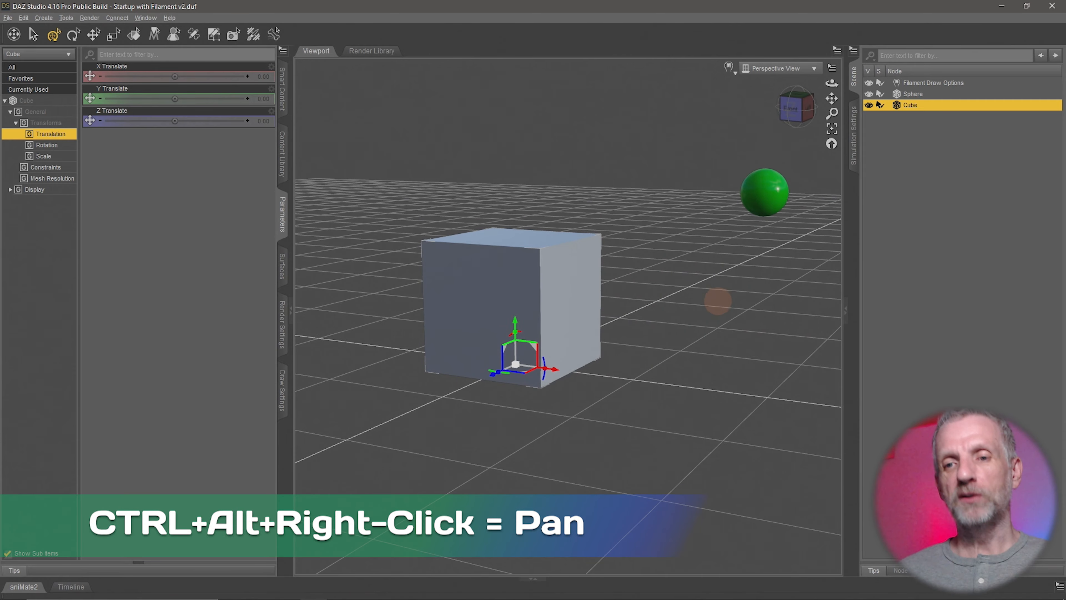
pyautogui.moveTo(717, 300)
pyautogui.keyDown('ctrl'); pyautogui.keyDown('alt'); pyautogui.mouseDown()
pyautogui.moveTo(729, 299)
pyautogui.moveTo(719, 303)
pyautogui.mouseUp(); pyautogui.keyUp('alt'); pyautogui.keyUp('ctrl')
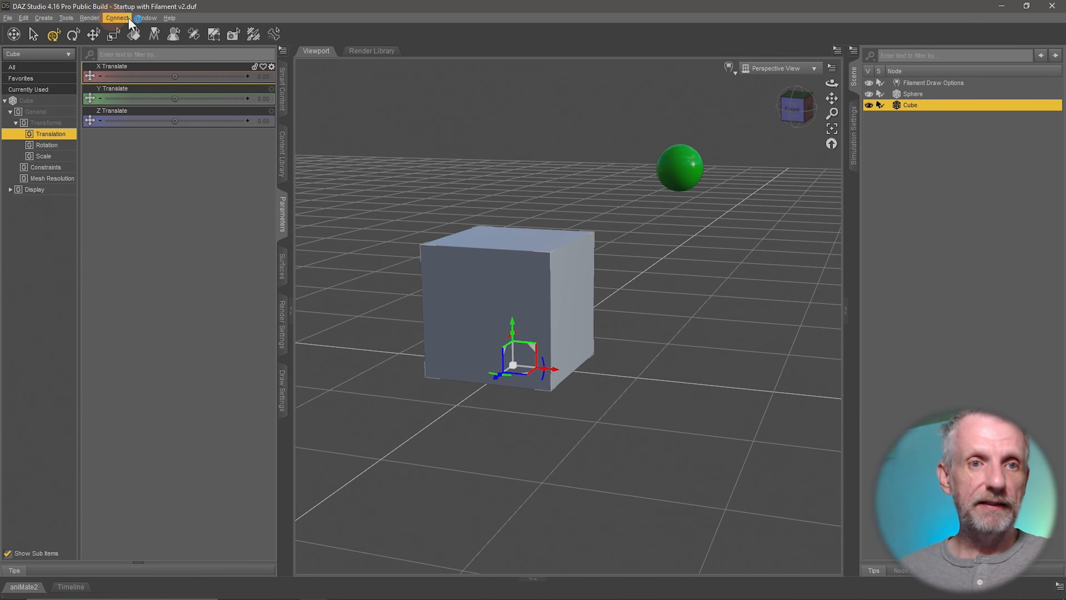
# Open the workspace customization settings and list the viewport actions that have mouse button modifiers
pyautogui.click(144, 18)
pyautogui.click(180, 54)
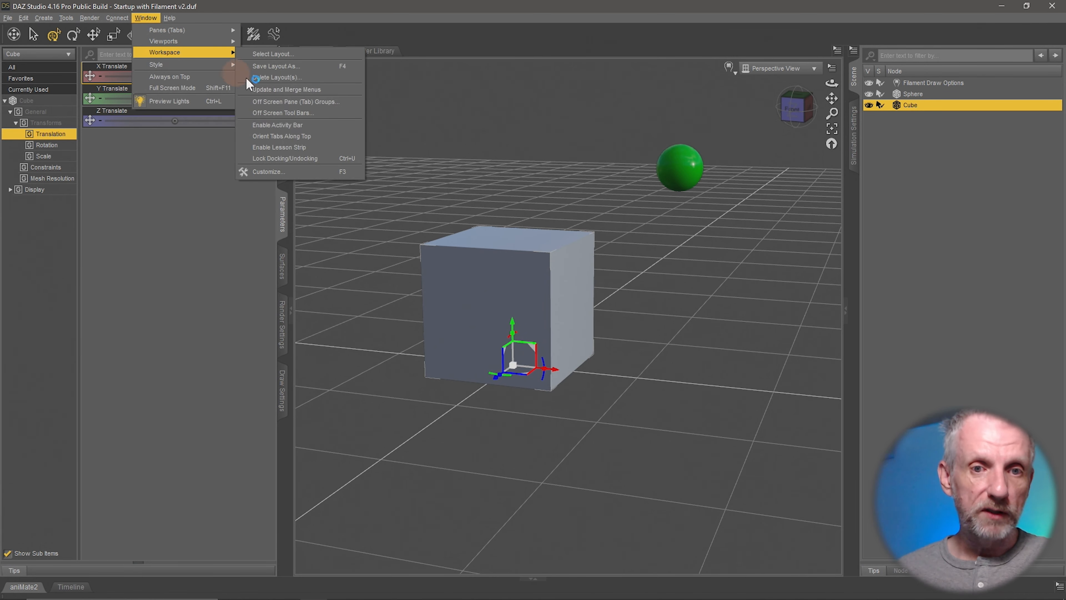
pyautogui.click(293, 172)
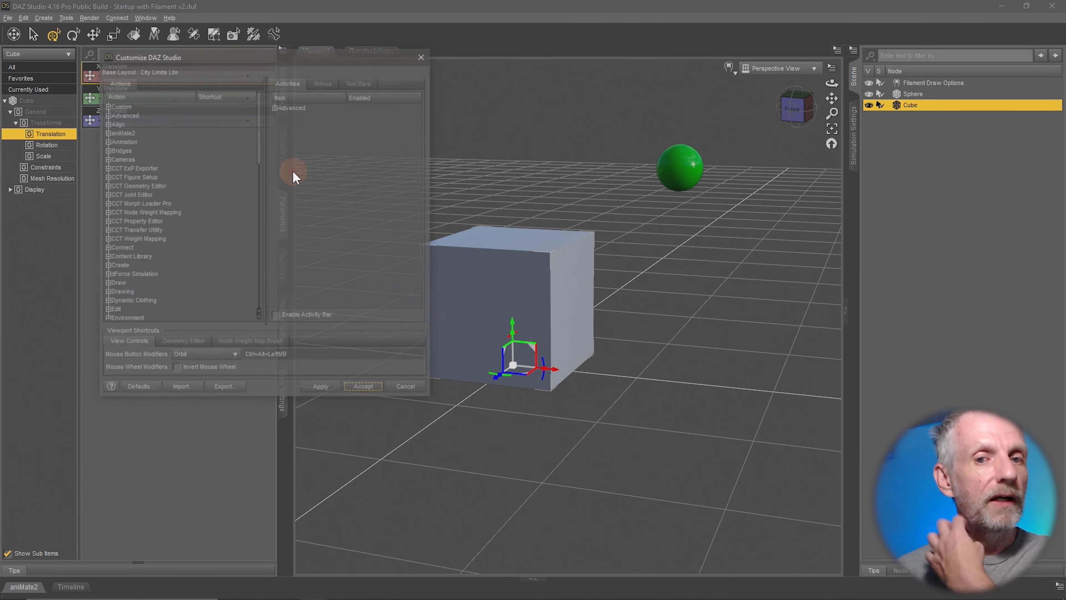
pyautogui.moveTo(269, 65); pyautogui.dragTo(253, 19)
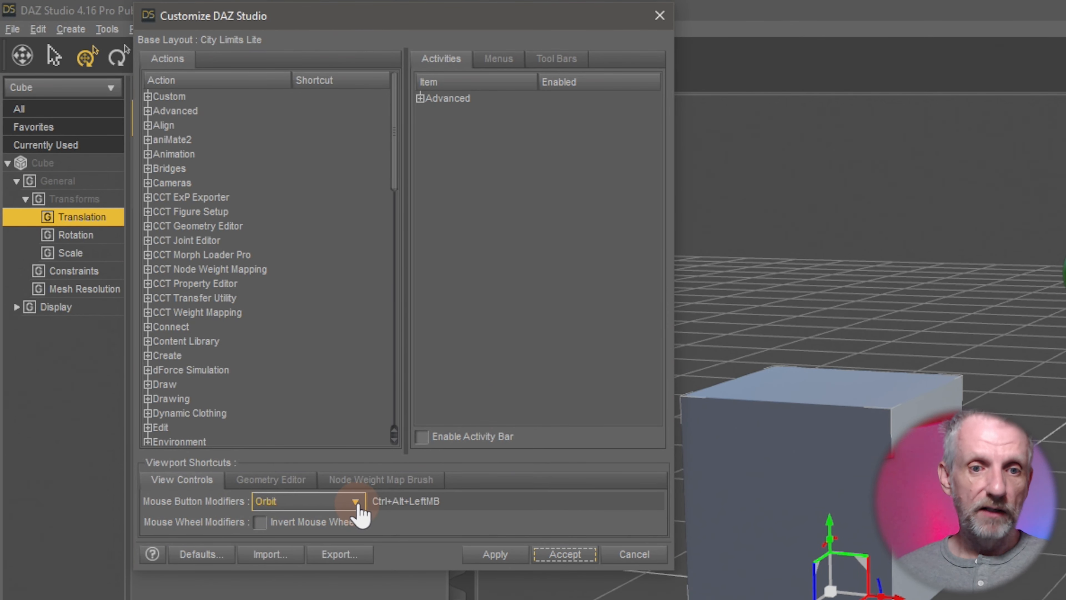
pyautogui.click(354, 502)
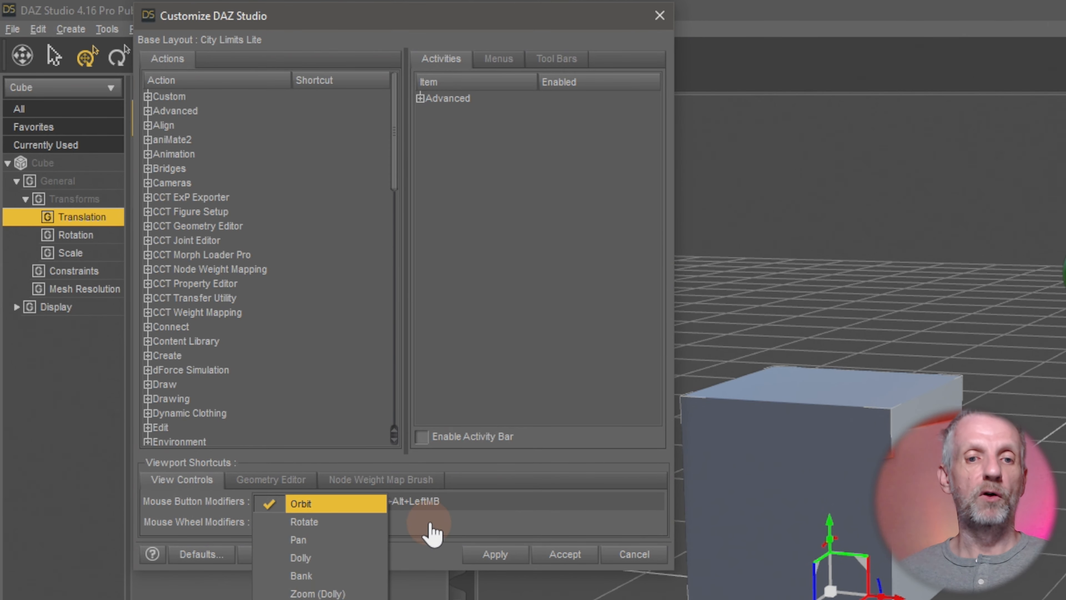
# Try to assign Alt+LeftMB as the Orbit viewport shortcut, and close the customization settings without applying it
pyautogui.click(428, 527)
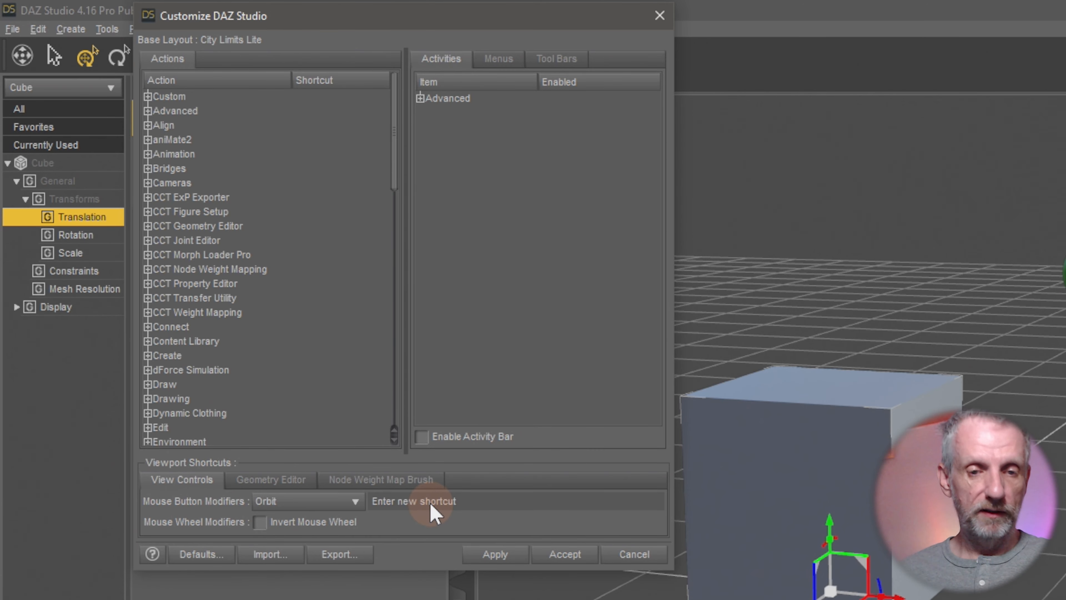
pyautogui.keyDown('alt'); pyautogui.click(432, 504); pyautogui.keyUp('alt')
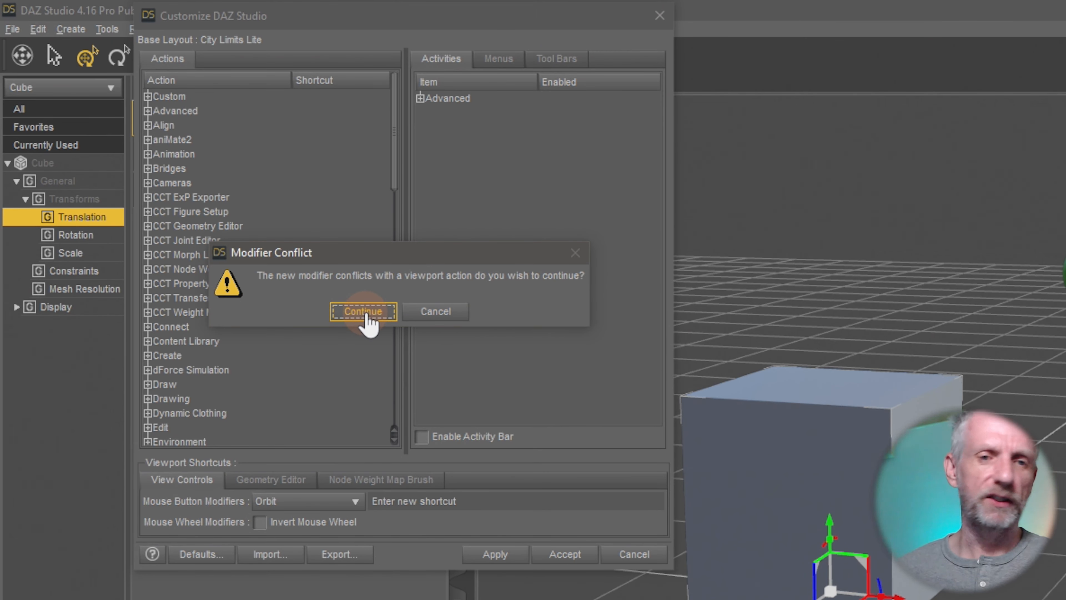
pyautogui.click(364, 313)
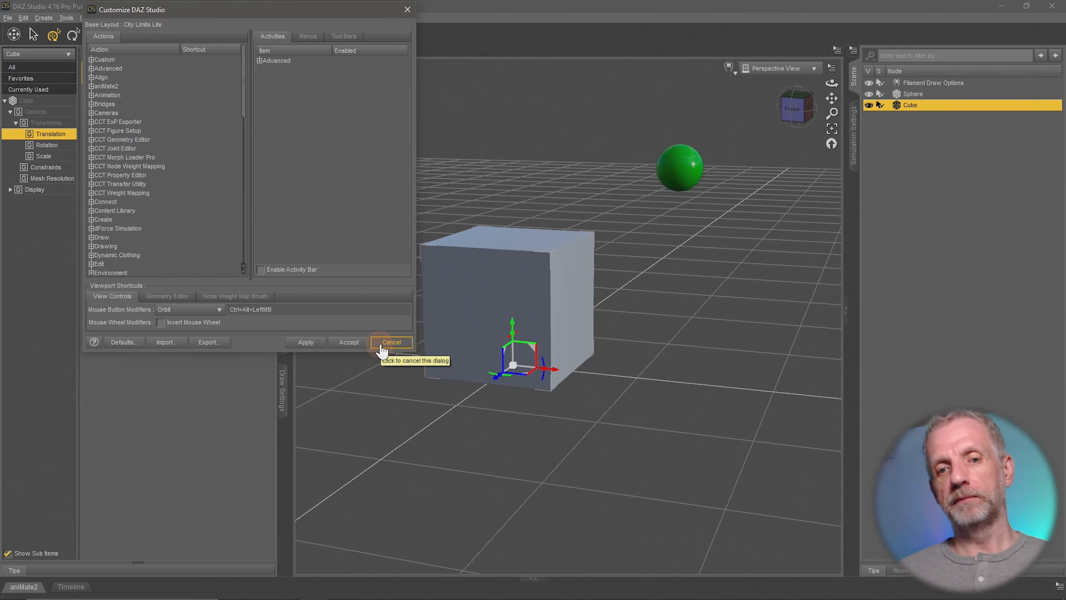
pyautogui.click(391, 342)
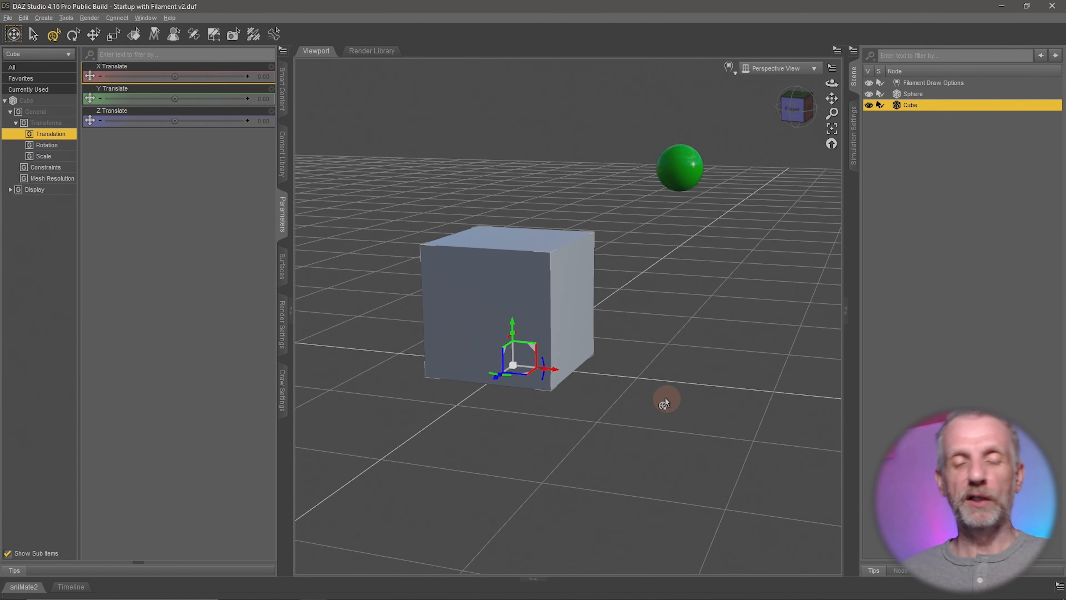
# Select the green sphere and bring it closer to the cube with a Z Translate of about -369.16
pyautogui.moveTo(665, 350); pyautogui.dragTo(667, 345)
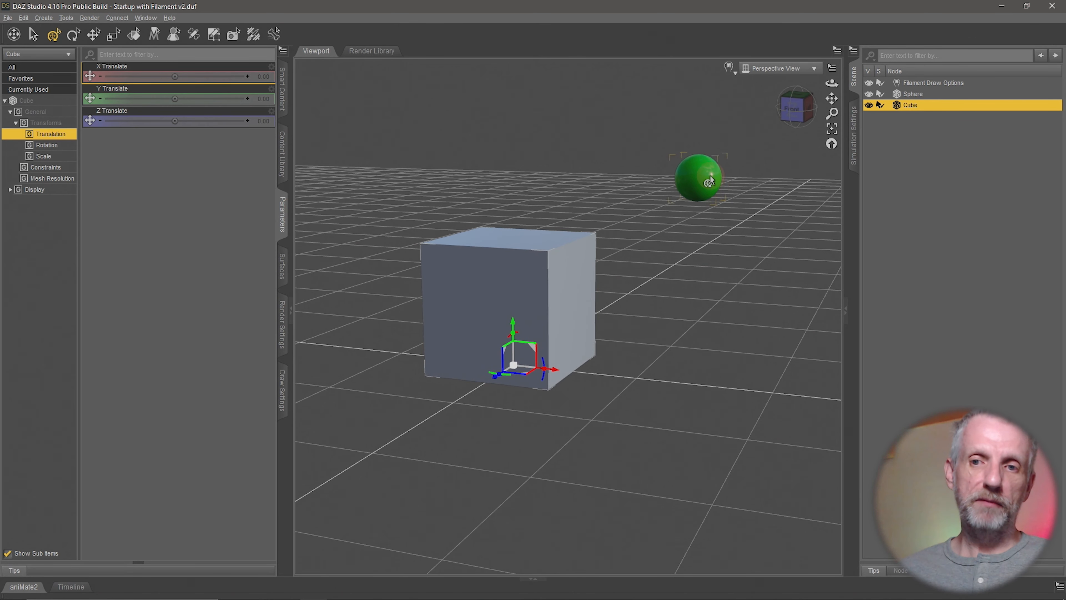
pyautogui.click(701, 183)
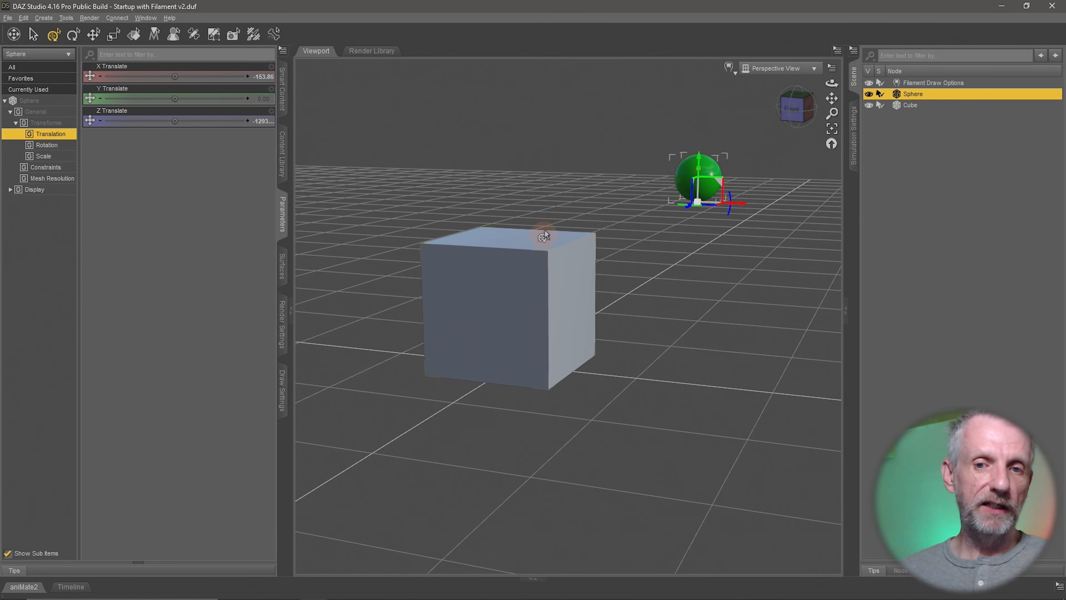
pyautogui.moveTo(673, 241)
pyautogui.mouseDown()
pyautogui.moveTo(740, 245)
pyautogui.moveTo(727, 220)
pyautogui.mouseUp()
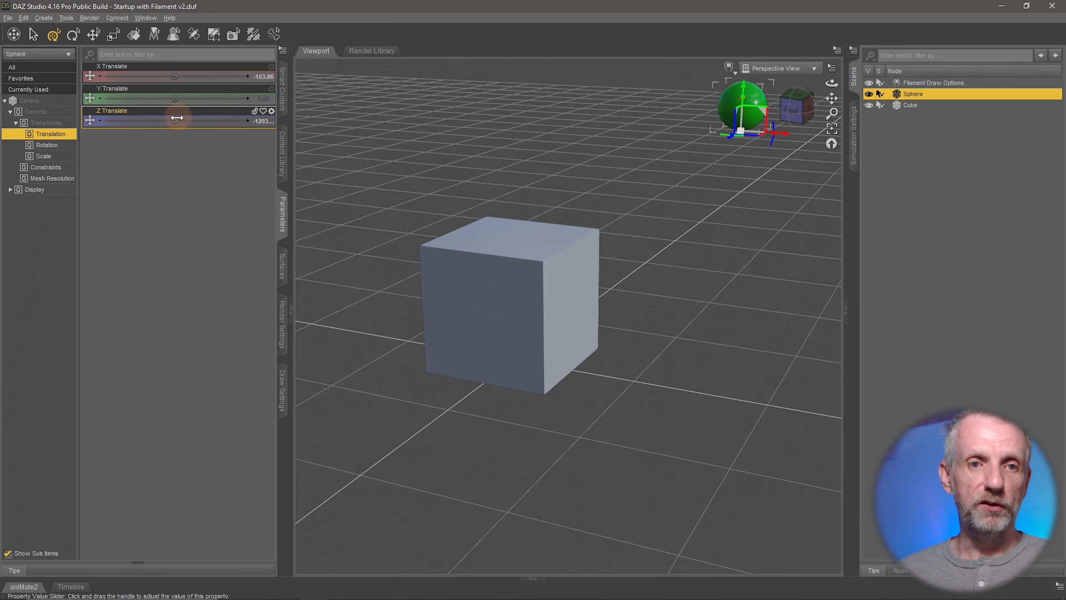
pyautogui.moveTo(173, 121)
pyautogui.mouseDown()
pyautogui.moveTo(202, 121)
pyautogui.moveTo(143, 120)
pyautogui.moveTo(171, 118)
pyautogui.mouseUp()
# Select the sphere and cube together to frame both in the view, and reduce the selection to the sphere
pyautogui.moveTo(459, 268)
pyautogui.keyDown('ctrl'); pyautogui.keyDown('alt'); pyautogui.mouseDown()
pyautogui.moveTo(481, 268)
pyautogui.moveTo(459, 269)
pyautogui.mouseUp(); pyautogui.keyUp('alt'); pyautogui.keyUp('ctrl')
pyautogui.click(664, 250)
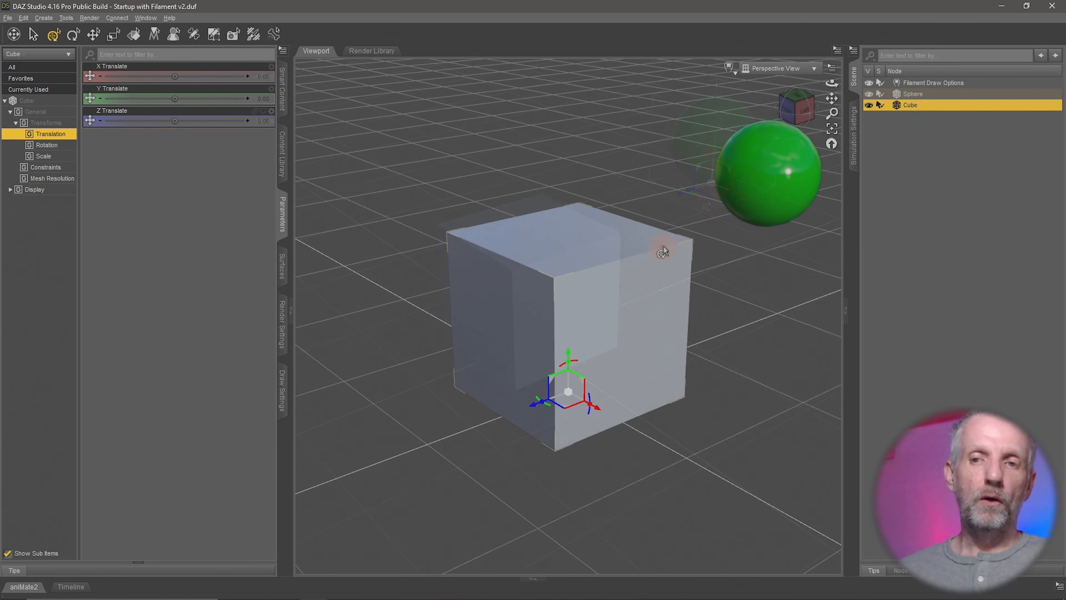
pyautogui.click(758, 177)
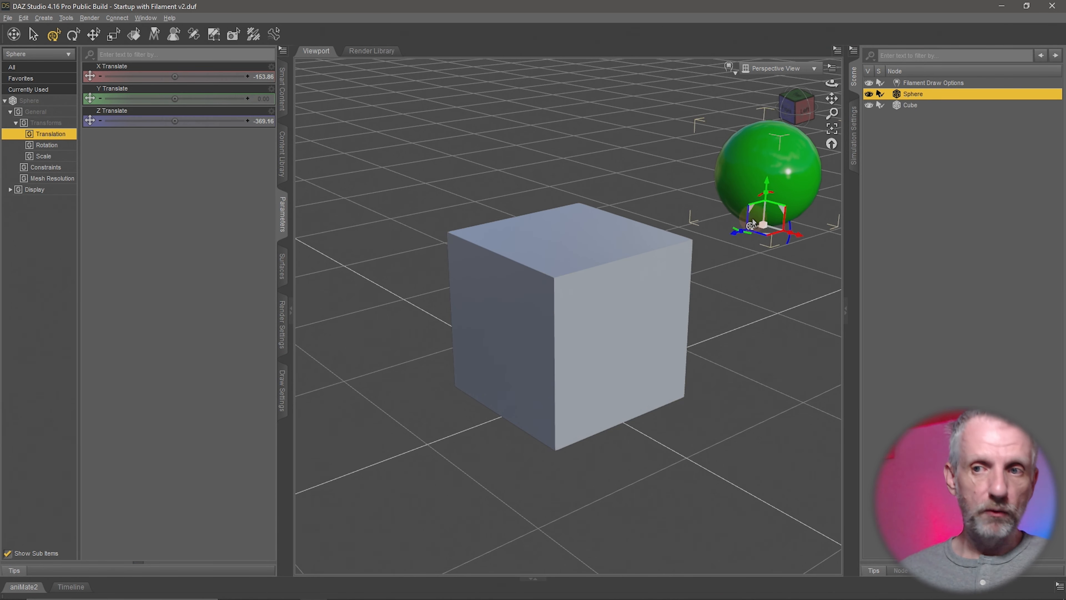
pyautogui.keyDown('ctrl'); pyautogui.click(923, 105); pyautogui.keyUp('ctrl')
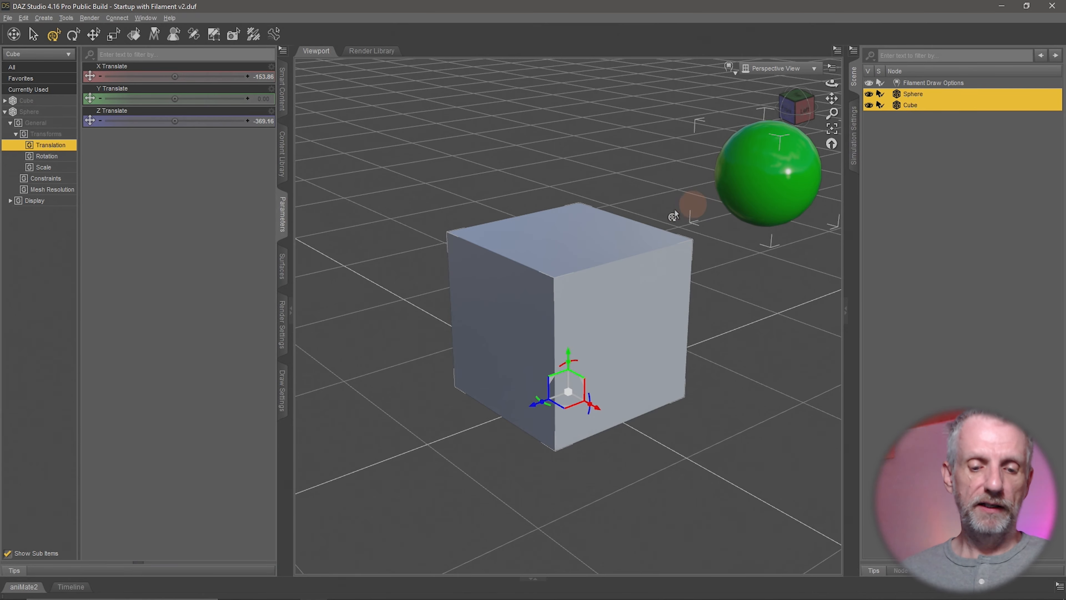
pyautogui.hotkey('ctrl', 'f')
pyautogui.moveTo(582, 332); pyautogui.dragTo(604, 308, button='middle')
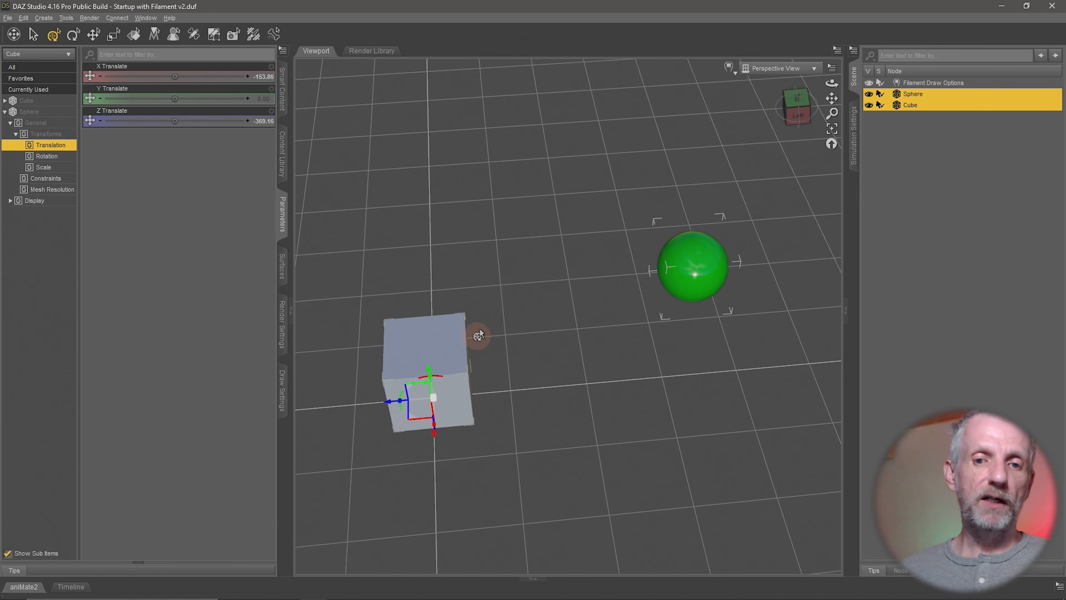
pyautogui.click(652, 298)
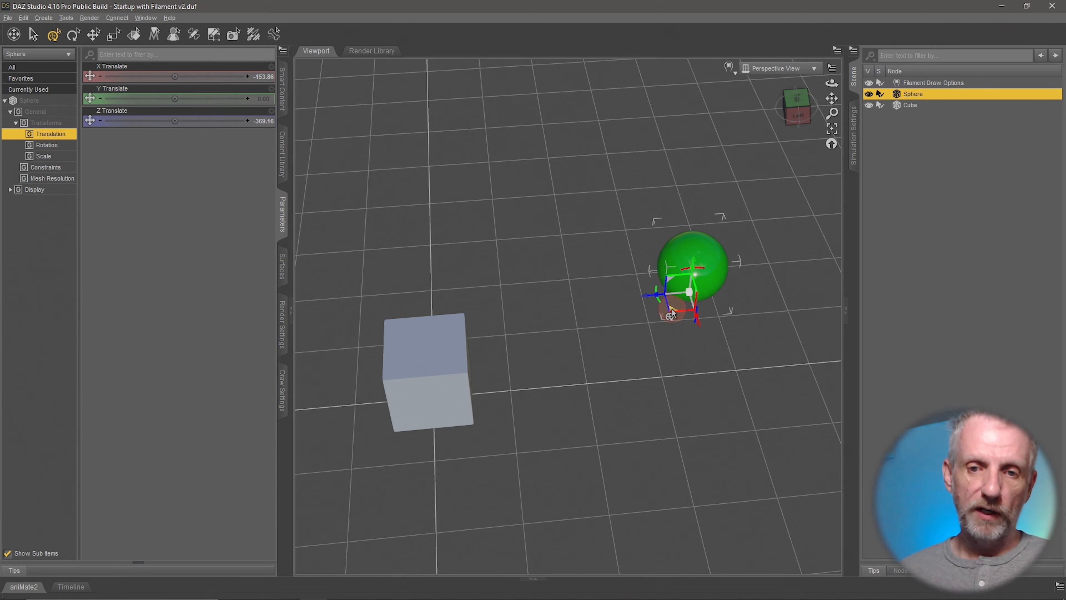
# Position the sphere above the cube with X Translate about -0.084, Y Translate about 102.46 and Z Translate about -1.34
pyautogui.moveTo(671, 311); pyautogui.dragTo(488, 432)
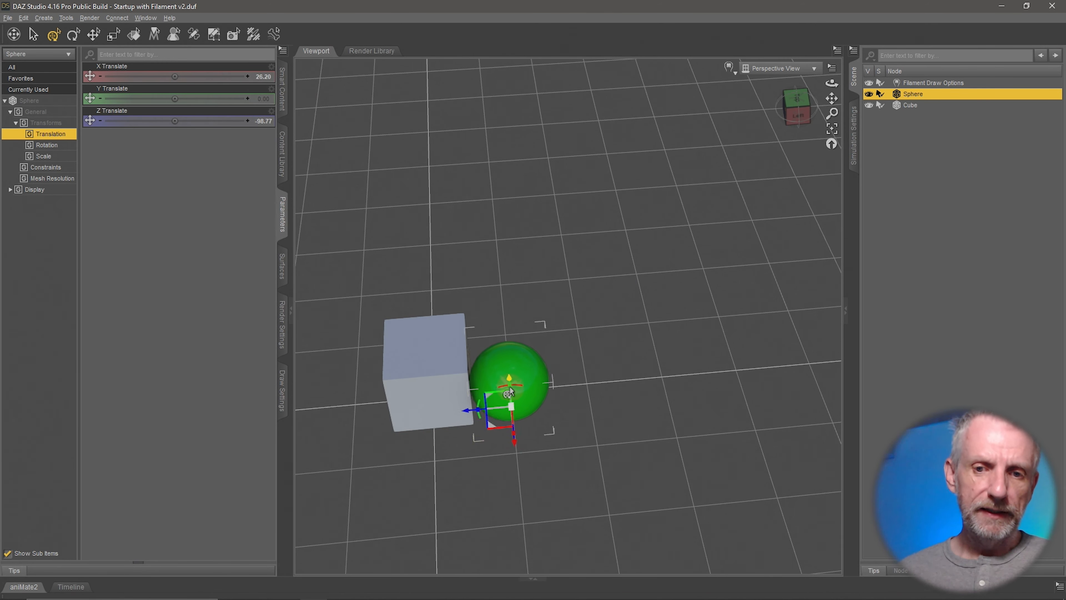
pyautogui.moveTo(509, 385); pyautogui.dragTo(507, 326)
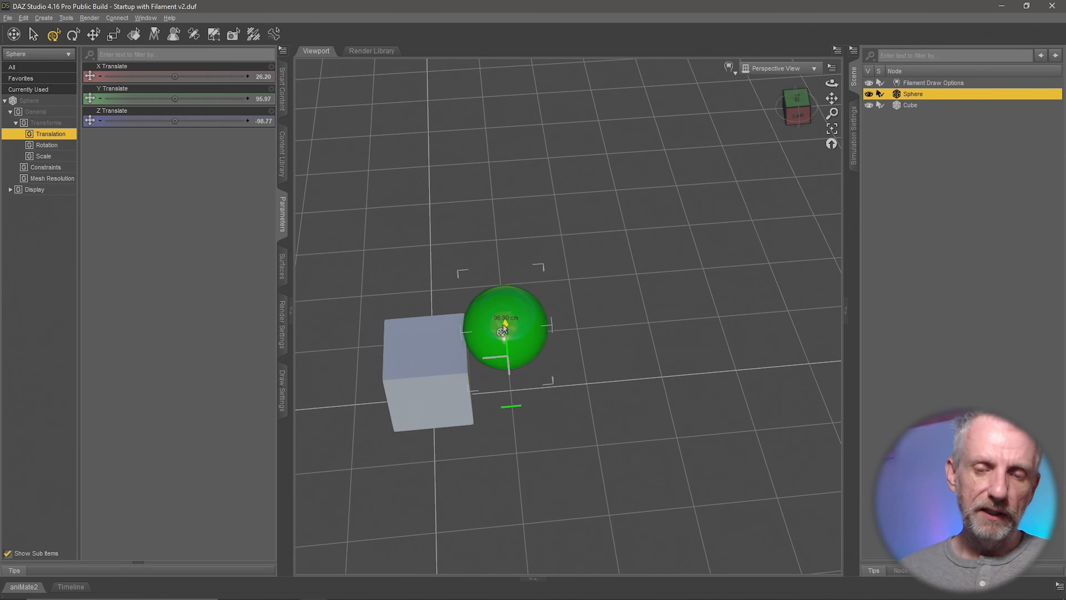
pyautogui.moveTo(455, 360); pyautogui.dragTo(381, 358)
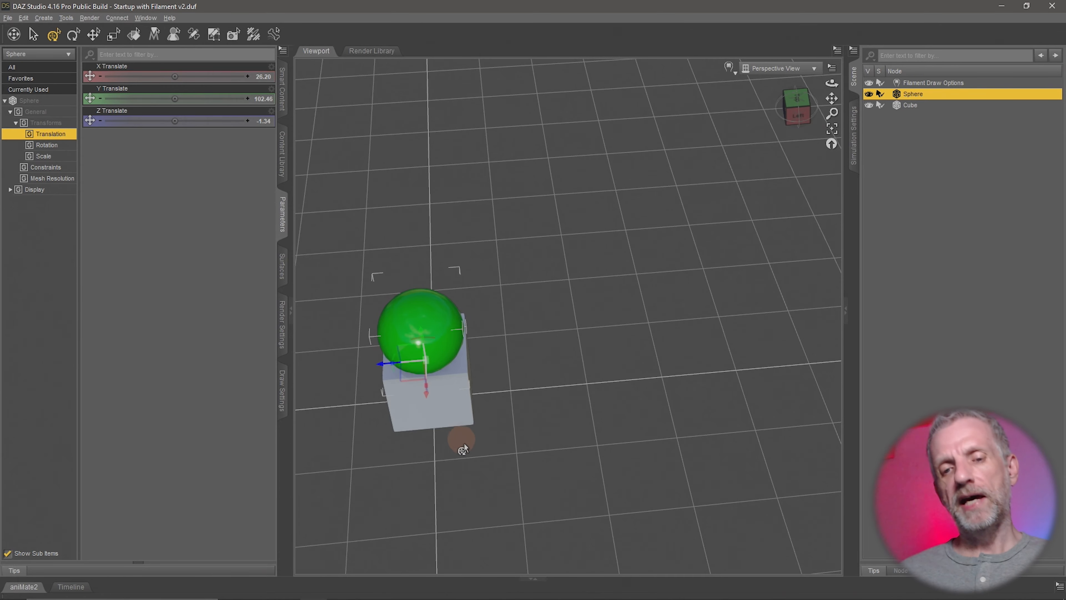
pyautogui.moveTo(462, 444)
pyautogui.mouseDown(button='middle')
pyautogui.moveTo(483, 445)
pyautogui.moveTo(479, 431)
pyautogui.moveTo(440, 441)
pyautogui.moveTo(467, 437)
pyautogui.mouseUp(button='middle')
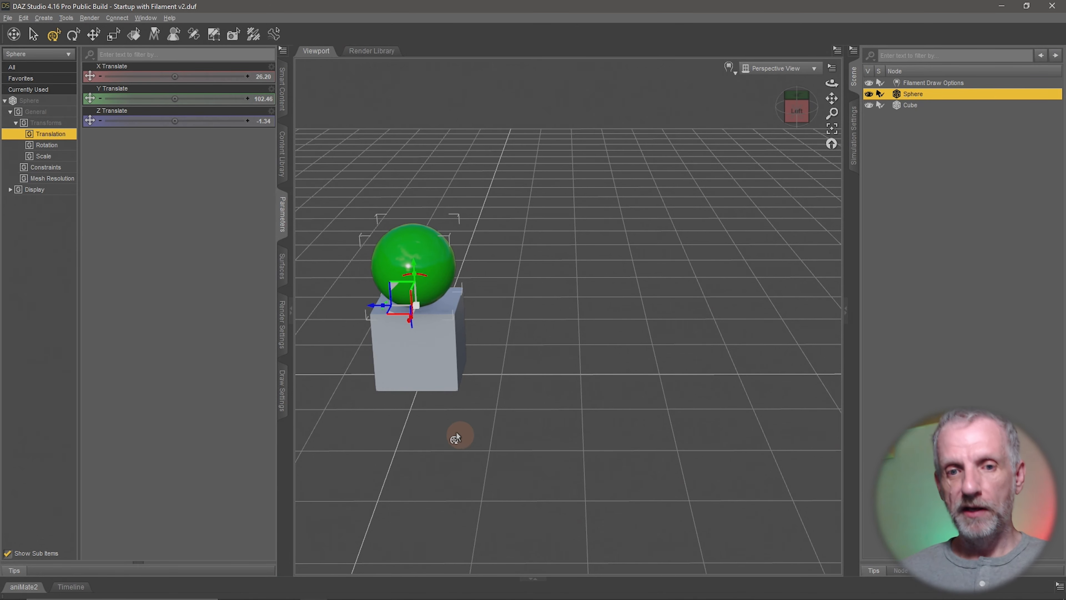
pyautogui.moveTo(456, 437); pyautogui.dragTo(672, 372, button='middle')
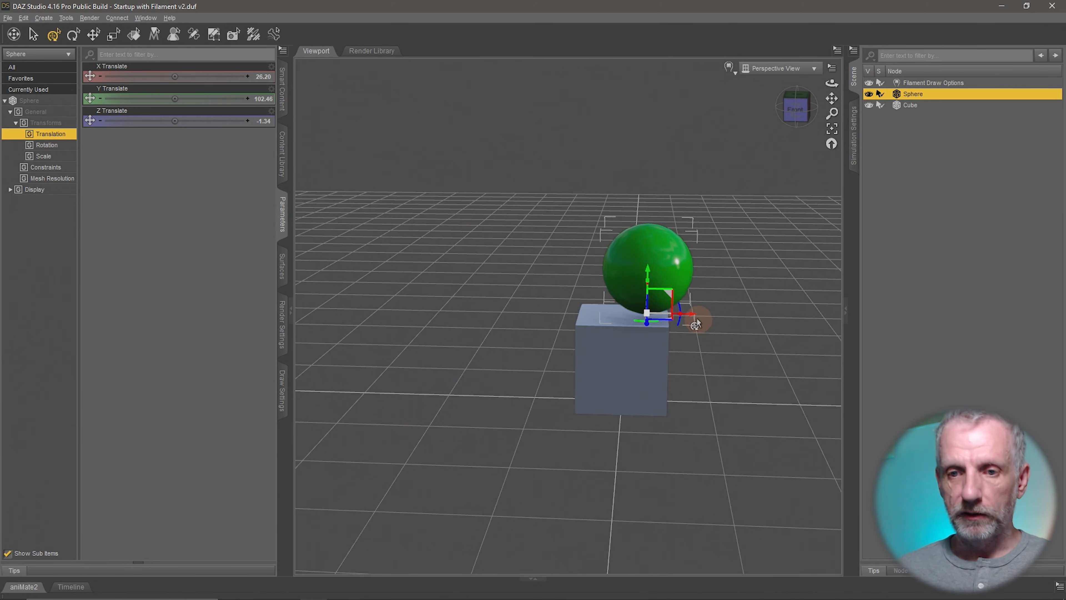
pyautogui.moveTo(680, 320); pyautogui.dragTo(657, 320)
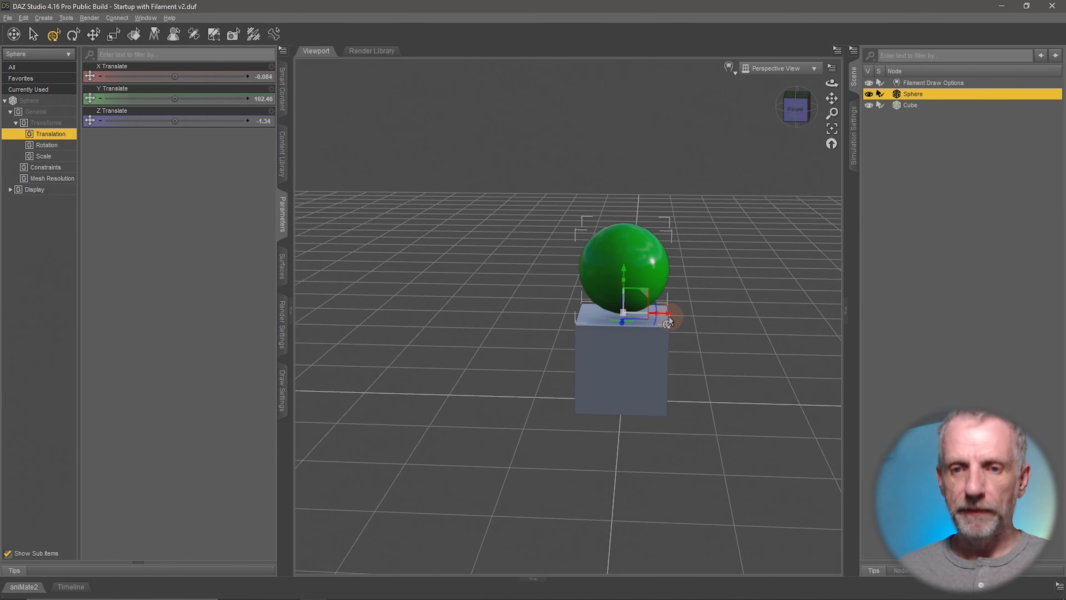
# Frame the sphere and inspect its placement above the cube from several angles and distances
pyautogui.moveTo(726, 352); pyautogui.dragTo(735, 358, button='middle')
pyautogui.scroll(2, 729, 353)
pyautogui.hotkey('ctrl', 'f')
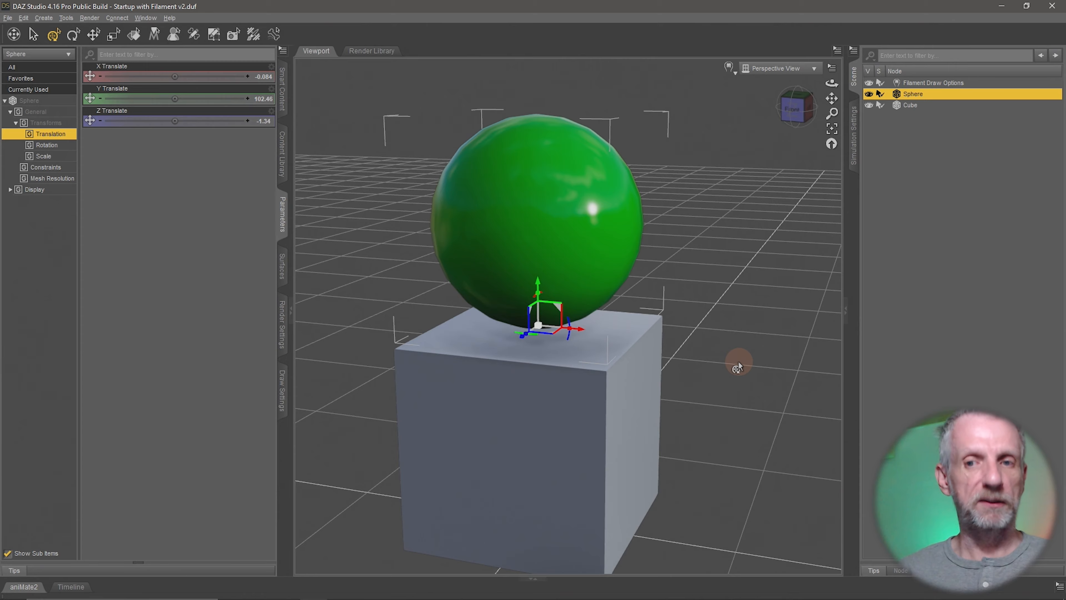
pyautogui.moveTo(737, 367)
pyautogui.mouseDown()
pyautogui.moveTo(726, 362)
pyautogui.moveTo(739, 362)
pyautogui.mouseUp()
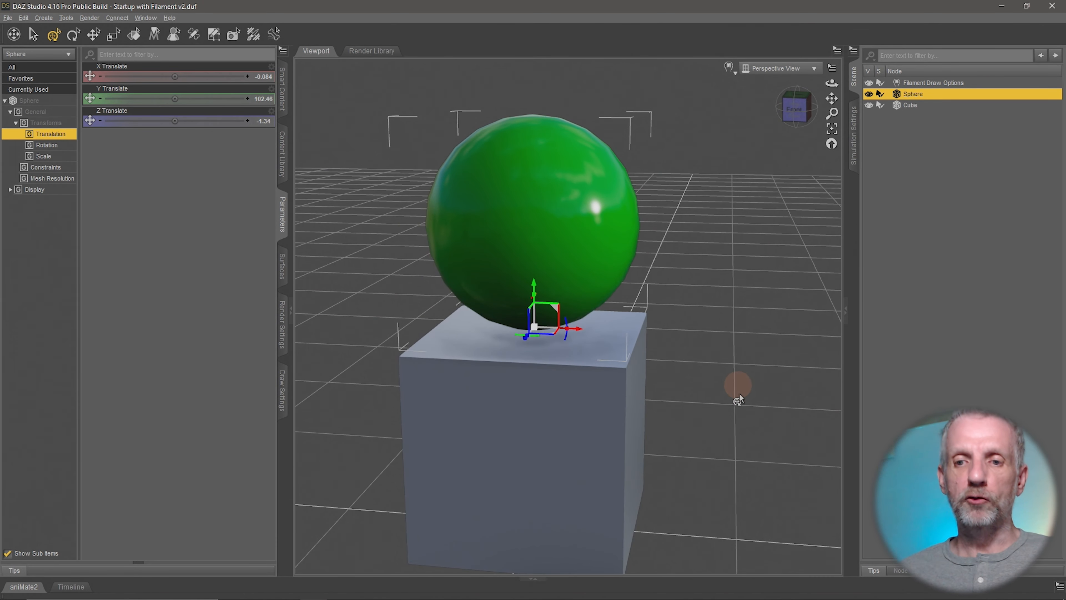
pyautogui.scroll(-2, 709, 473)
pyautogui.scroll(-6, 709, 473)
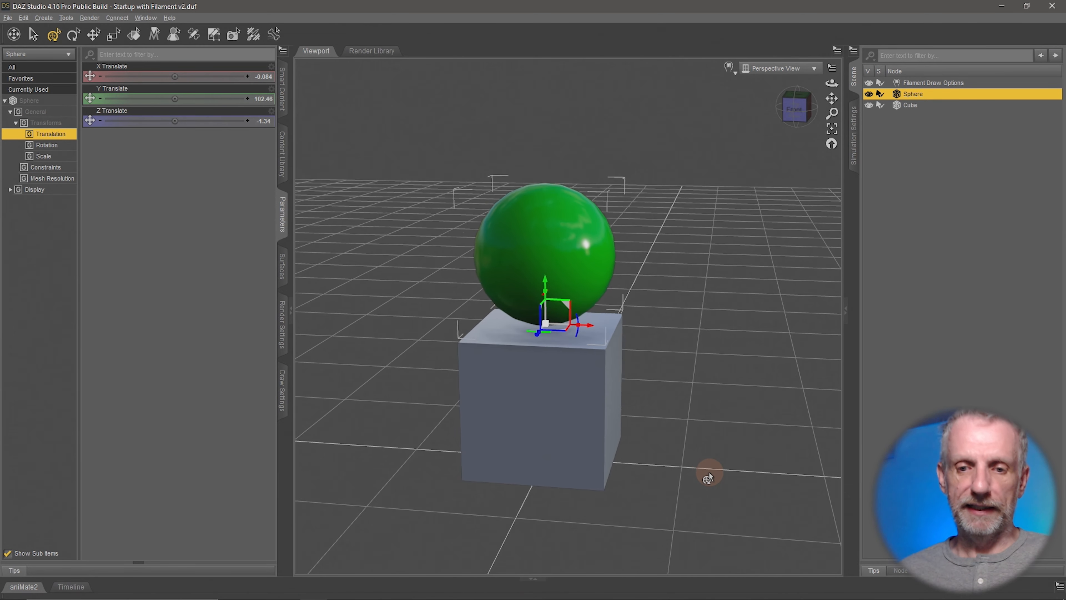
pyautogui.moveTo(707, 474); pyautogui.dragTo(670, 463, button='middle')
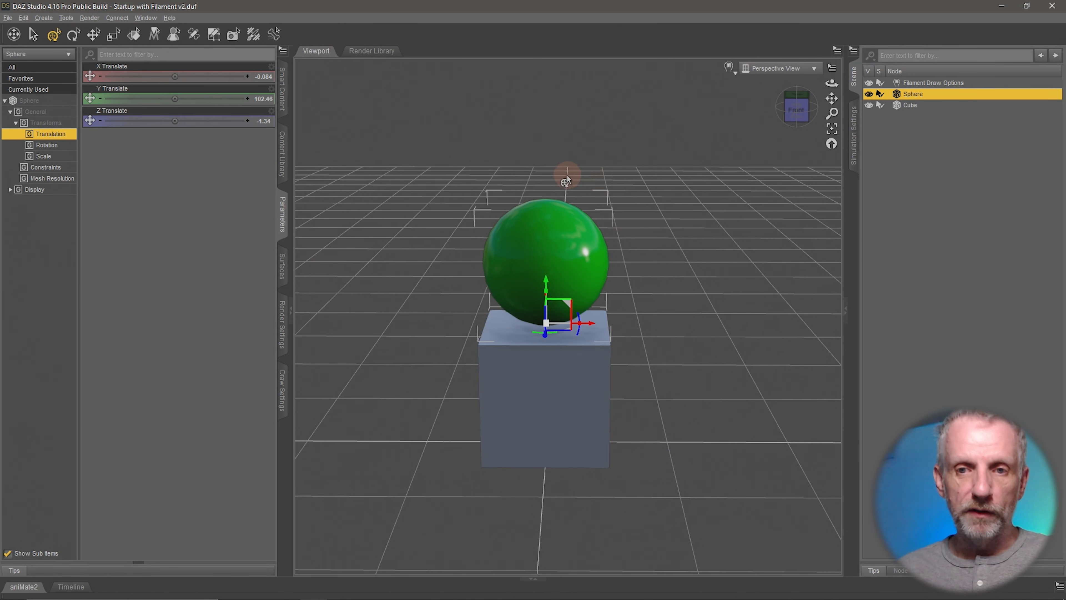
pyautogui.moveTo(603, 193); pyautogui.dragTo(603, 193, button='middle')
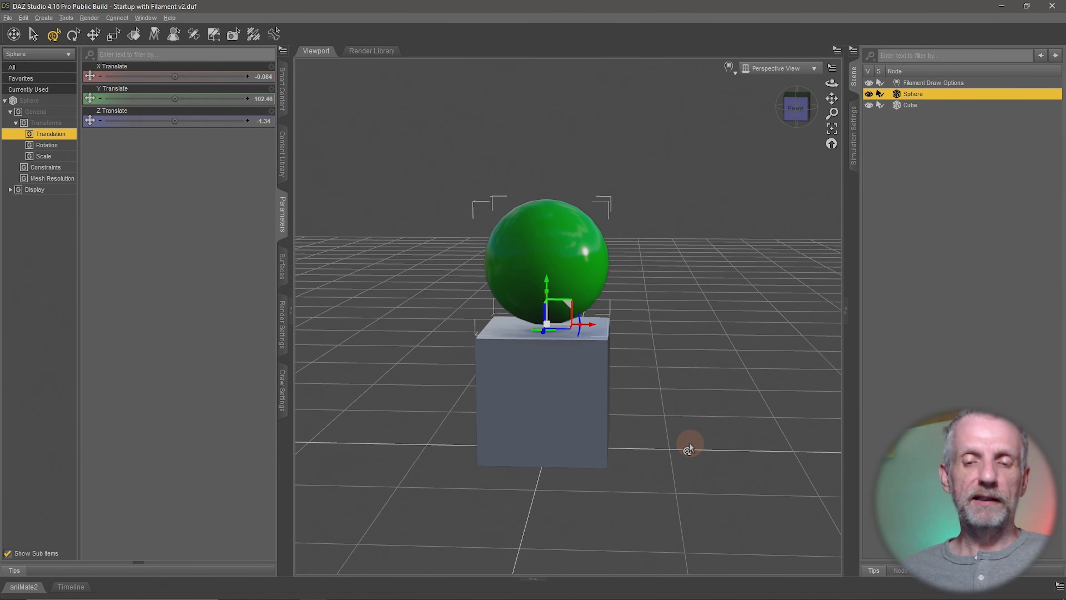
pyautogui.moveTo(689, 443); pyautogui.dragTo(689, 443, button='middle')
pyautogui.keyDown('ctrl'); pyautogui.keyDown('alt'); pyautogui.moveTo(690, 443); pyautogui.dragTo(690, 444); pyautogui.keyUp('alt'); pyautogui.keyUp('ctrl')
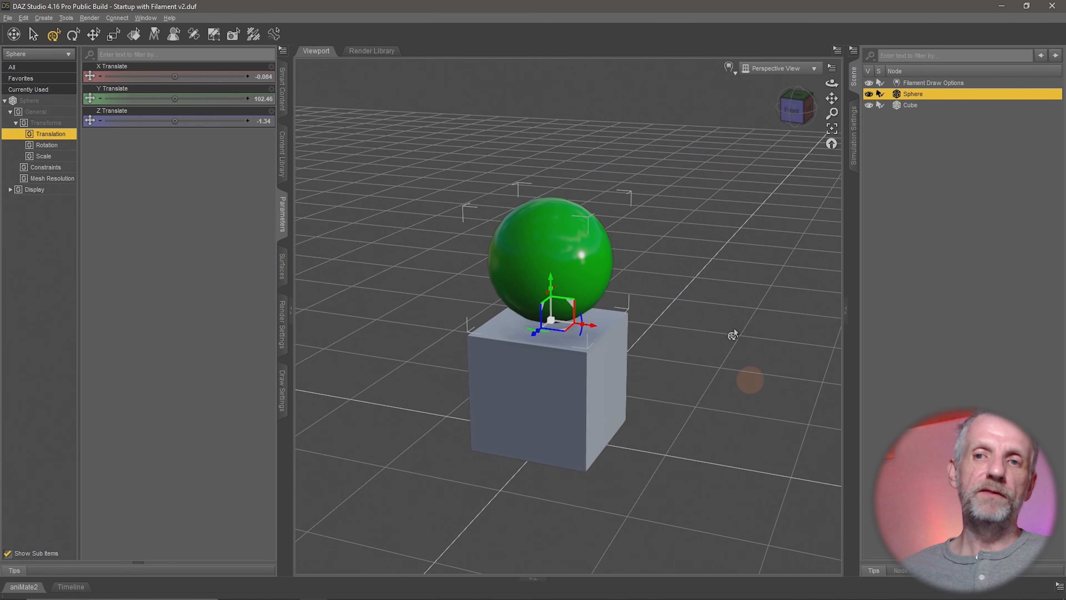
# Switch to the Front View and lower the sphere onto the cube with a Y Translate of about 97.76
pyautogui.click(796, 74)
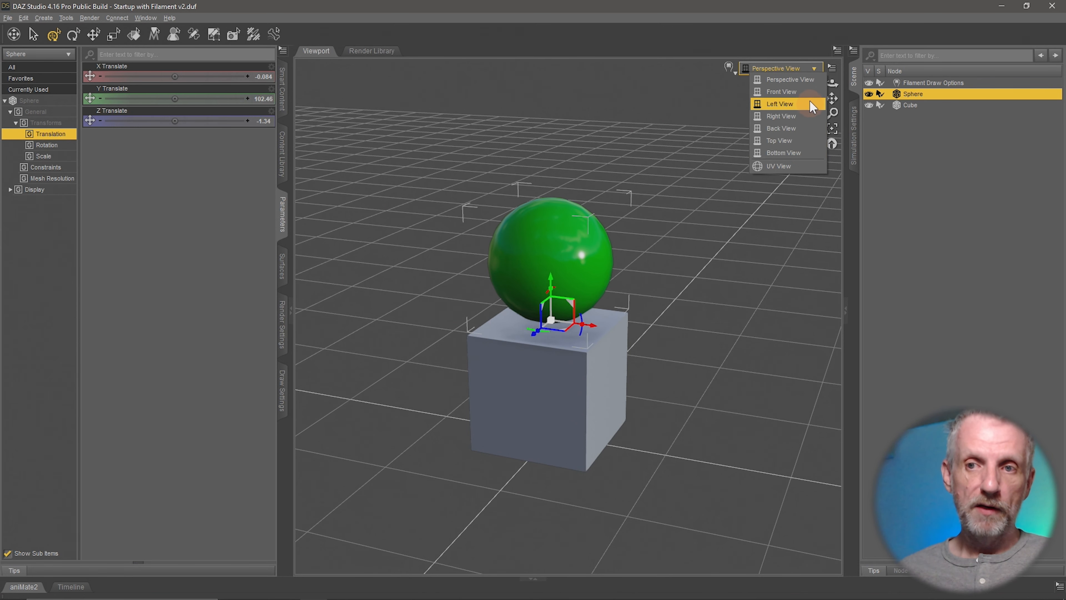
pyautogui.click(814, 93)
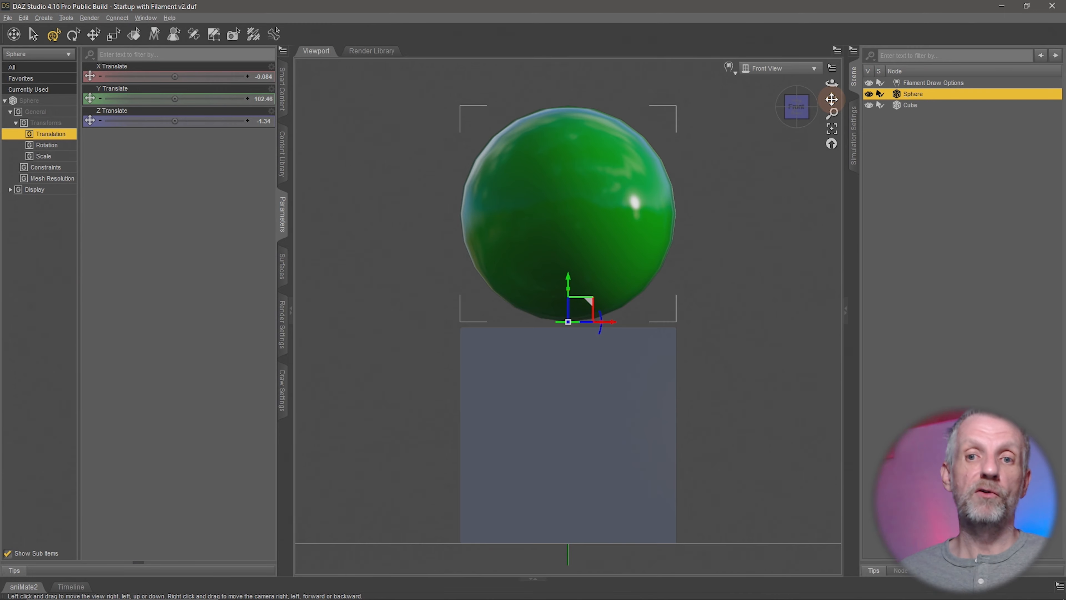
pyautogui.moveTo(832, 99); pyautogui.dragTo(823, 124)
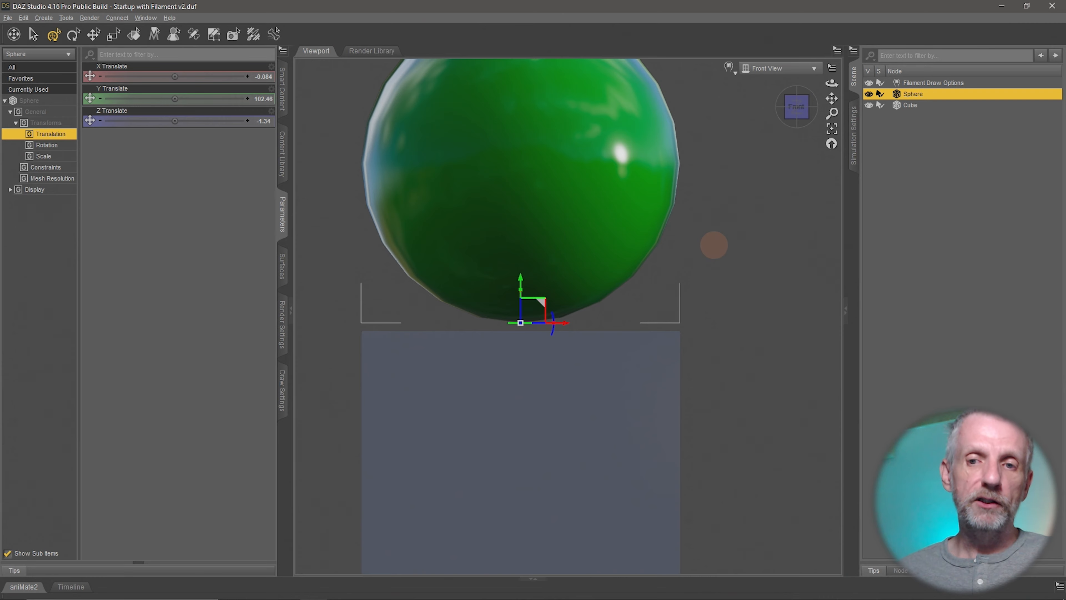
pyautogui.moveTo(790, 139); pyautogui.dragTo(790, 141, button='middle')
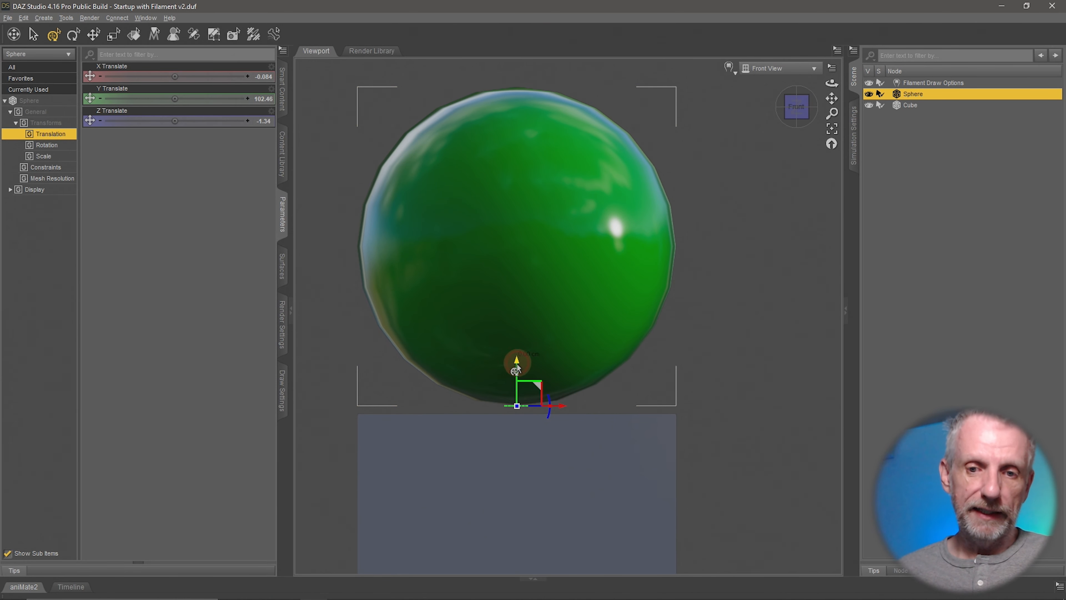
pyautogui.moveTo(517, 369); pyautogui.dragTo(517, 379)
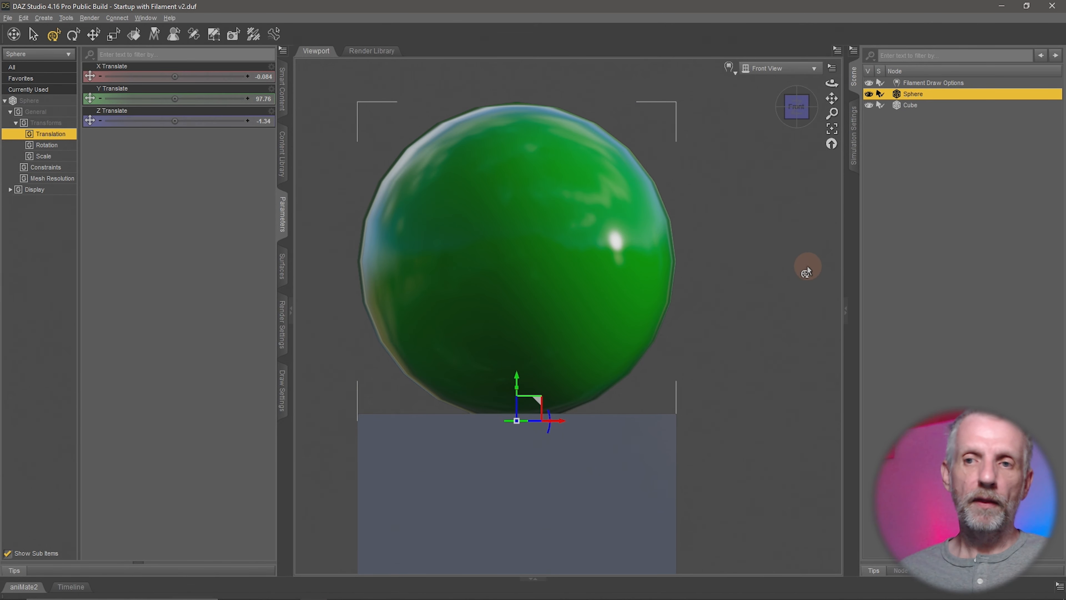
# Check the sphere in the Perspective View, and shift it off-centre in the Left View with a Z Translate of about -33.53
pyautogui.click(797, 68)
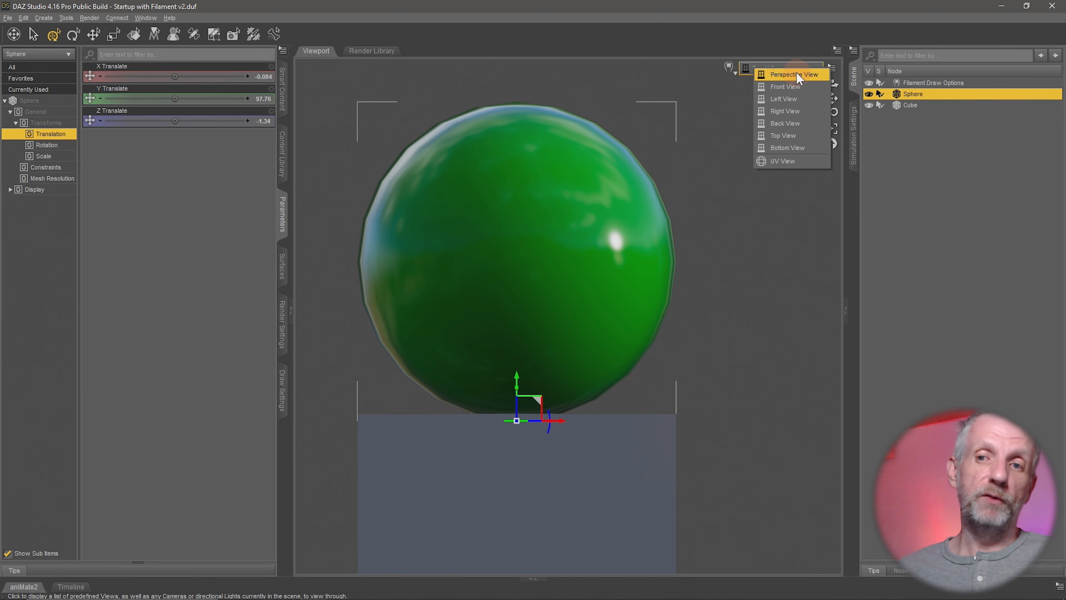
pyautogui.click(797, 75)
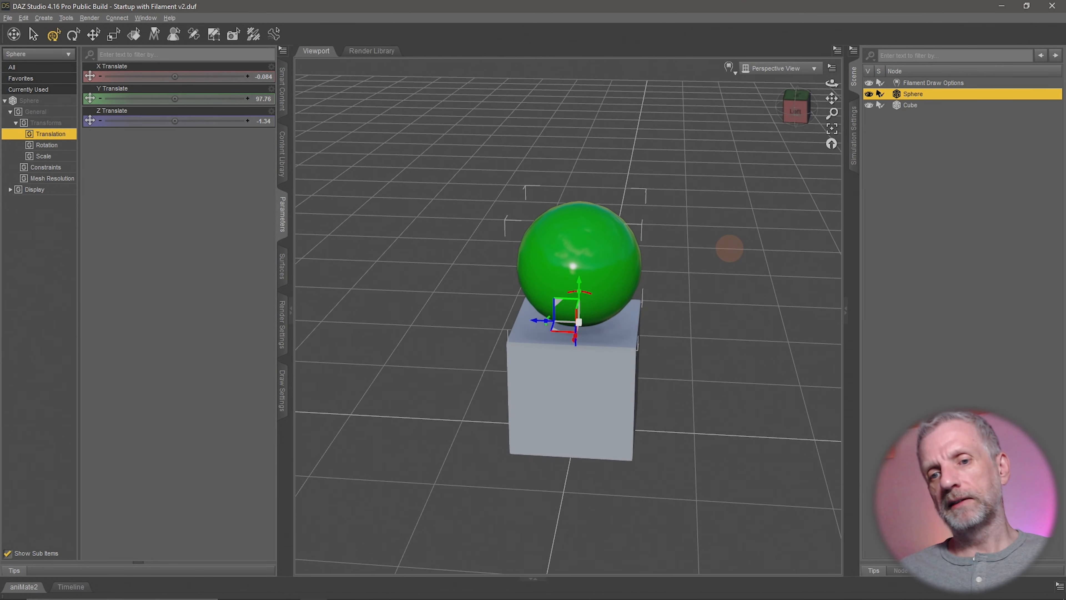
pyautogui.moveTo(729, 249)
pyautogui.mouseDown(button='middle')
pyautogui.moveTo(708, 248)
pyautogui.moveTo(730, 247)
pyautogui.mouseUp(button='middle')
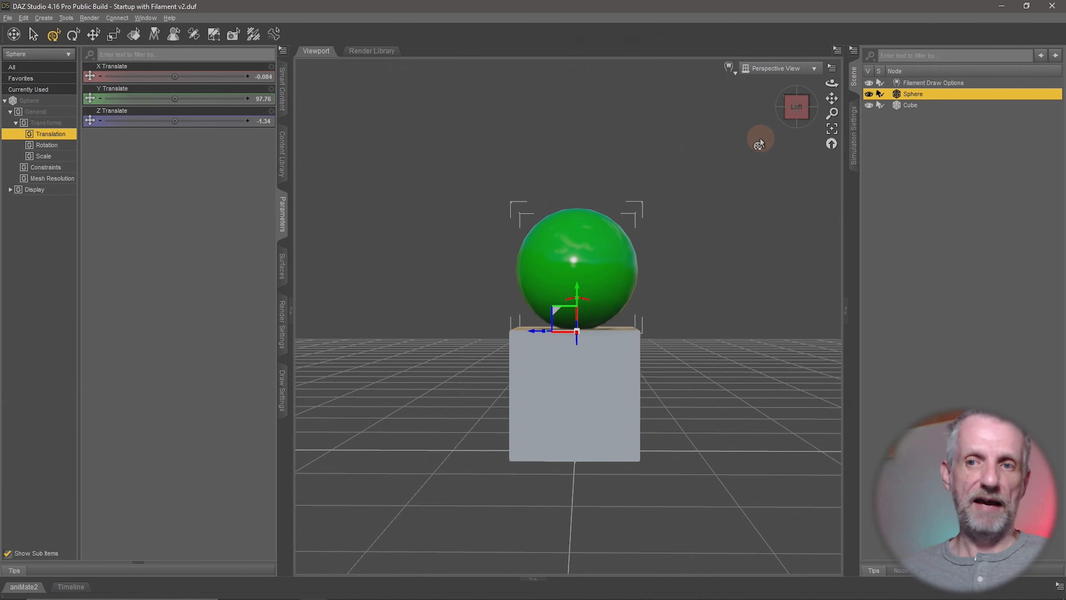
pyautogui.click(798, 69)
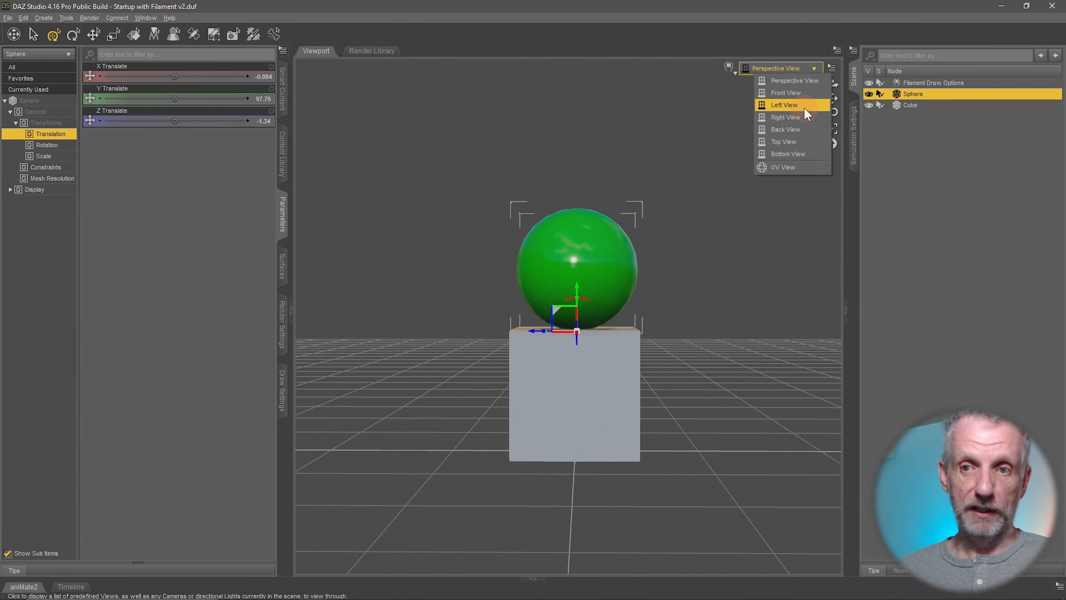
pyautogui.click(789, 105)
pyautogui.scroll(5, 717, 353)
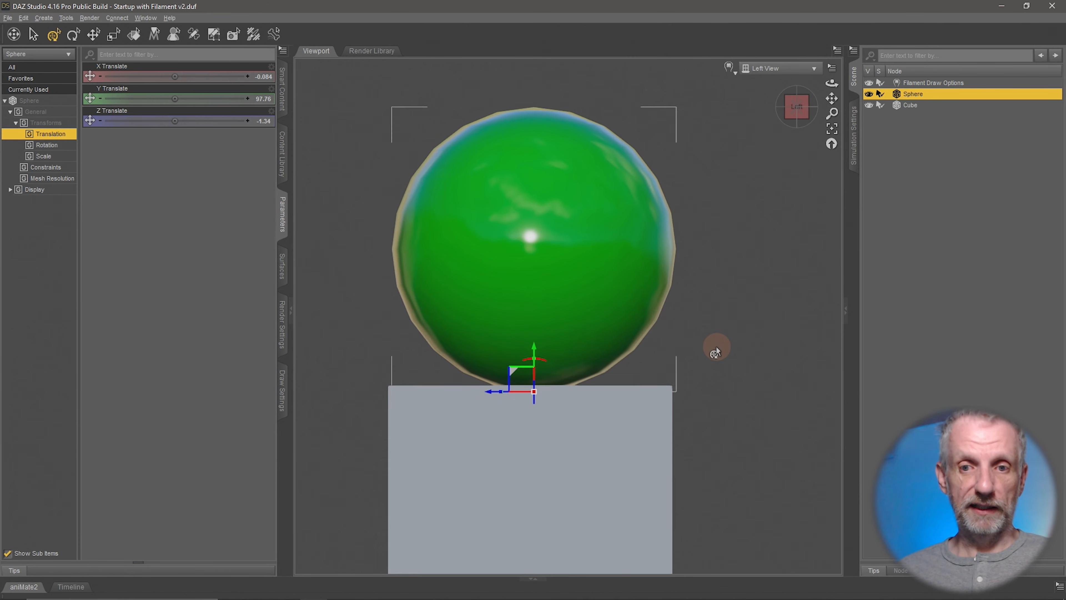
pyautogui.moveTo(487, 401); pyautogui.dragTo(582, 407)
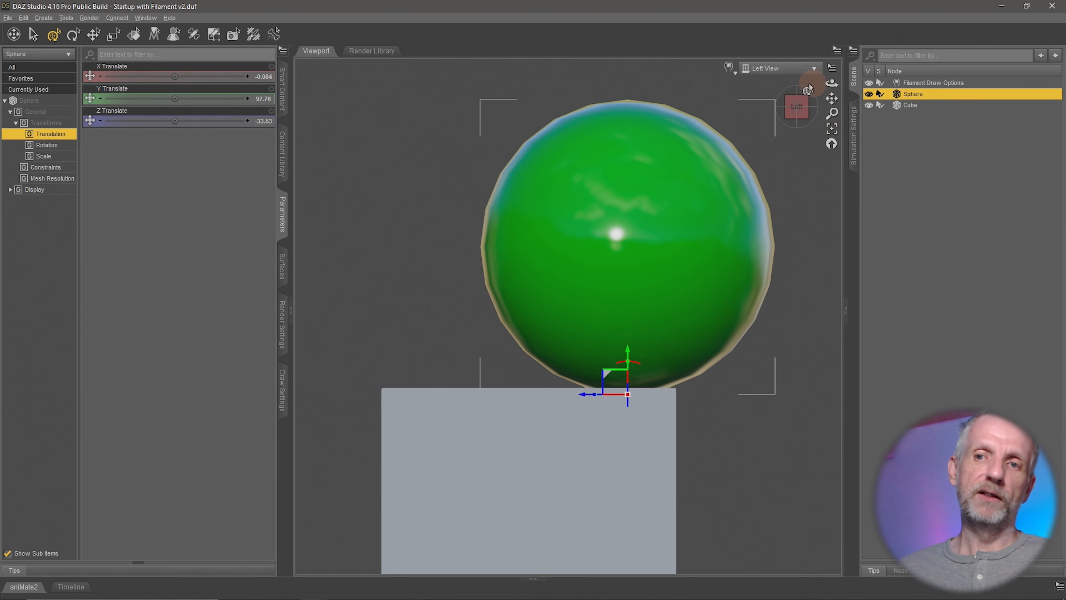
# Switch to the Top View and centre the sphere over the cube with X Translate about -0.34 and Z Translate about -0.16
pyautogui.click(802, 68)
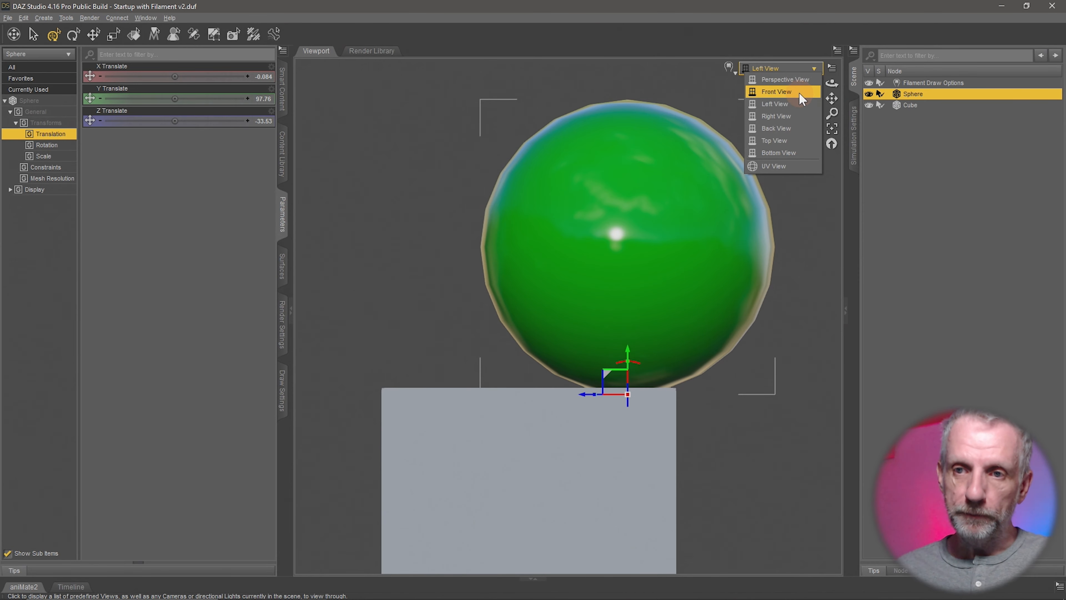
pyautogui.click(791, 91)
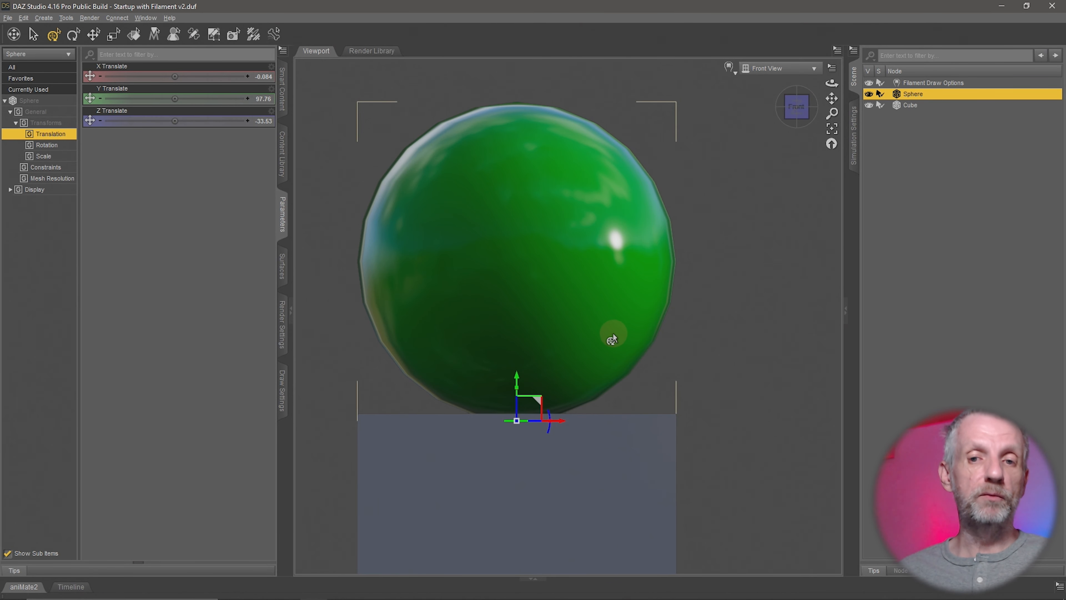
pyautogui.click(795, 68)
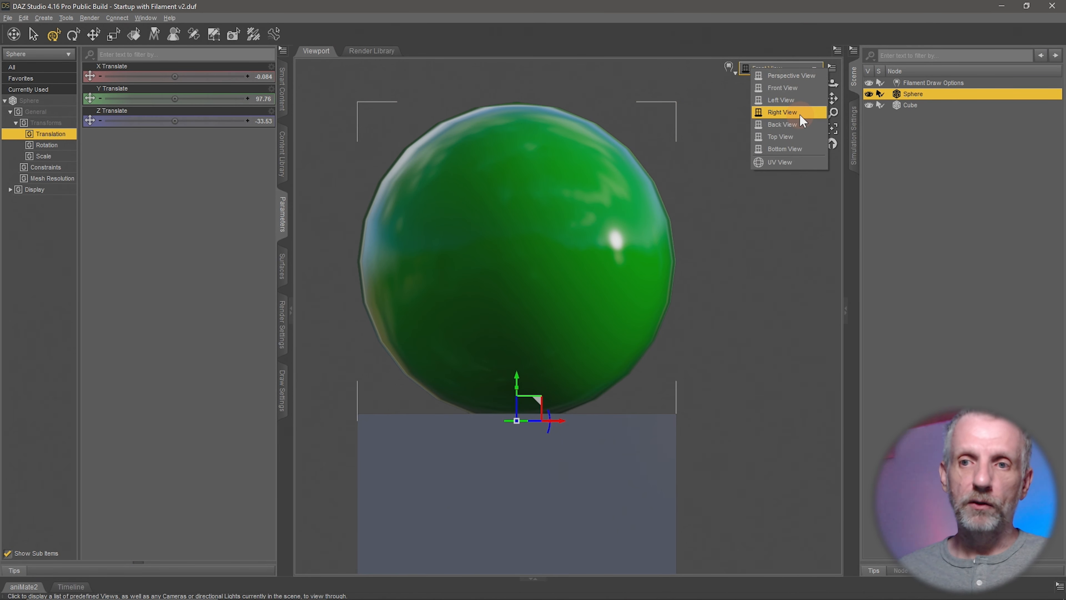
pyautogui.click(794, 135)
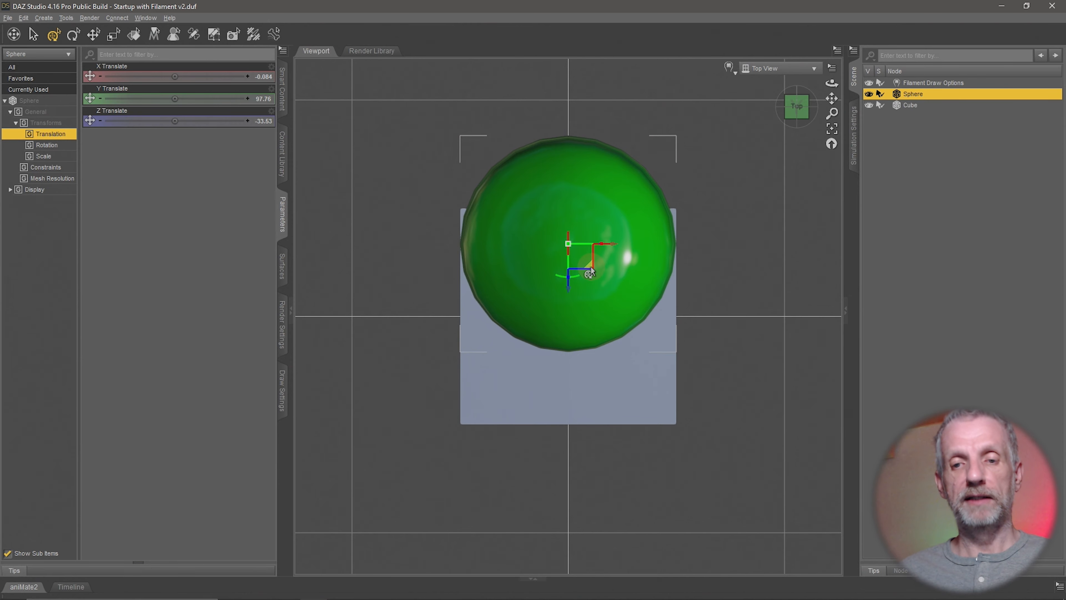
pyautogui.moveTo(590, 273); pyautogui.dragTo(591, 340)
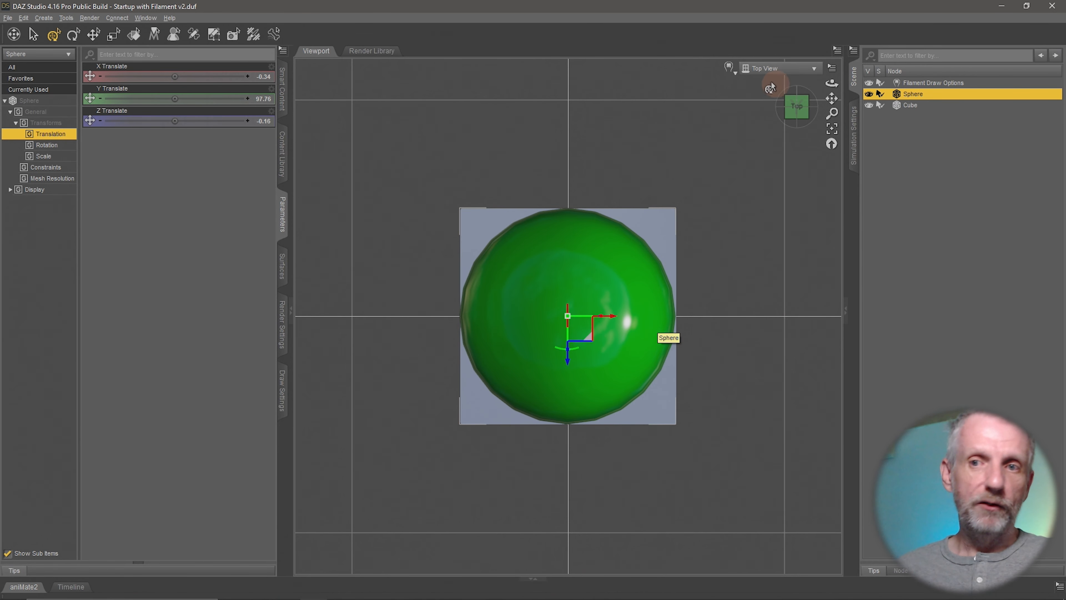
# Return to the Perspective View and examine the sphere resting on the cube from an angled close-up
pyautogui.click(789, 72)
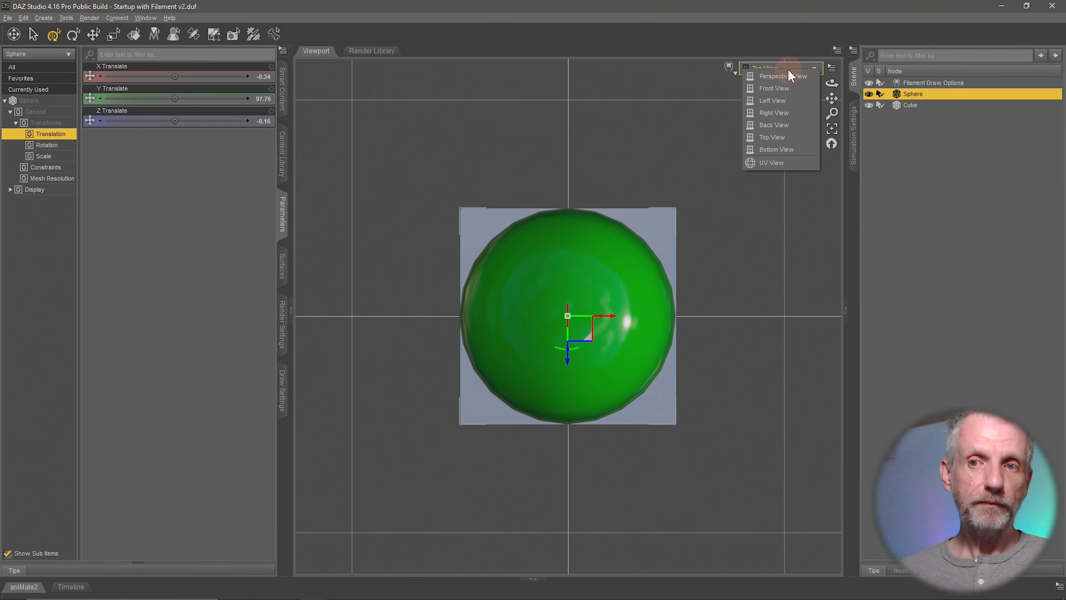
pyautogui.click(786, 77)
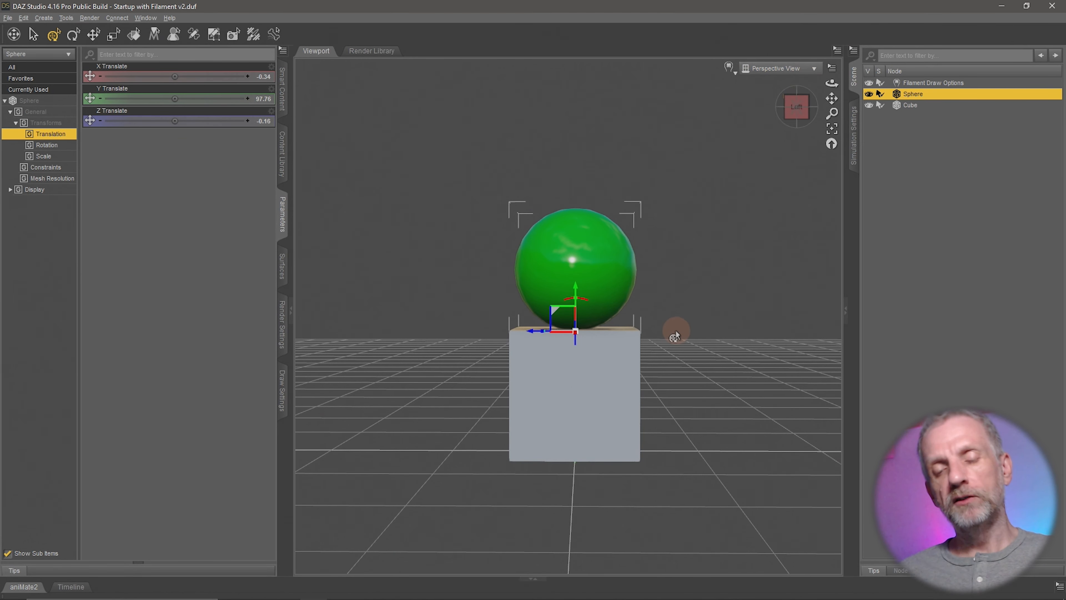
pyautogui.moveTo(675, 330)
pyautogui.mouseDown()
pyautogui.moveTo(650, 374)
pyautogui.moveTo(683, 362)
pyautogui.moveTo(669, 348)
pyautogui.mouseUp()
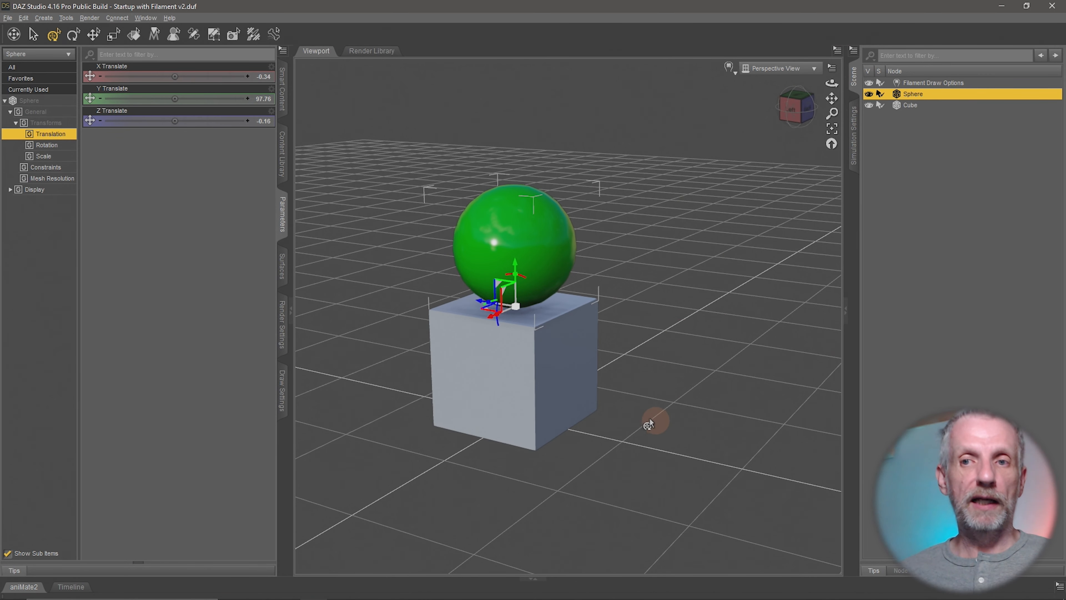
pyautogui.moveTo(607, 512); pyautogui.dragTo(605, 507)
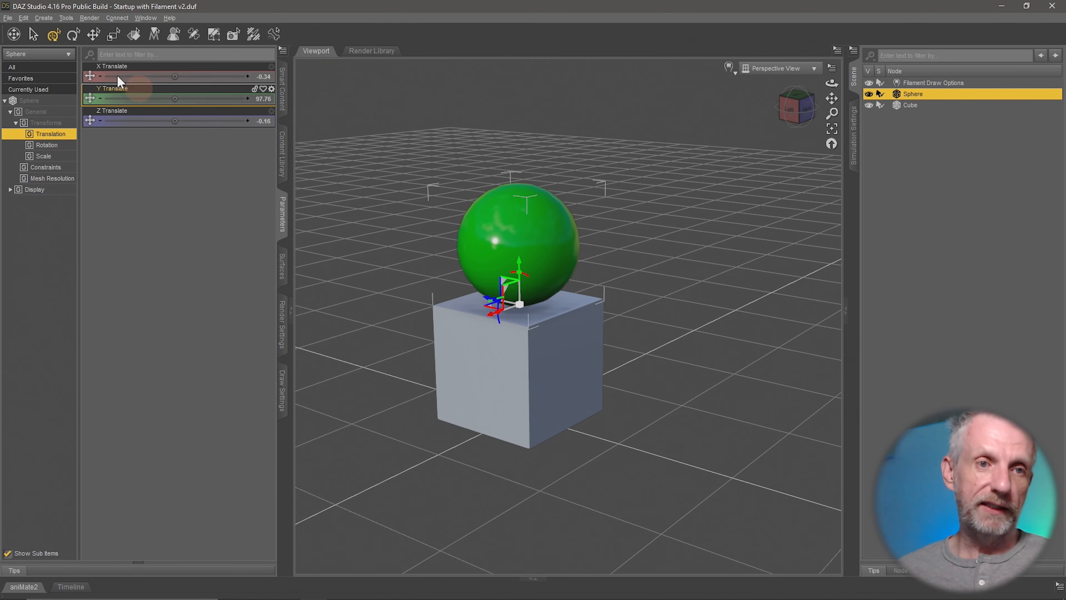
pyautogui.scroll(5, 375, 264)
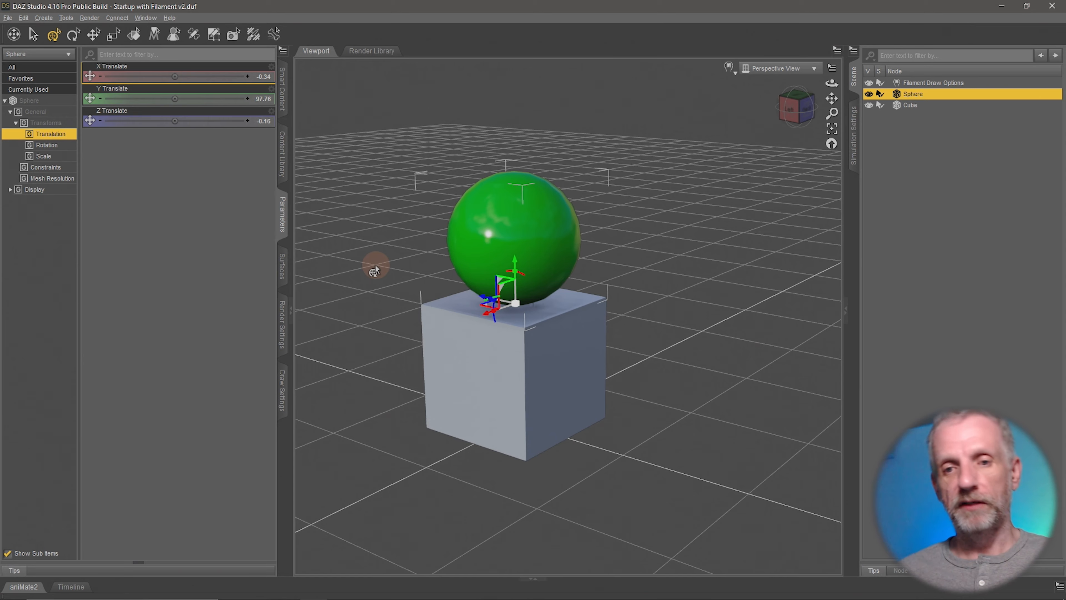
pyautogui.moveTo(375, 264); pyautogui.dragTo(398, 271, button='middle')
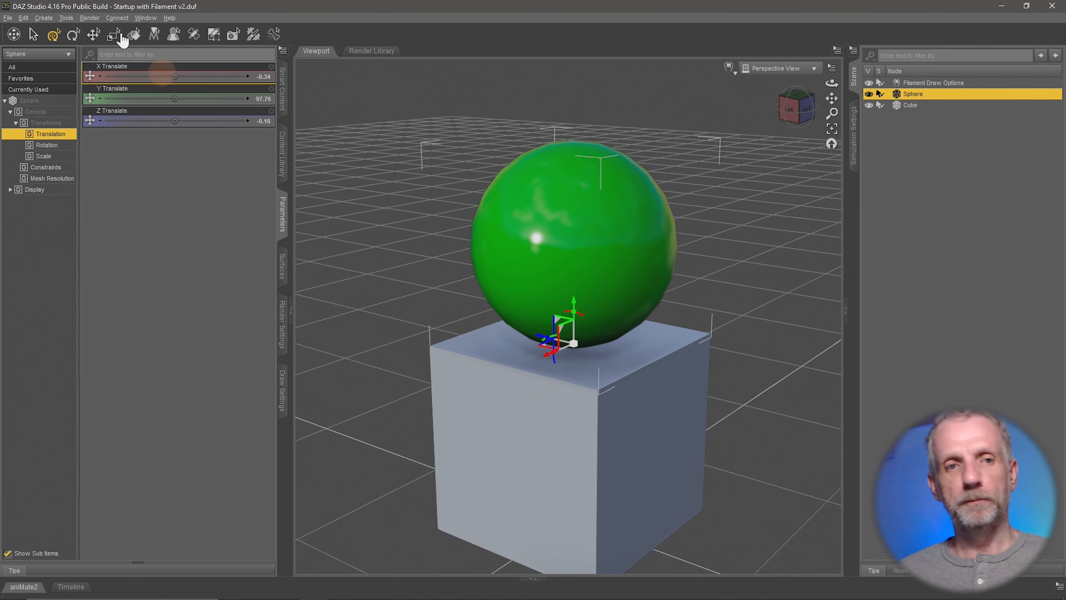
# Create a new camera labelled Camera that copies the active Perspective View
pyautogui.click(44, 18)
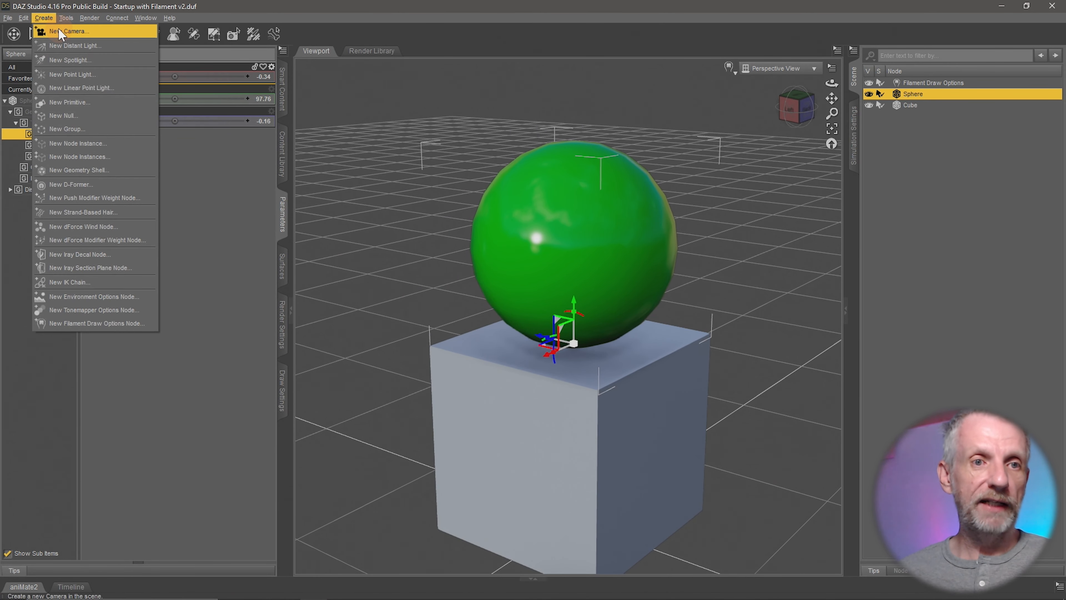
pyautogui.click(67, 31)
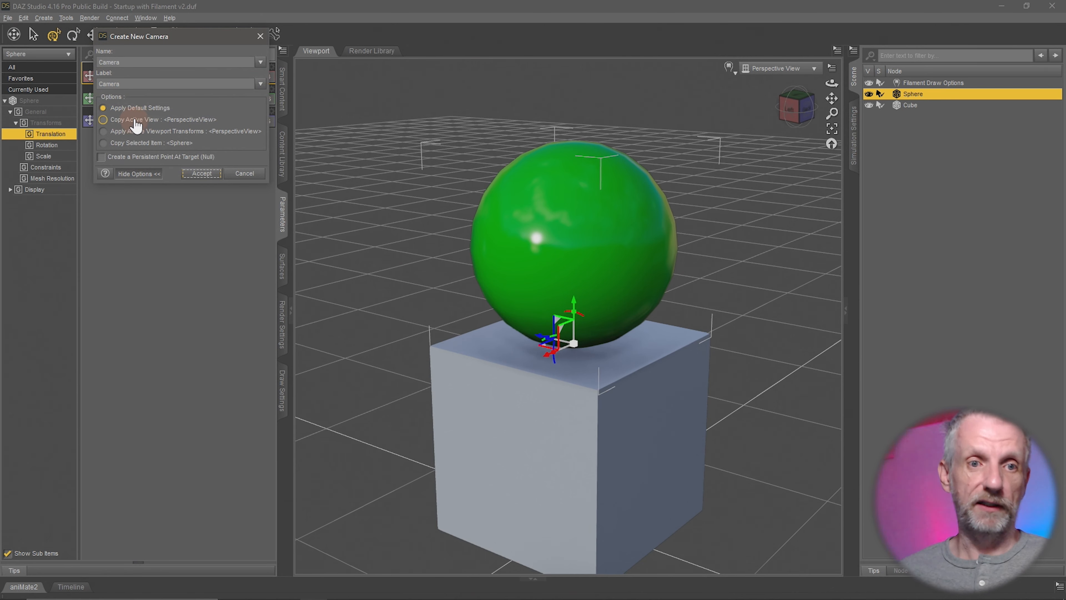
pyautogui.click(202, 174)
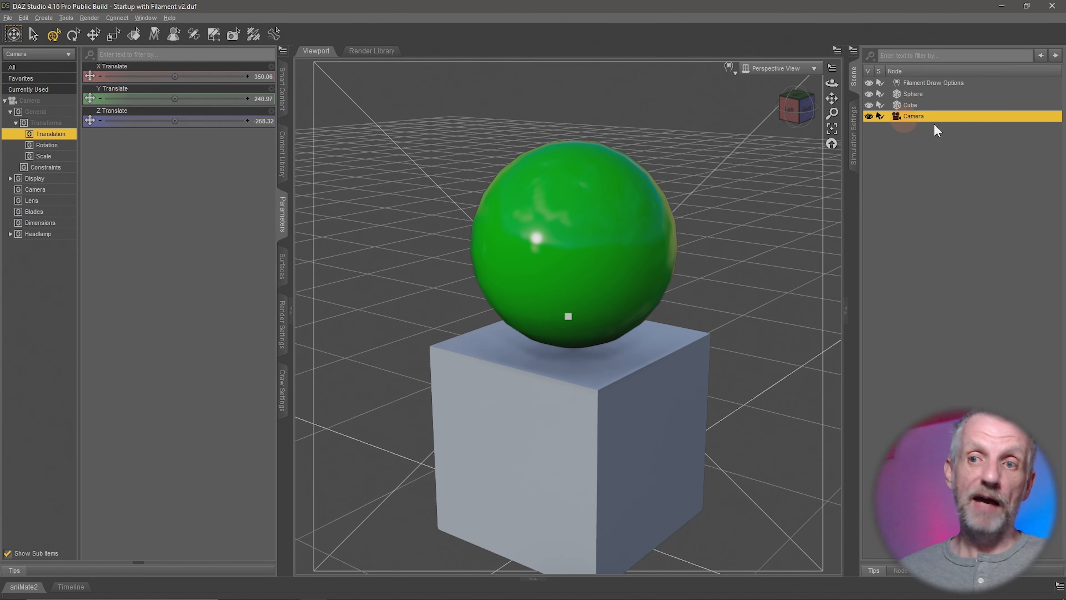
# Look through the new camera, and return to the Perspective View to inspect the camera object and its frustum from a distance
pyautogui.click(799, 72)
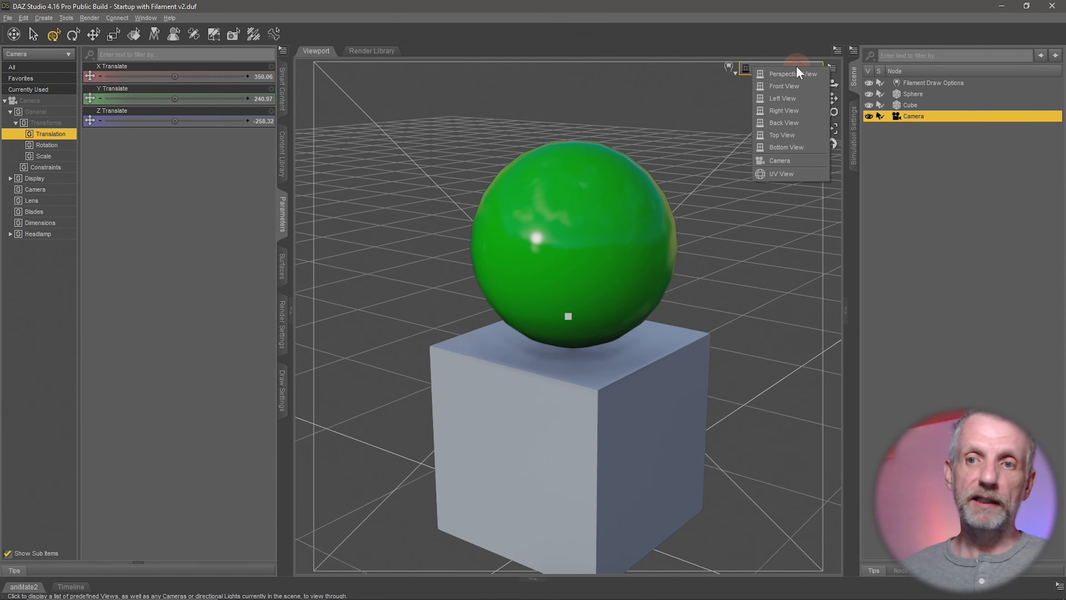
pyautogui.click(797, 162)
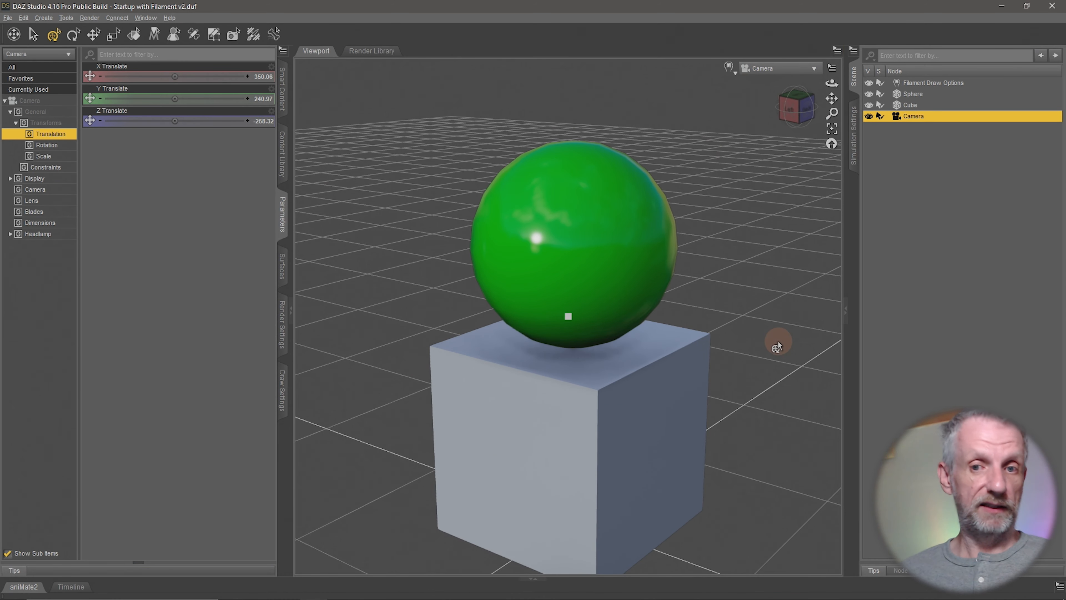
pyautogui.click(797, 68)
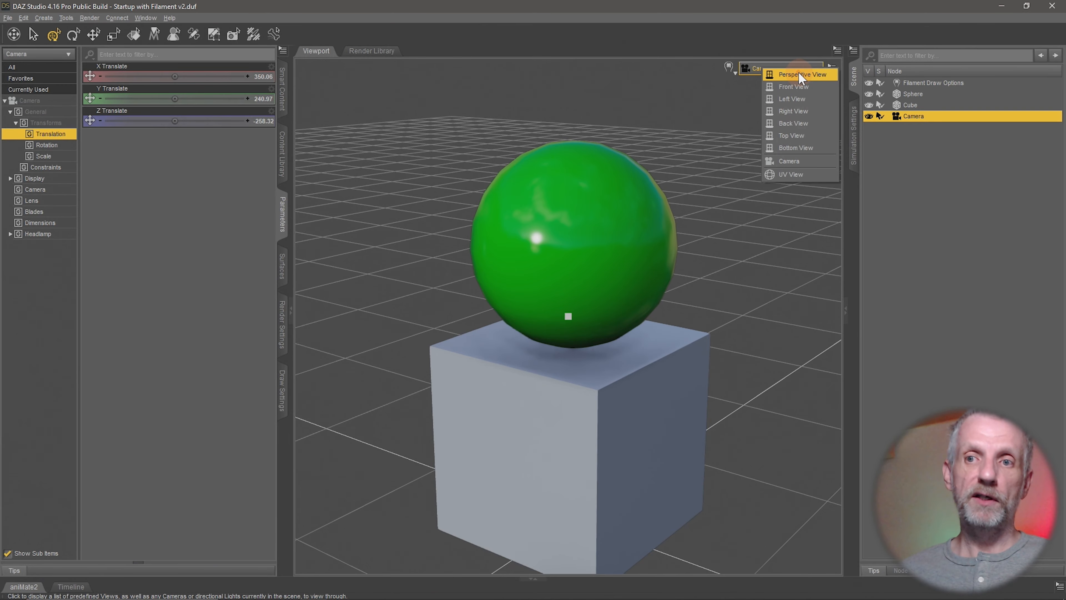
pyautogui.click(800, 75)
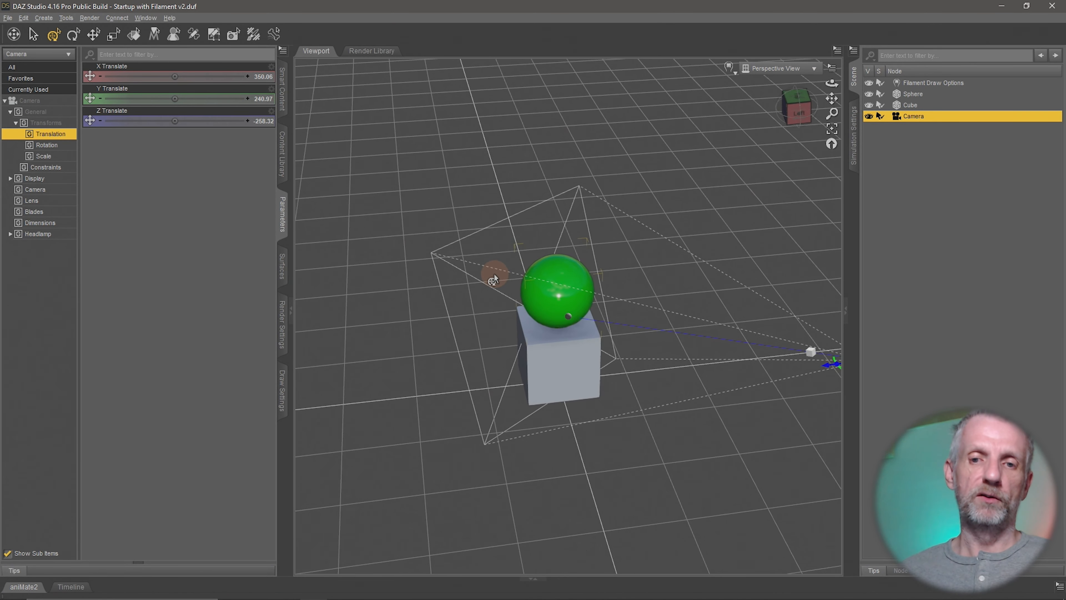
pyautogui.moveTo(469, 301); pyautogui.dragTo(425, 298, button='middle')
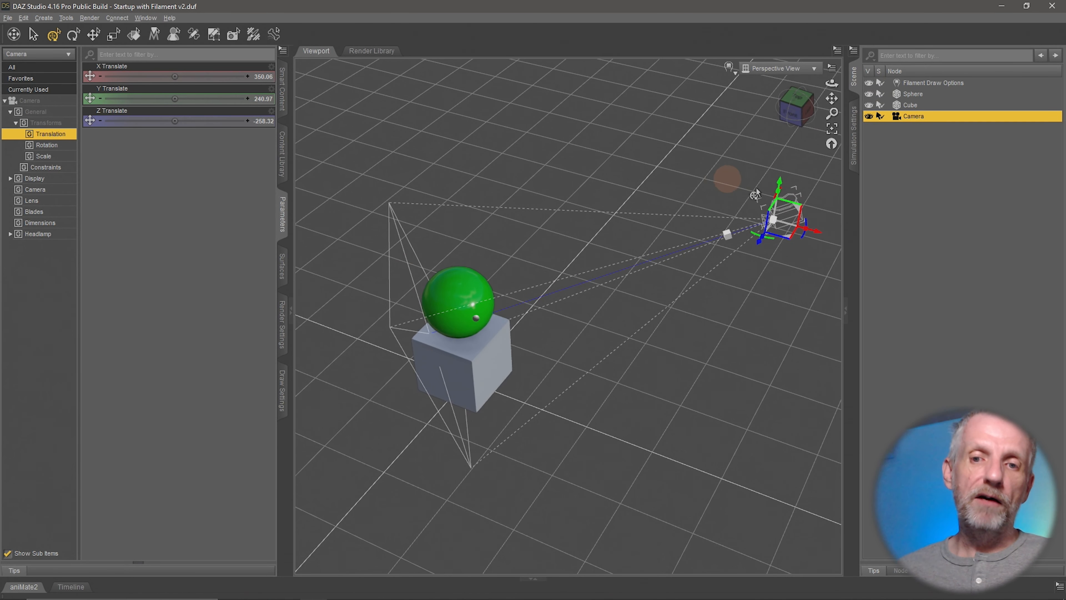
# Compare the Camera view with the Perspective View by switching the viewport to the camera and back
pyautogui.click(807, 69)
pyautogui.click(806, 166)
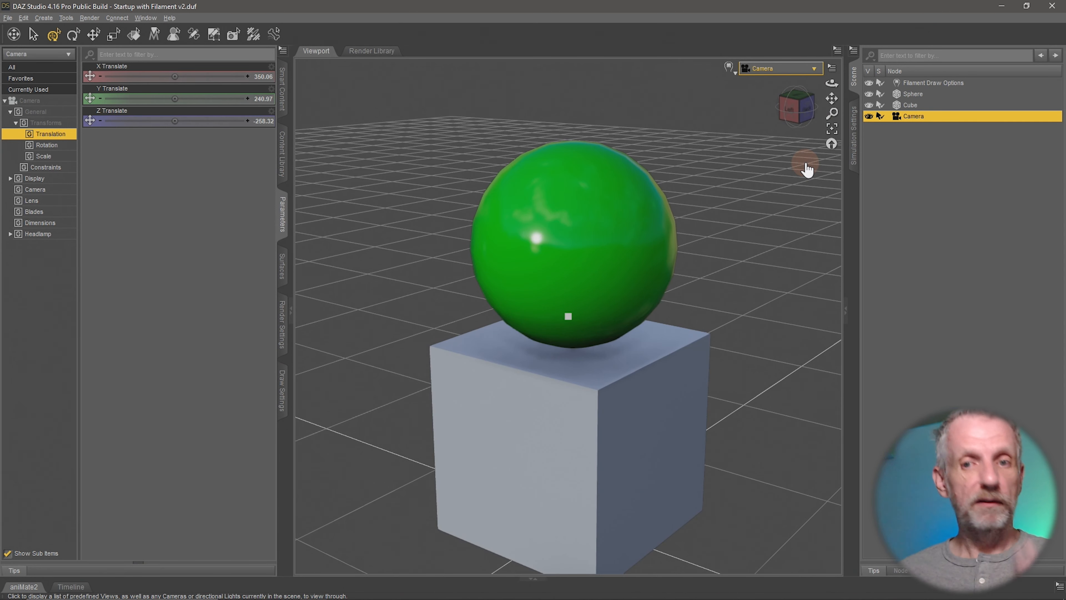
pyautogui.click(817, 77)
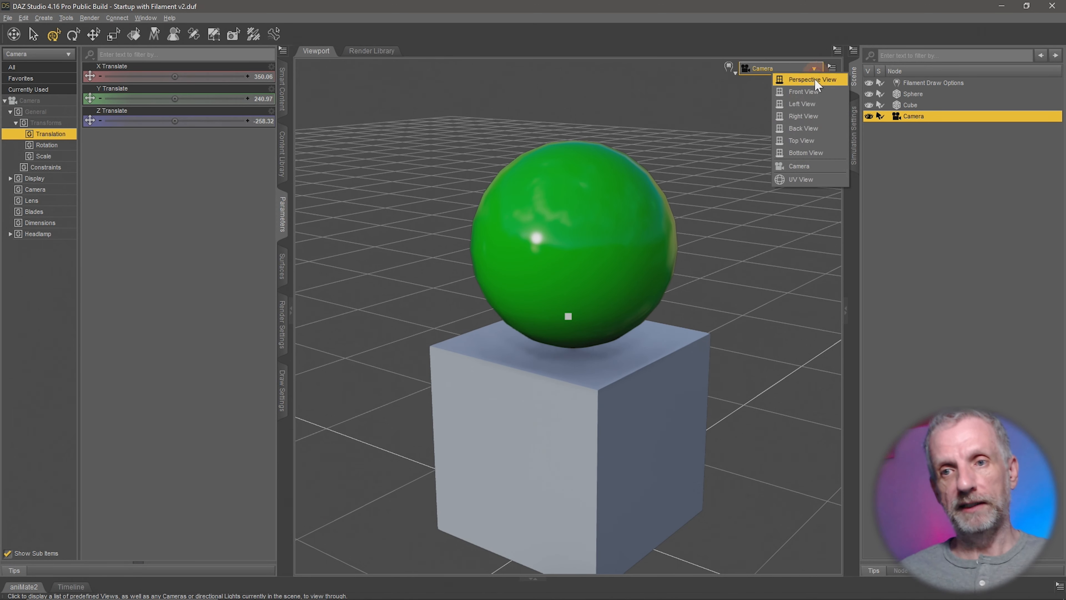
pyautogui.click(819, 83)
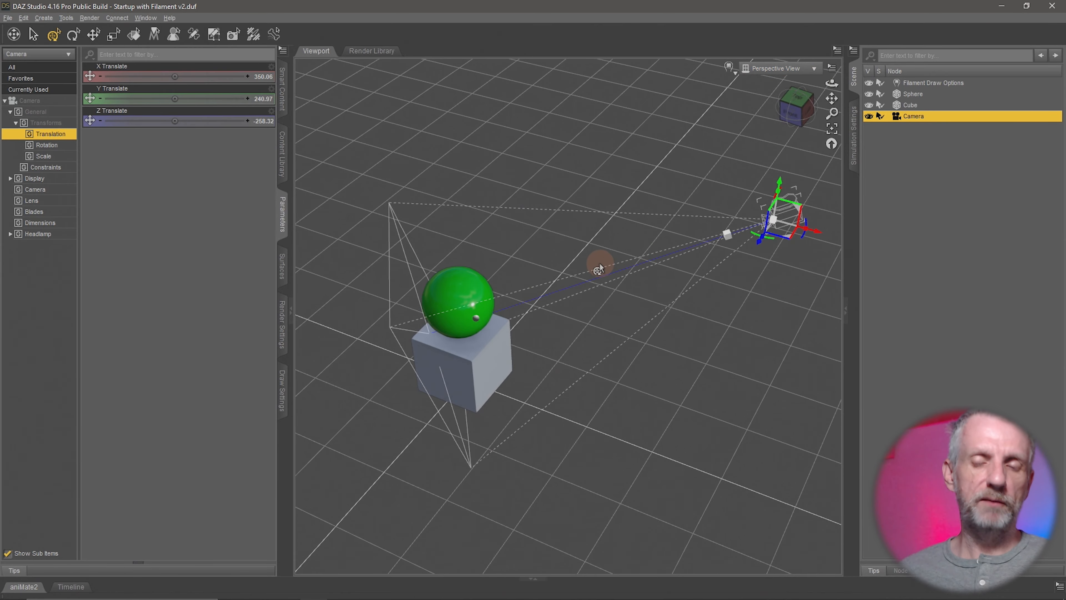
pyautogui.moveTo(575, 326); pyautogui.dragTo(575, 314, button='middle')
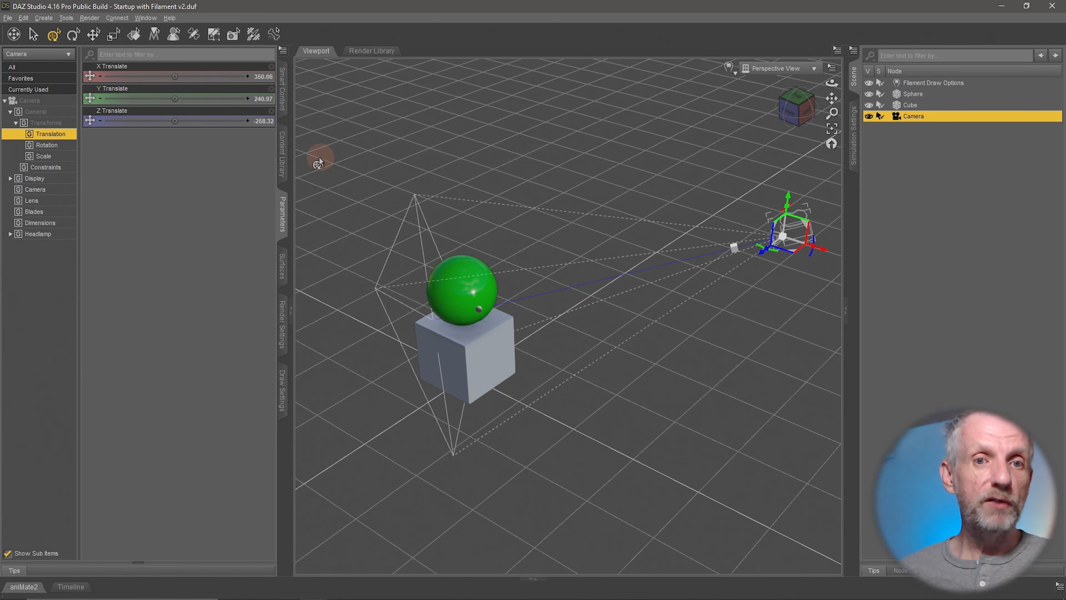
# Collapse the Parameters pane to enlarge the viewport, and set the viewport layout to Side by Side
pyautogui.click(285, 218)
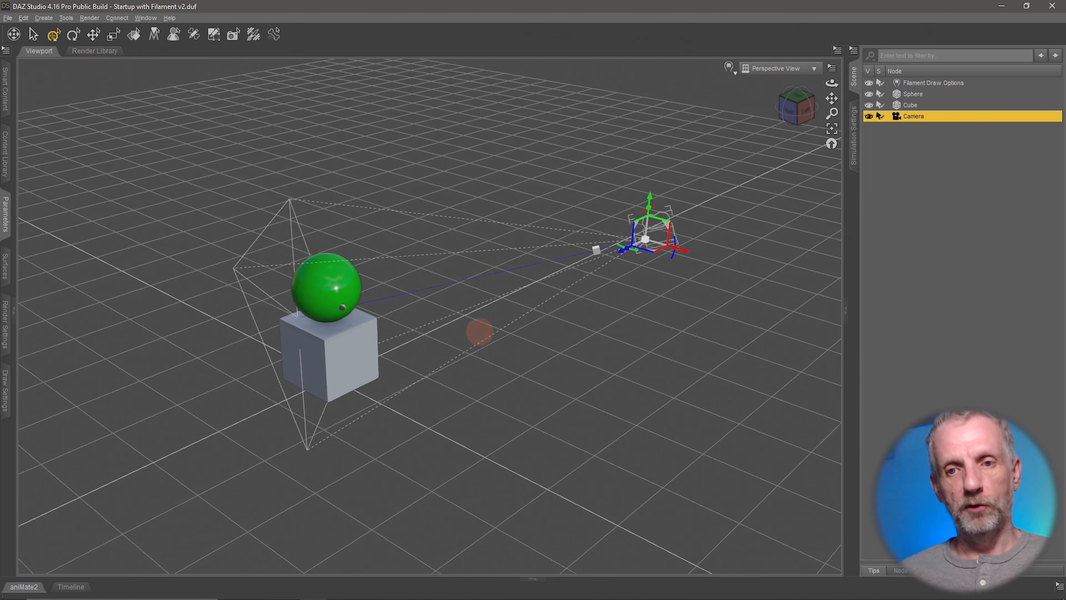
pyautogui.moveTo(480, 332); pyautogui.dragTo(482, 338)
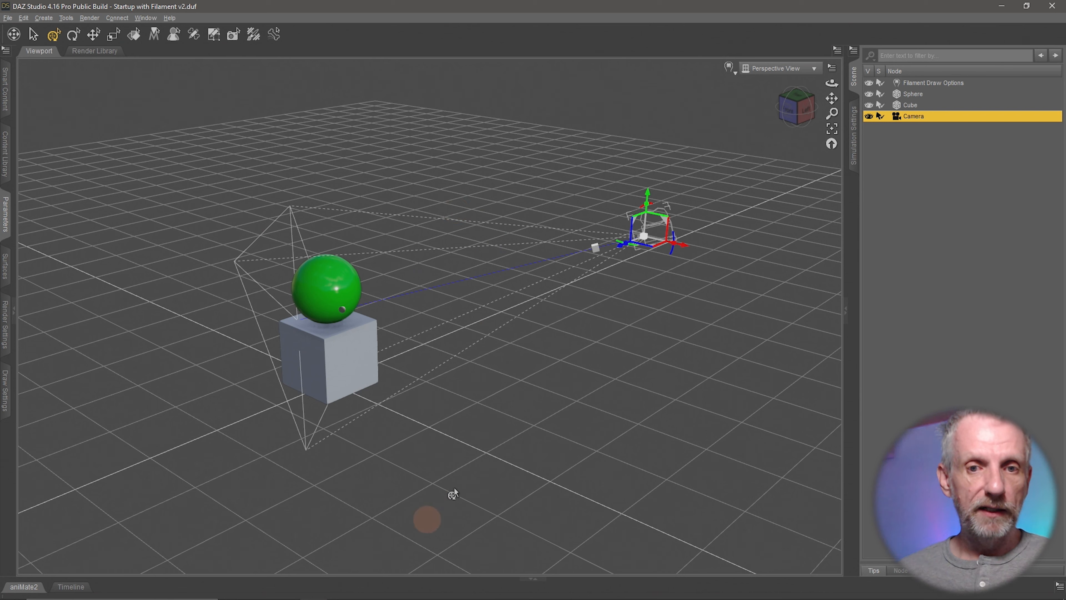
pyautogui.click(156, 19)
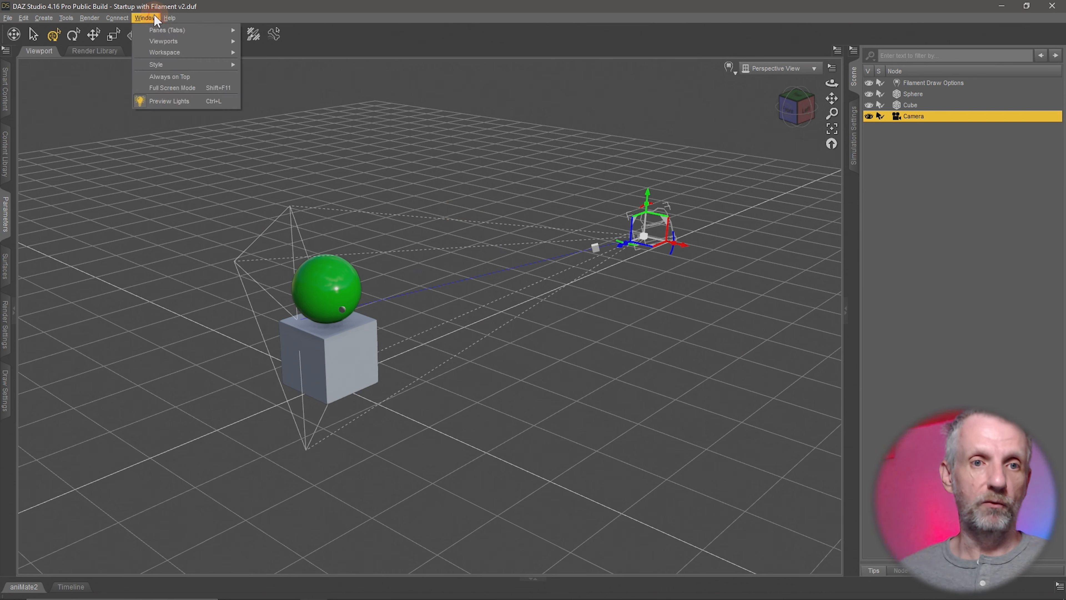
pyautogui.moveTo(179, 44)
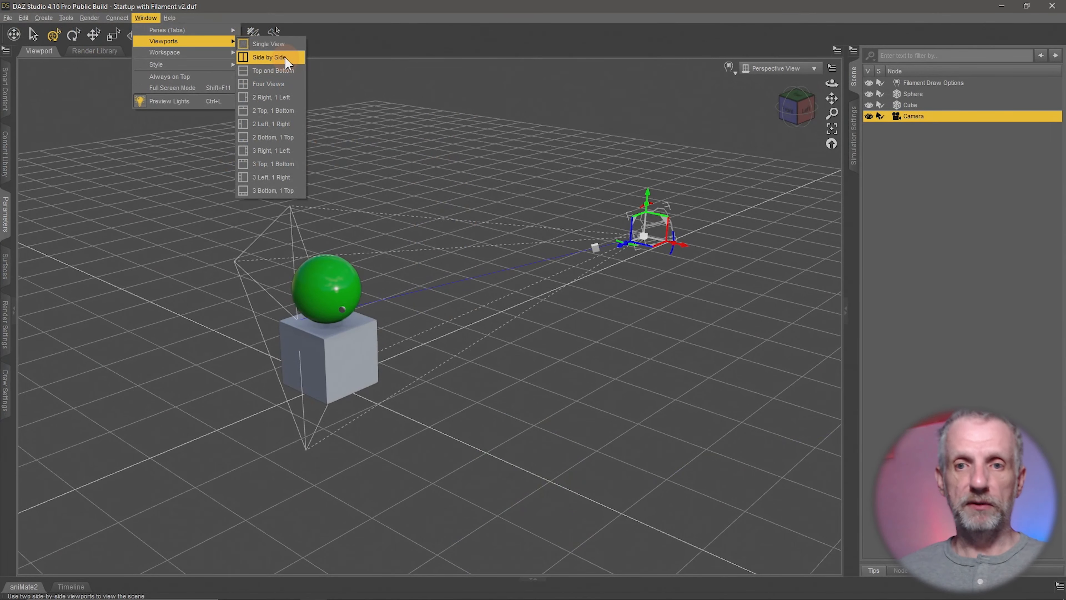
pyautogui.click(463, 95)
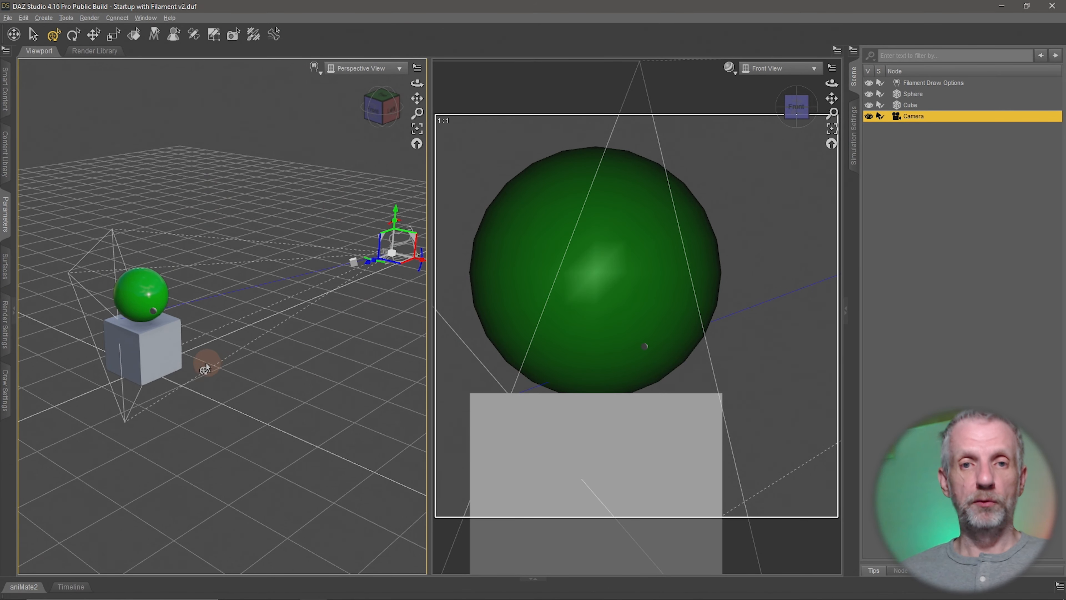
# Try the Top View in the second viewport, and replace it with the Camera view
pyautogui.moveTo(207, 362); pyautogui.dragTo(215, 360, button='middle')
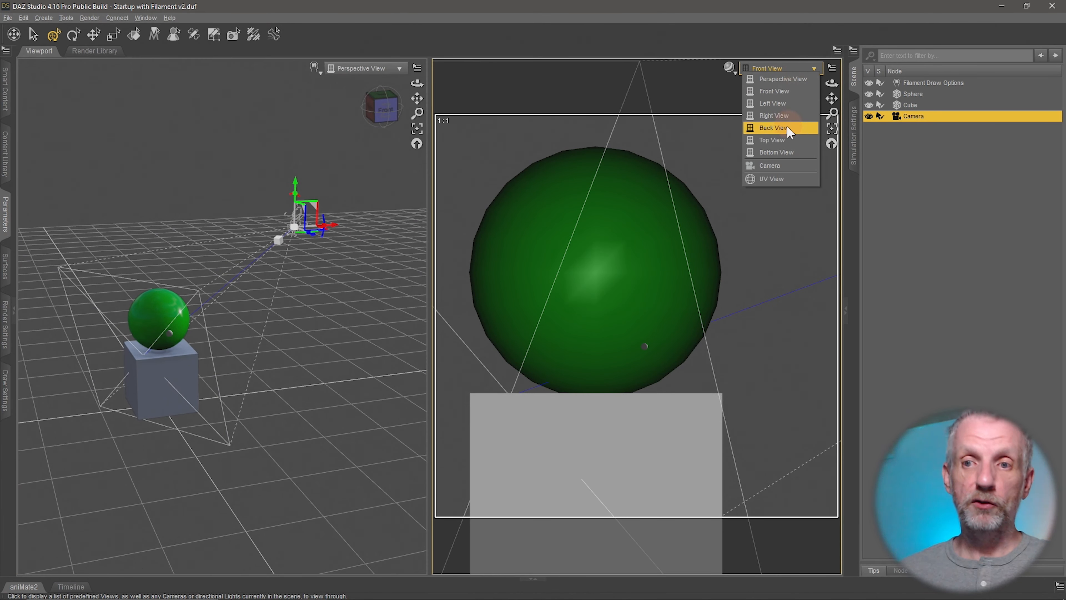
pyautogui.click(787, 140)
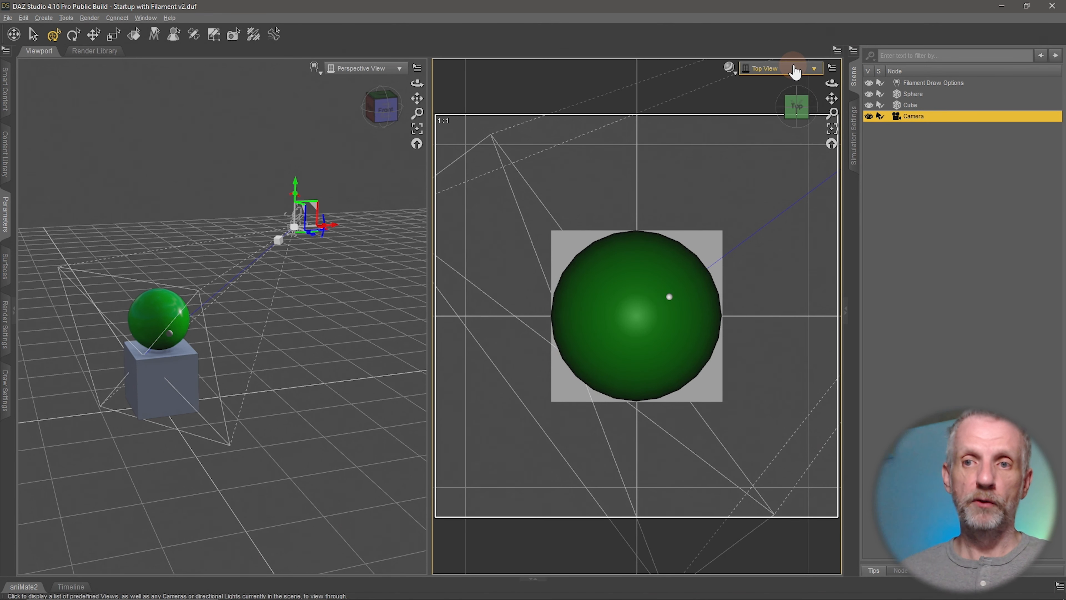
pyautogui.click(795, 69)
pyautogui.click(789, 159)
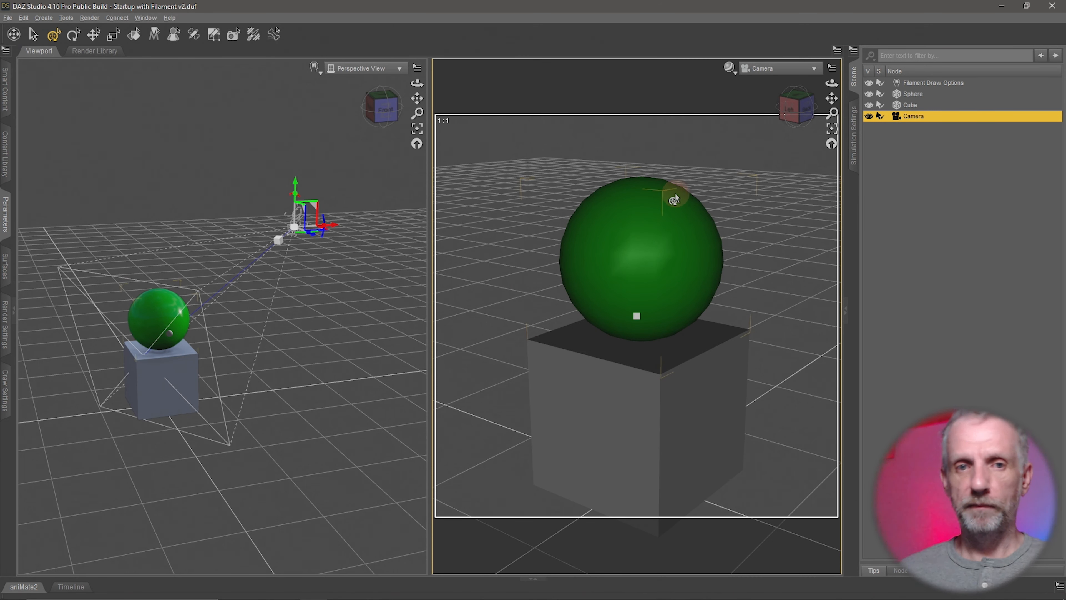
pyautogui.click(730, 67)
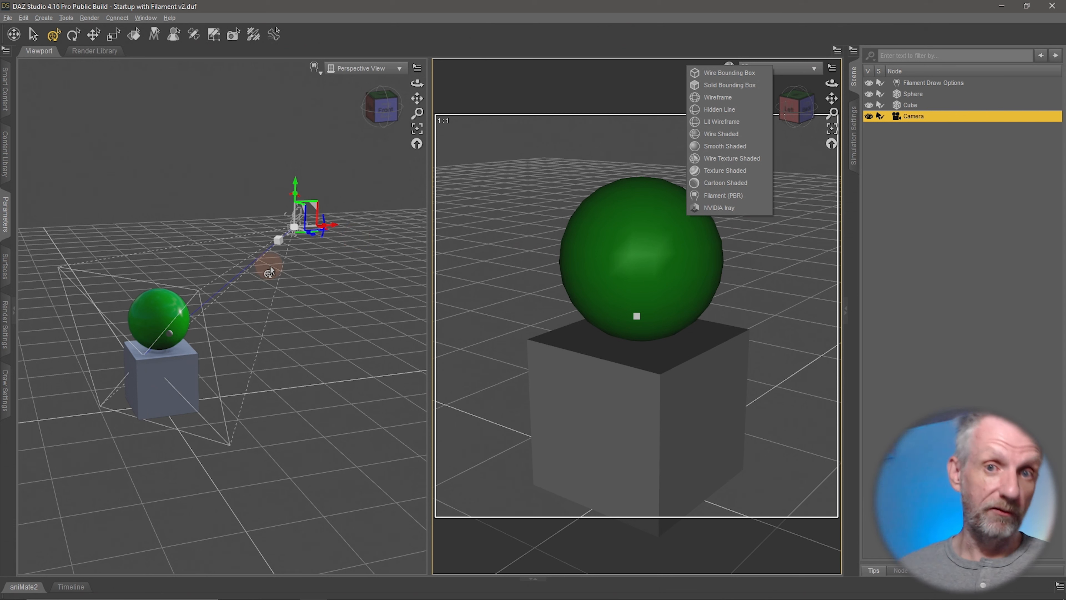
pyautogui.click(740, 42)
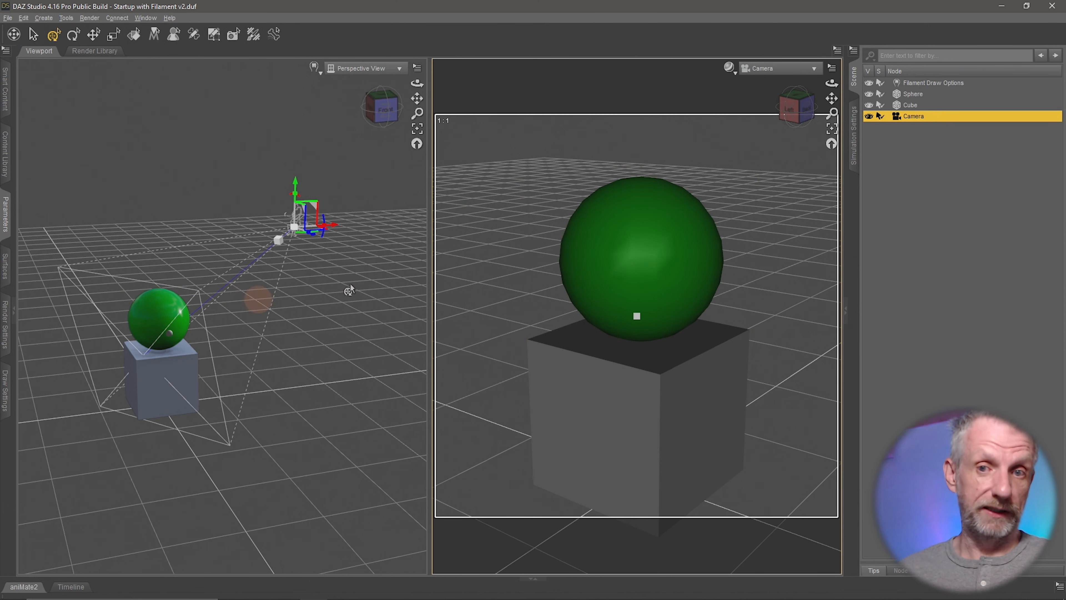
pyautogui.click(832, 68)
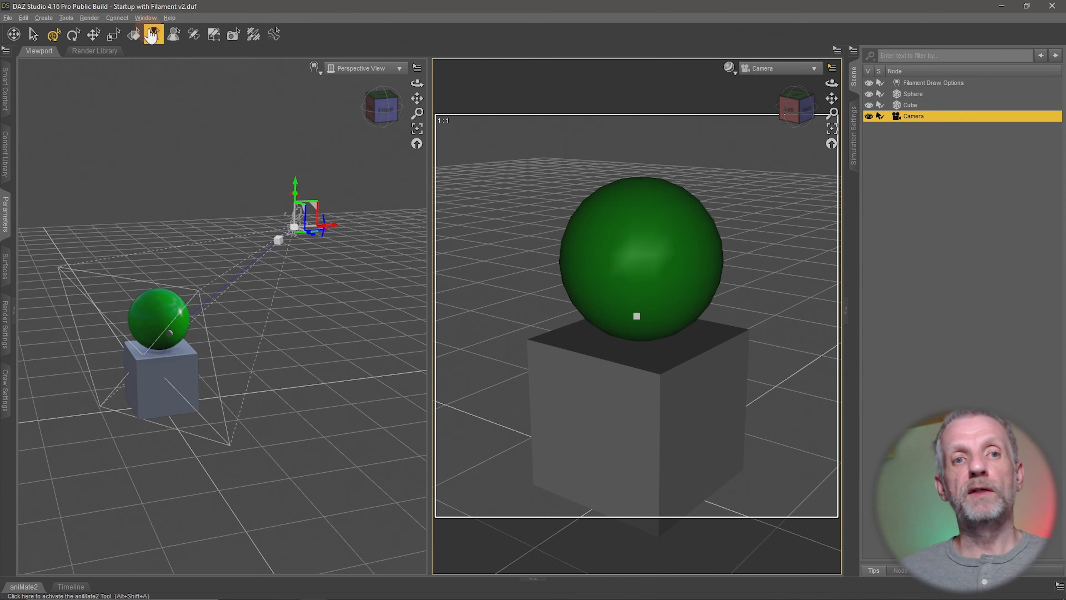
# Change the viewport layout to Four Views, and orbit the Perspective View around the sphere, cube and camera
pyautogui.click(146, 18)
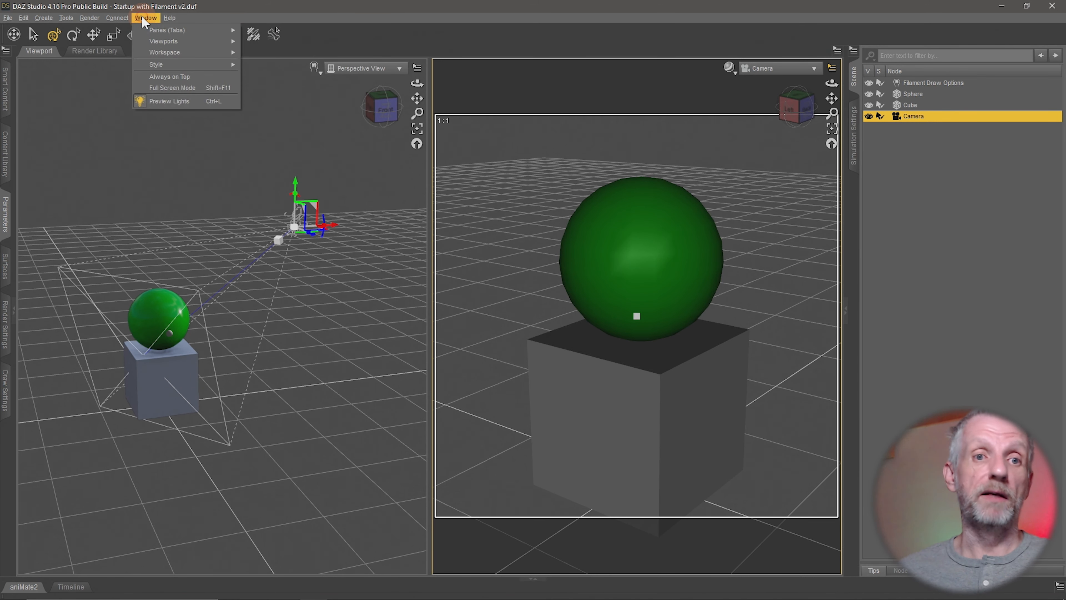
pyautogui.moveTo(175, 52)
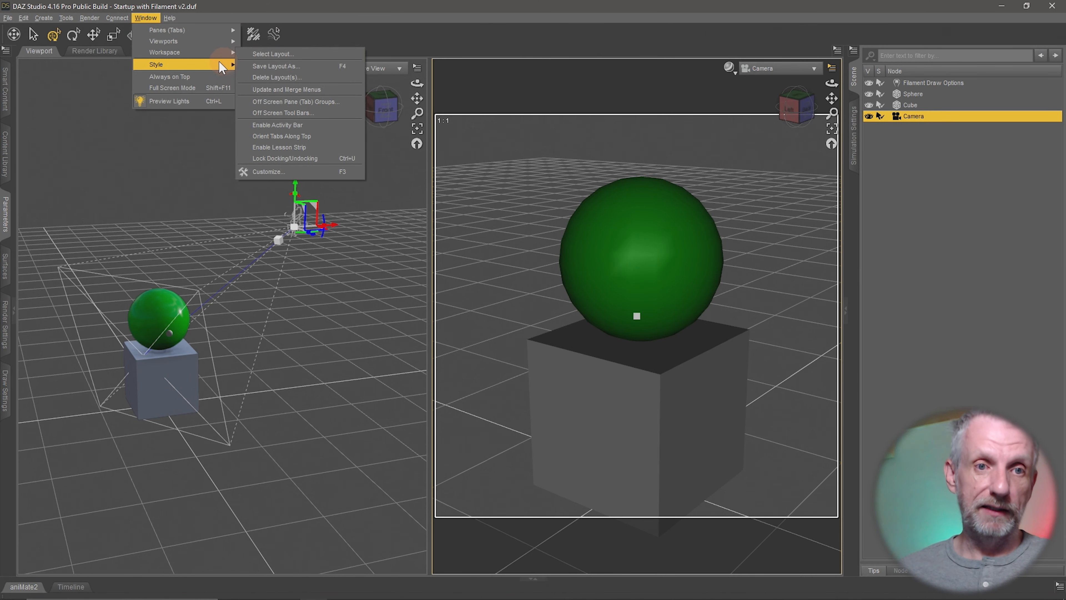
pyautogui.moveTo(232, 41)
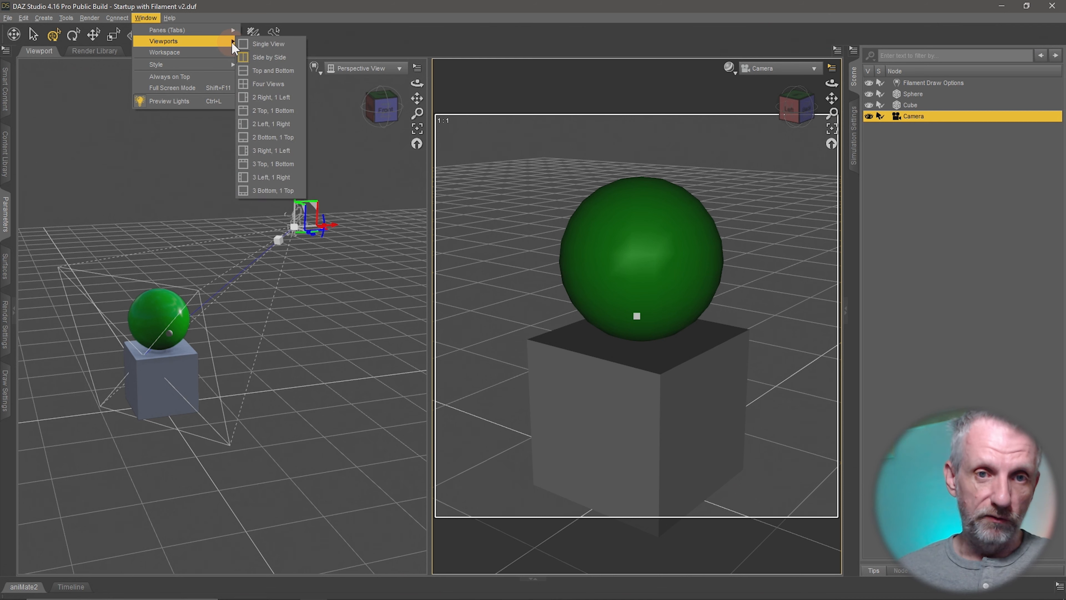
pyautogui.click(296, 82)
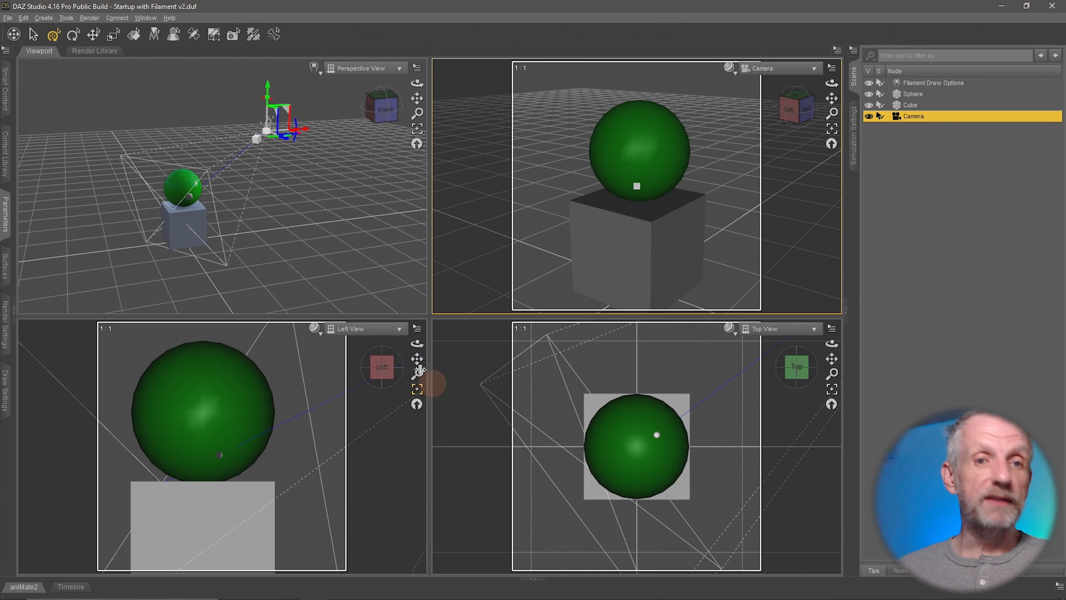
pyautogui.keyDown('alt'); pyautogui.moveTo(319, 200); pyautogui.dragTo(359, 205); pyautogui.keyUp('alt')
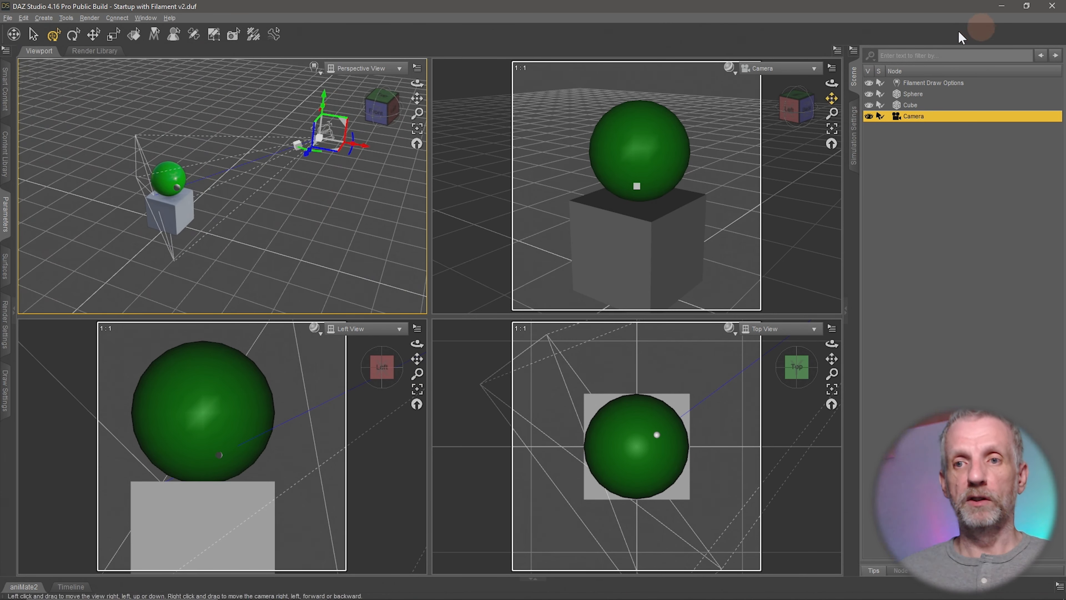
# Set the Camera, Top and Left viewports to Perspective View, and orbit the first viewport to compare how all four respond
pyautogui.click(788, 72)
pyautogui.click(784, 79)
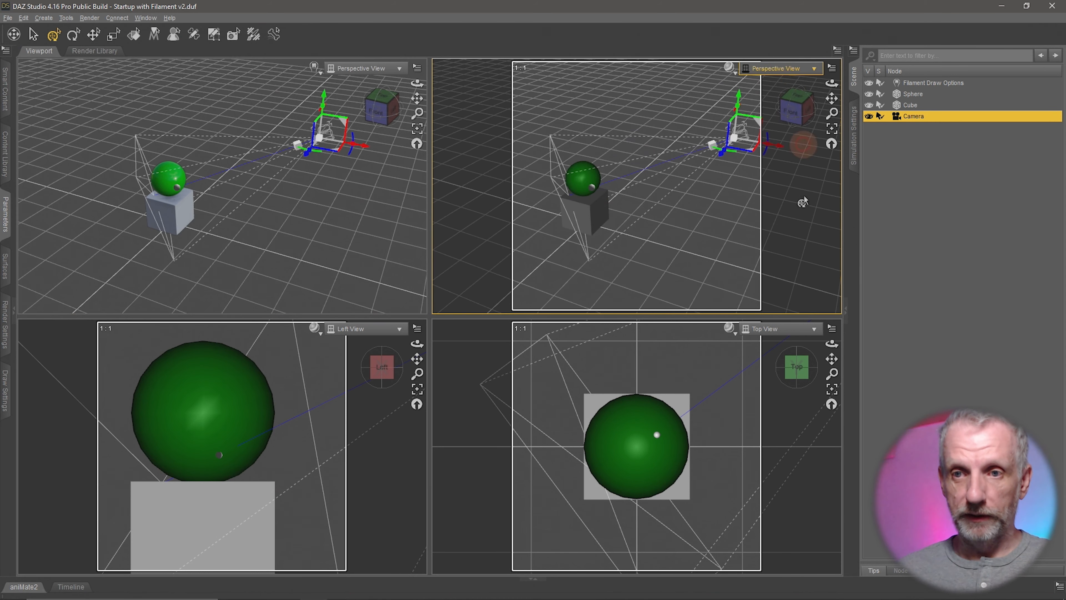
pyautogui.click(788, 329)
pyautogui.click(784, 339)
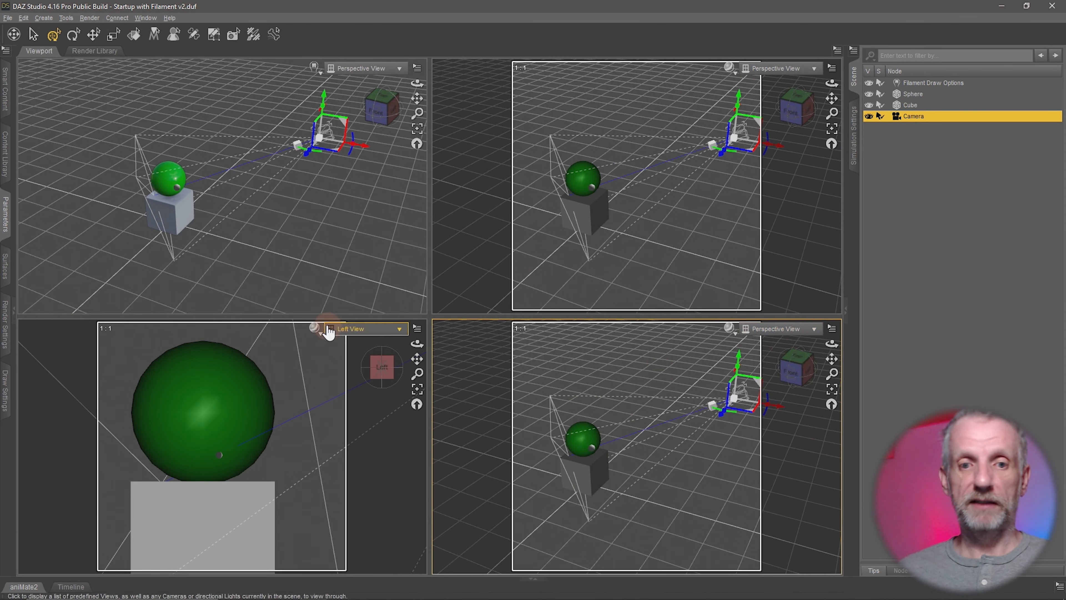
pyautogui.click(361, 329)
pyautogui.click(353, 339)
pyautogui.moveTo(324, 209)
pyautogui.mouseDown(button='middle')
pyautogui.moveTo(312, 207)
pyautogui.moveTo(357, 207)
pyautogui.moveTo(286, 213)
pyautogui.moveTo(323, 209)
pyautogui.moveTo(288, 210)
pyautogui.moveTo(321, 196)
pyautogui.moveTo(327, 205)
pyautogui.mouseUp(button='middle')
# Set the upper-right viewport to Left View, the lower-left to Top View and the lower-right to Front View
pyautogui.click(805, 69)
pyautogui.click(806, 69)
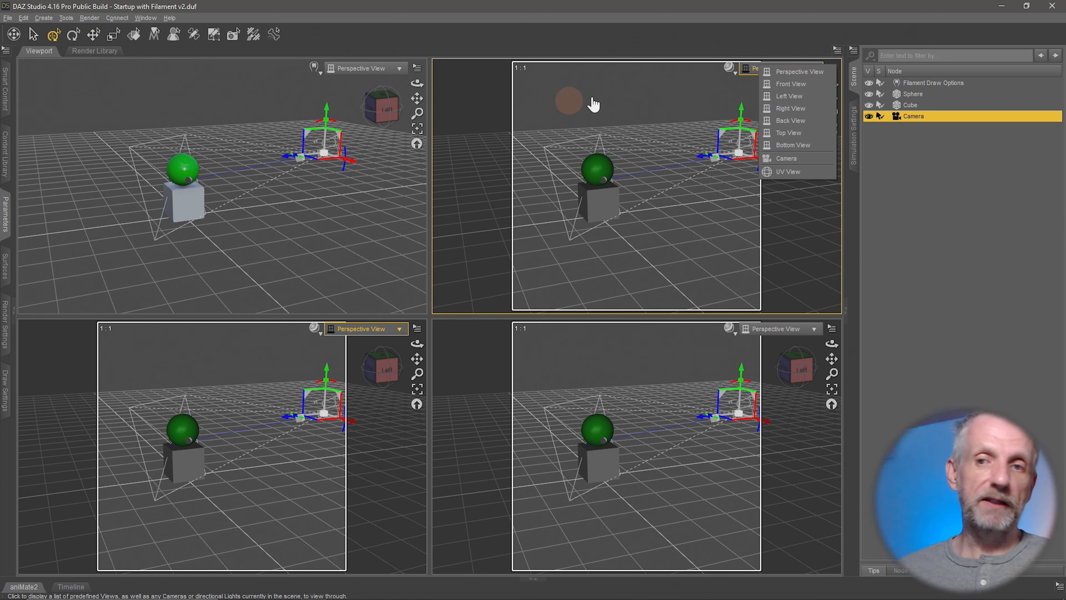
pyautogui.click(811, 96)
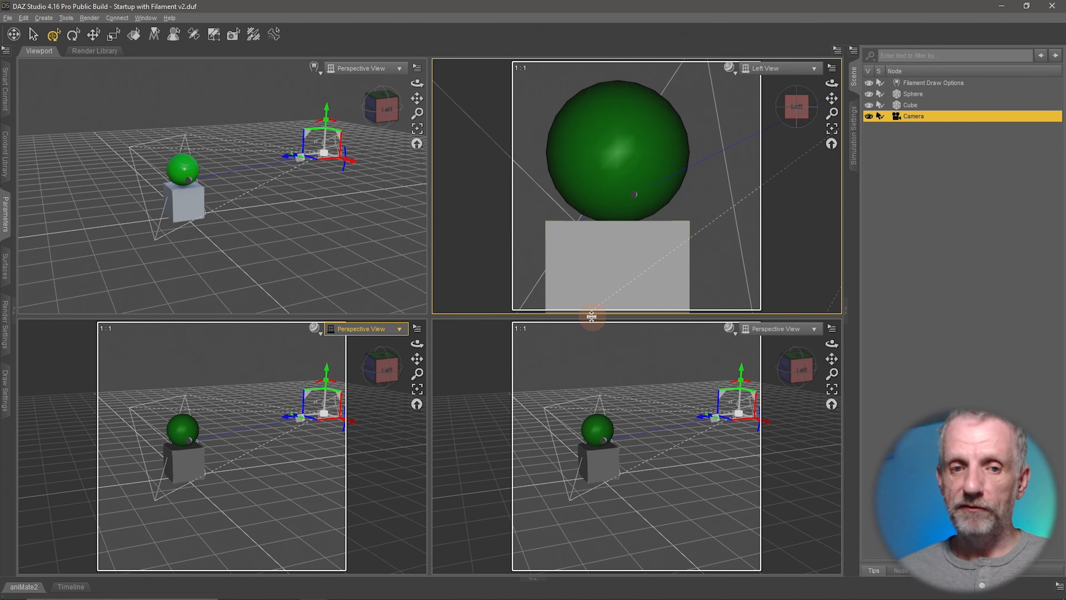
pyautogui.click(380, 329)
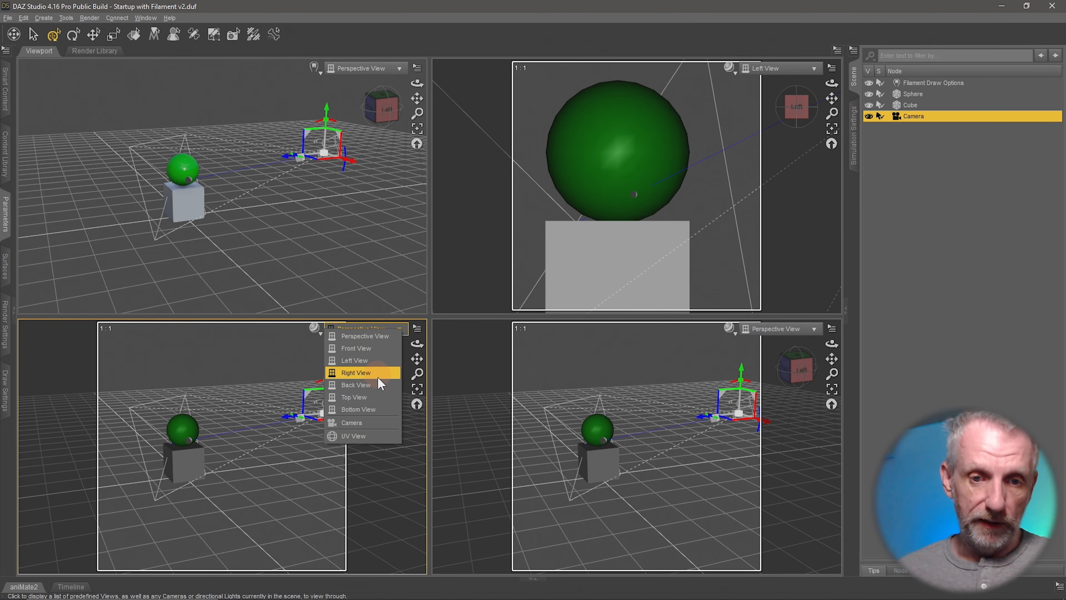
pyautogui.click(363, 397)
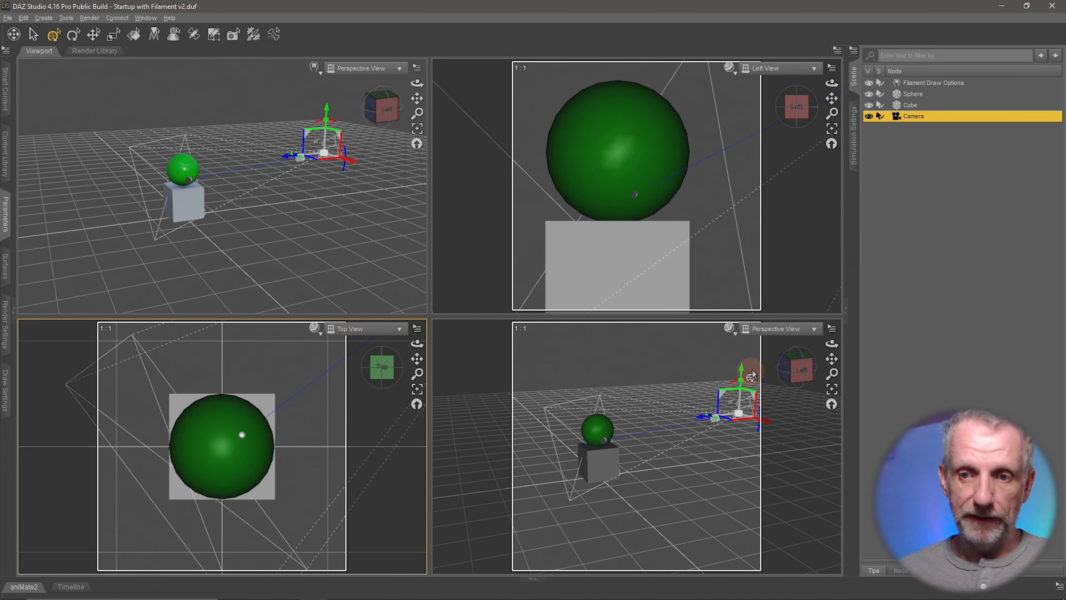
pyautogui.click(800, 329)
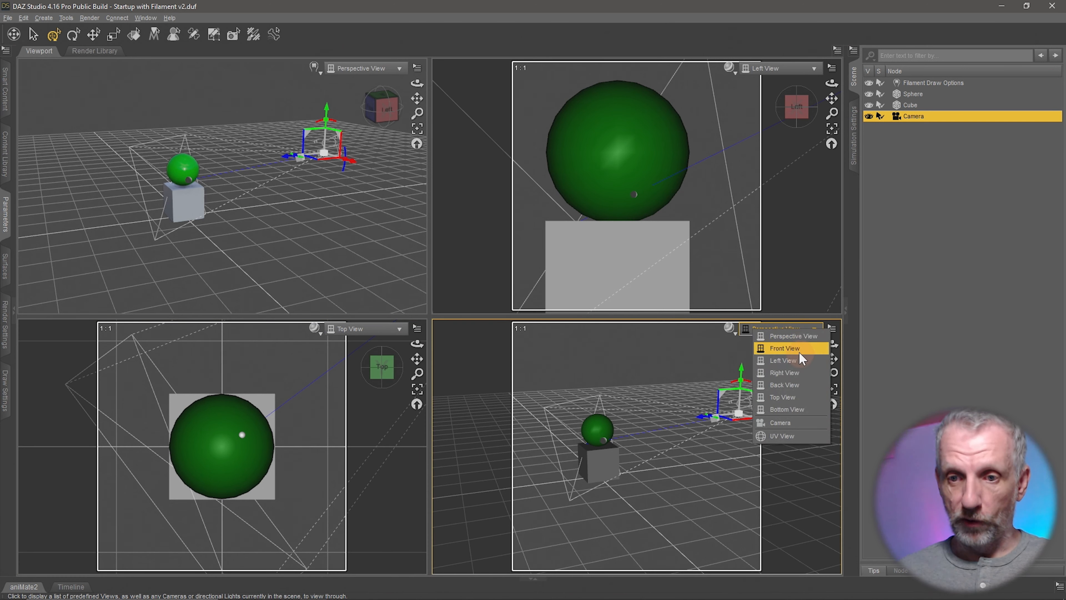
pyautogui.click(788, 348)
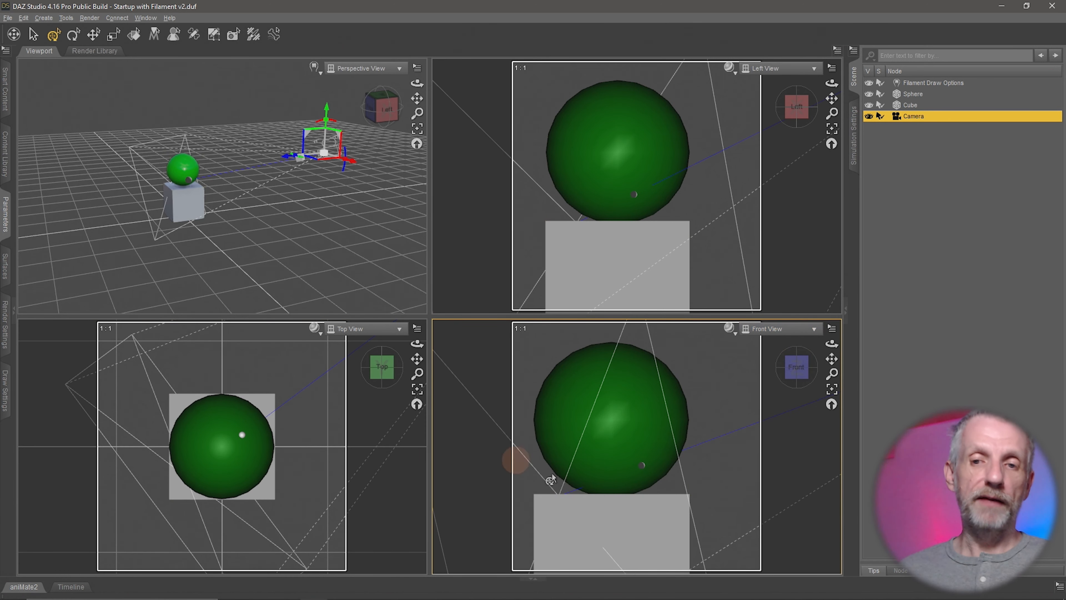
# Move the sphere diagonally in the horizontal plane using the Top View, so it sits off-centre over the cube's back-left corner
pyautogui.click(240, 445)
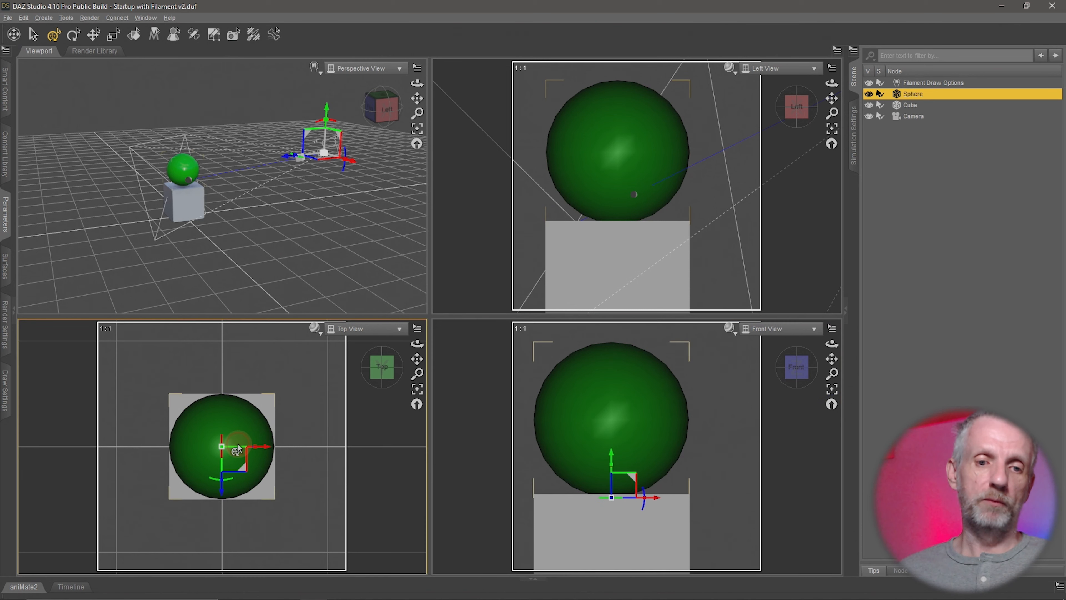
pyautogui.moveTo(243, 473); pyautogui.dragTo(208, 436)
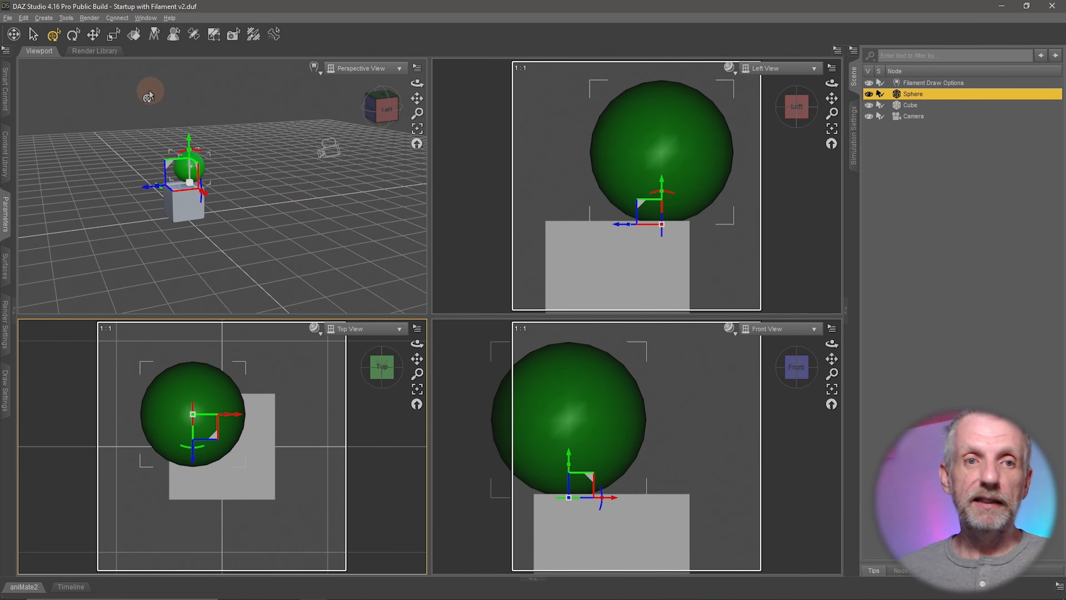
# Try the Top and Bottom viewport layout, and move the divider between the two viewports slightly downward
pyautogui.click(146, 19)
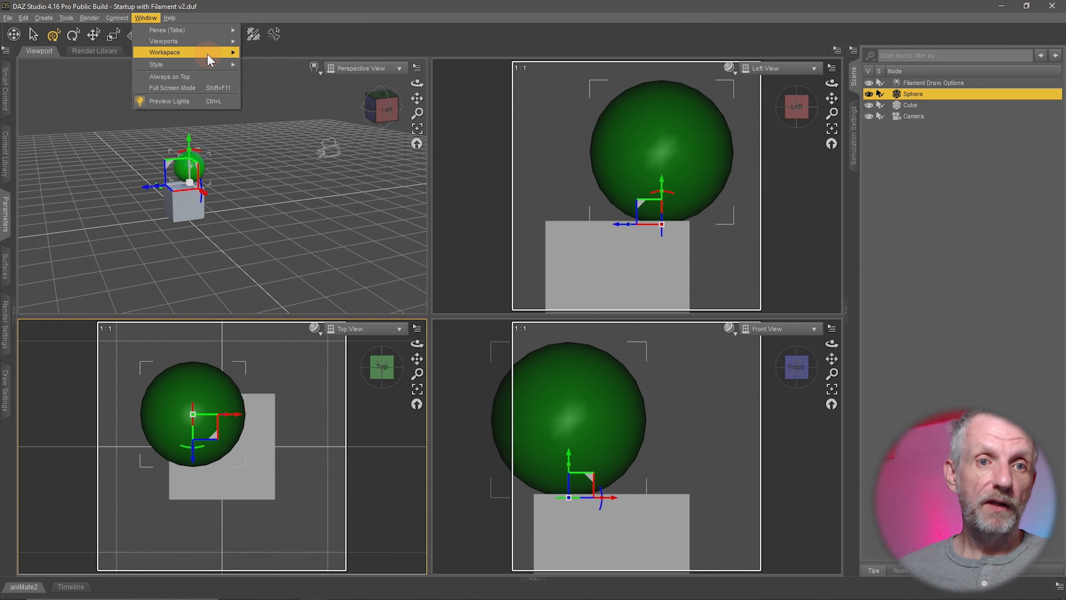
pyautogui.moveTo(218, 42)
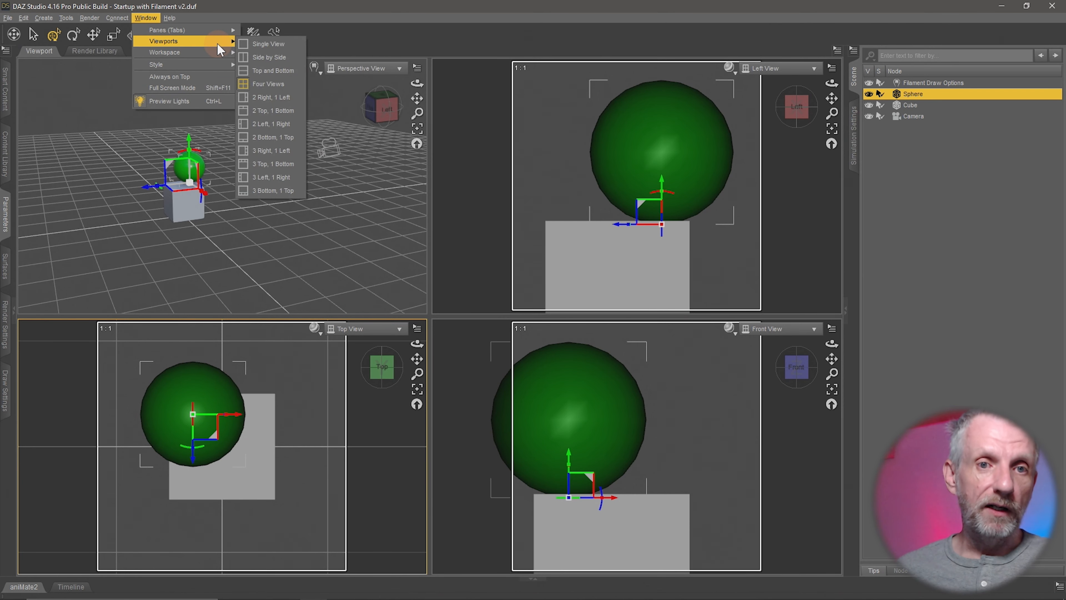
pyautogui.click(285, 70)
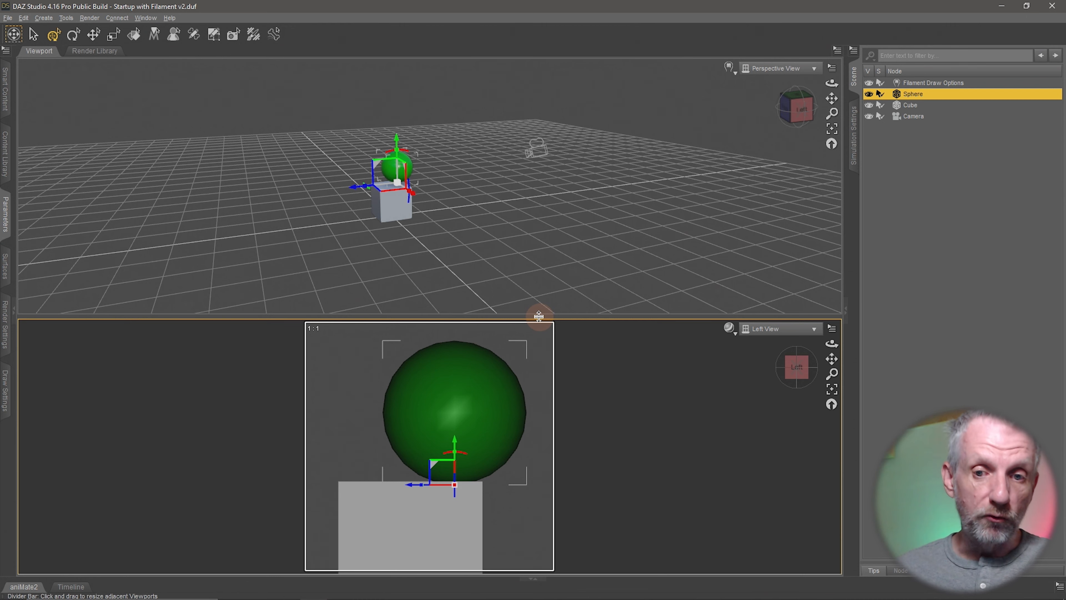
pyautogui.moveTo(539, 315)
pyautogui.mouseDown()
pyautogui.moveTo(541, 236)
pyautogui.moveTo(524, 164)
pyautogui.moveTo(551, 236)
pyautogui.moveTo(555, 482)
pyautogui.moveTo(528, 417)
pyautogui.moveTo(535, 319)
pyautogui.mouseUp()
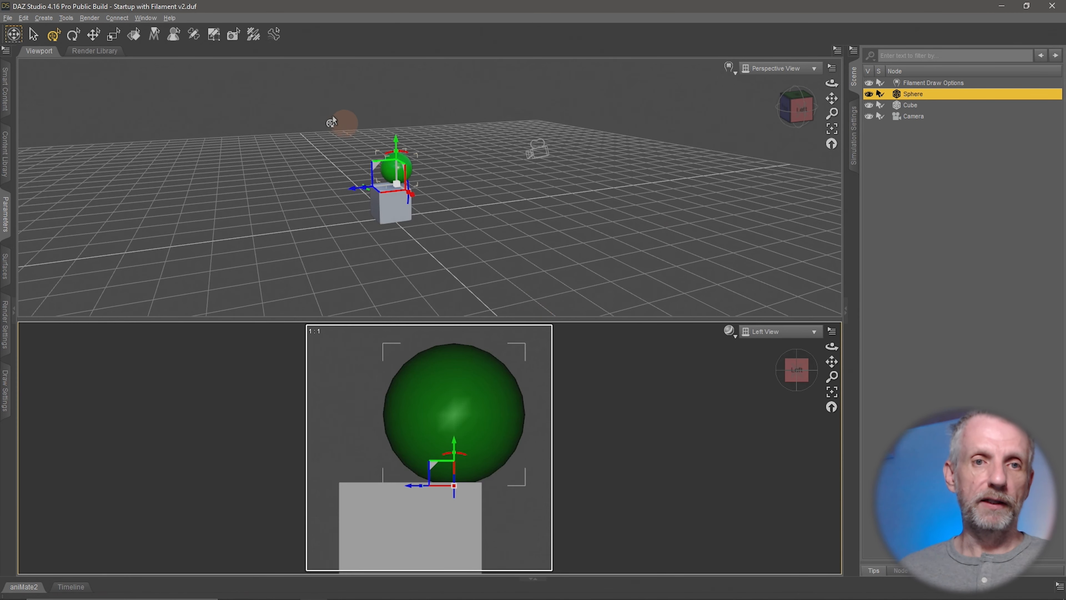
# Change the viewport layout to 3 Left, 1 Right, and resize the stacked viewports so the Left View gets taller
pyautogui.click(145, 18)
pyautogui.moveTo(181, 53)
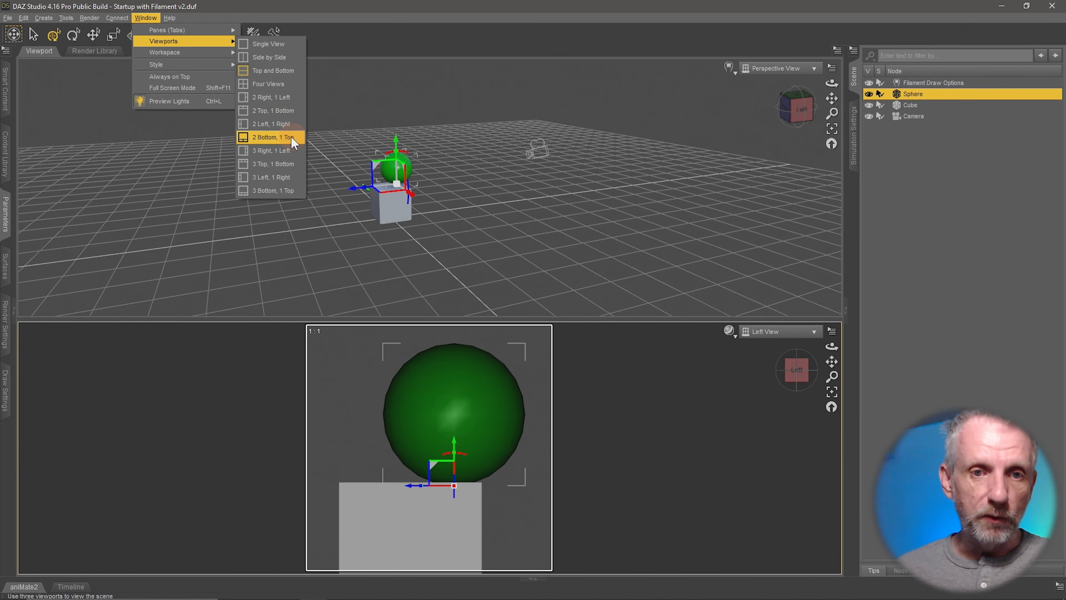
pyautogui.click(285, 176)
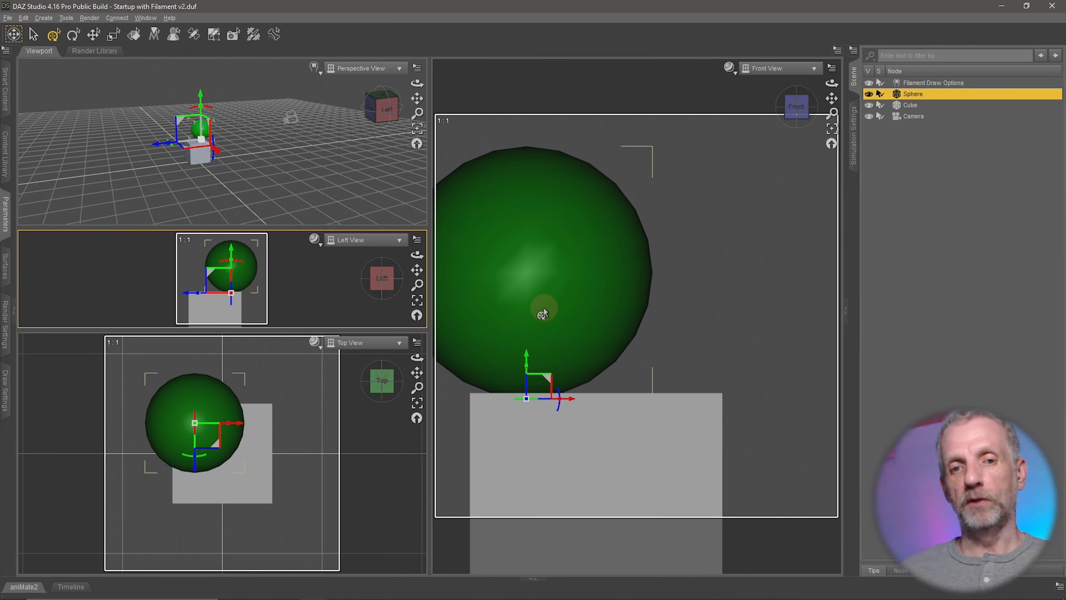
pyautogui.moveTo(309, 226); pyautogui.dragTo(297, 170)
pyautogui.moveTo(305, 331); pyautogui.dragTo(365, 385)
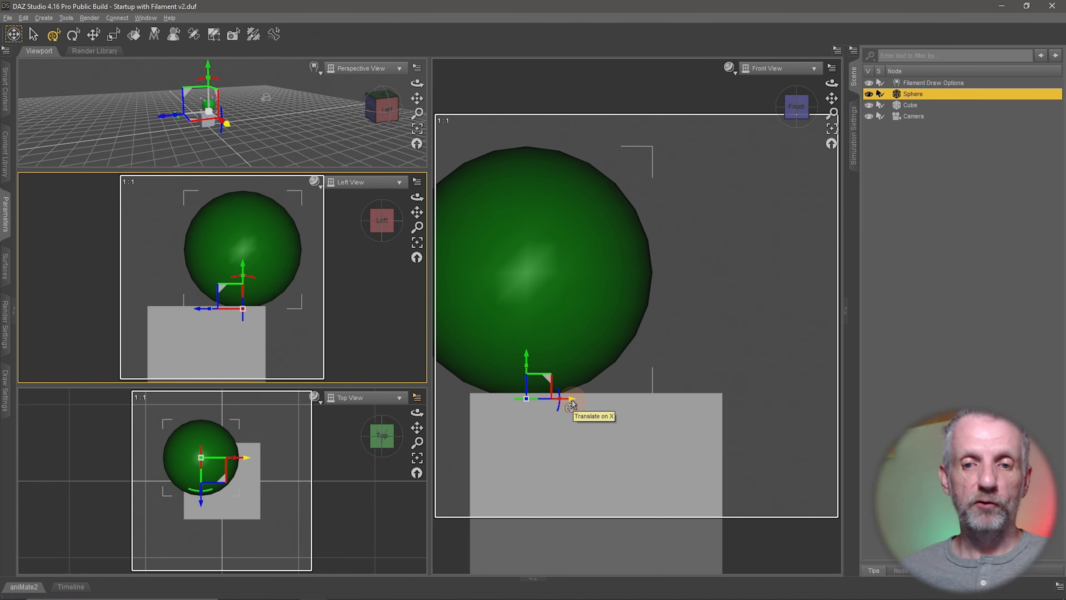
# Raise the sphere slightly, and centre it over the cube along X and Z using the Front, Left and Top views
pyautogui.moveTo(527, 357); pyautogui.dragTo(527, 352)
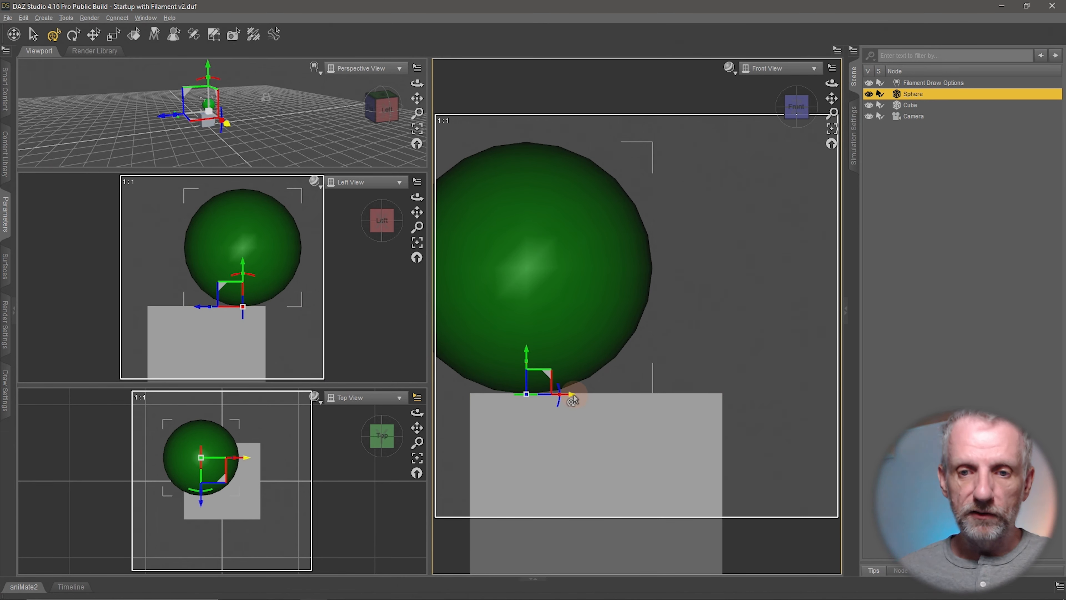
pyautogui.moveTo(574, 395); pyautogui.dragTo(643, 394)
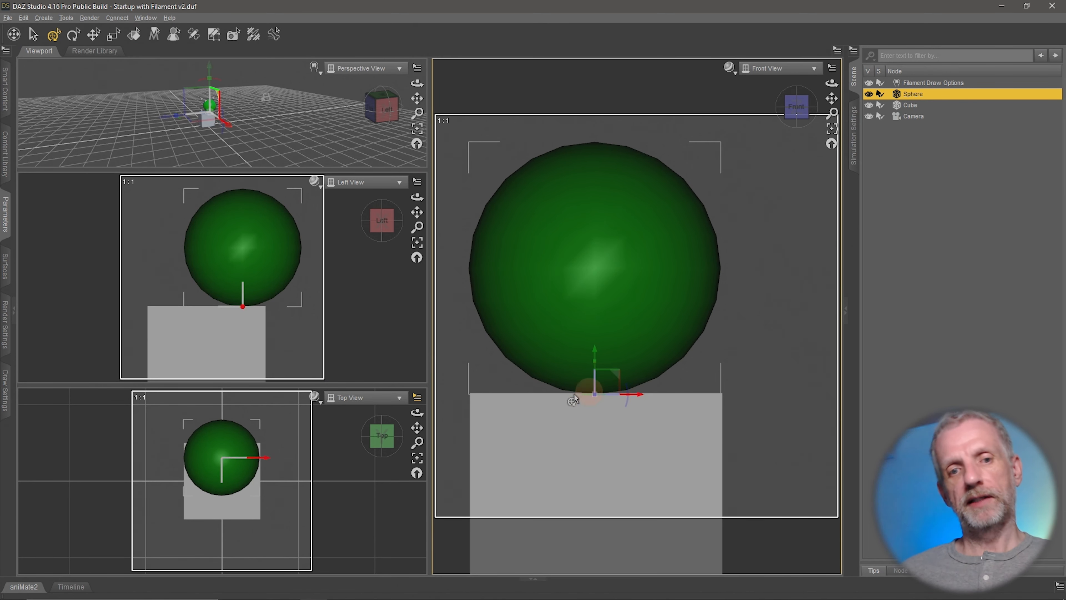
pyautogui.moveTo(198, 311); pyautogui.dragTo(167, 312)
pyautogui.moveTo(244, 501); pyautogui.dragTo(244, 504)
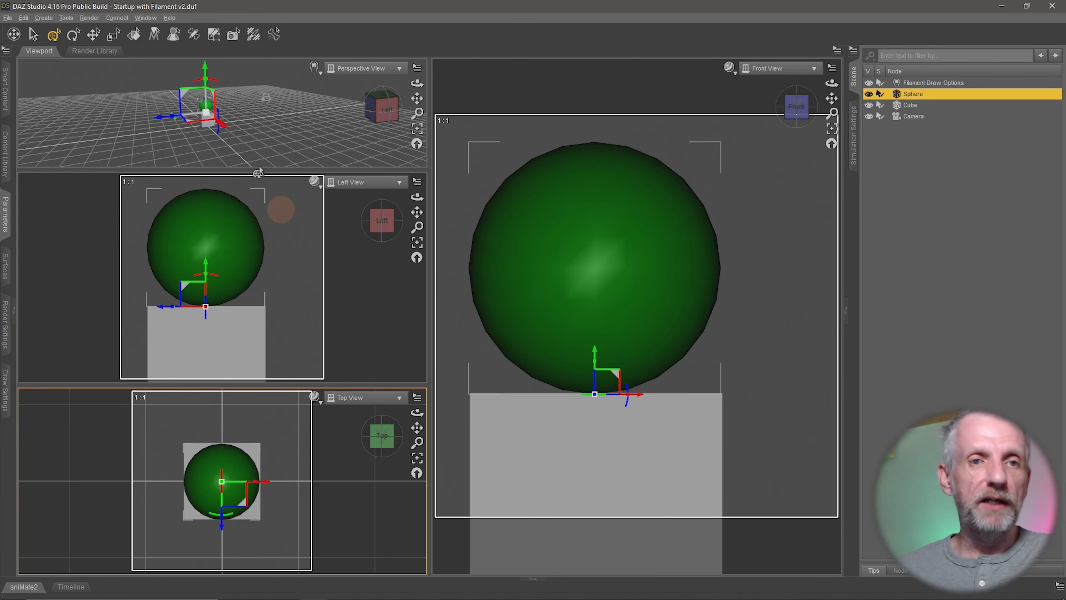
# Switch the viewport layout to Single View
pyautogui.click(146, 19)
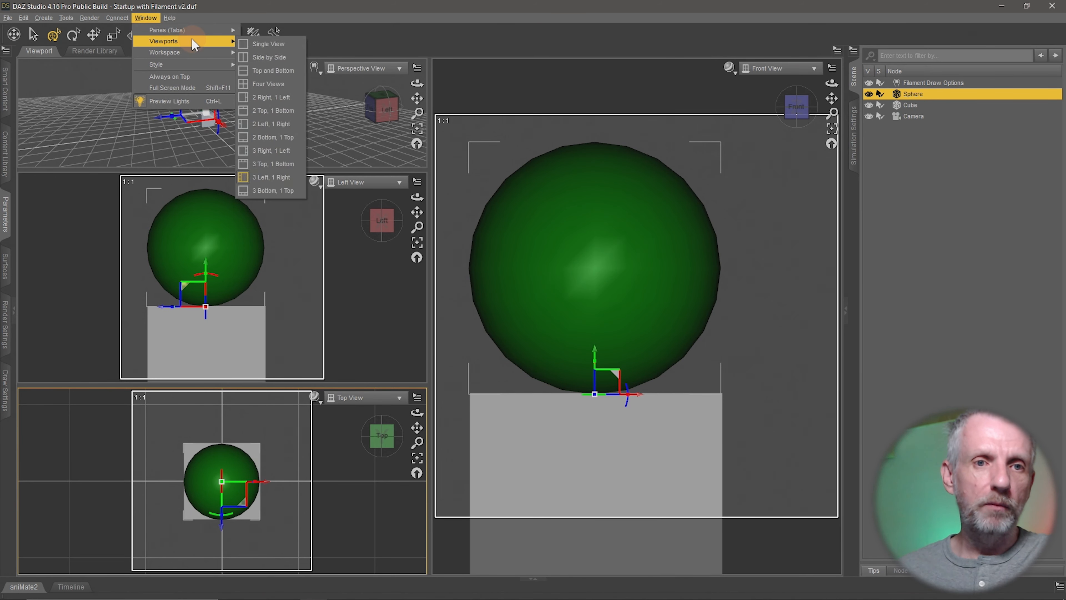
pyautogui.click(278, 37)
pyautogui.click(142, 19)
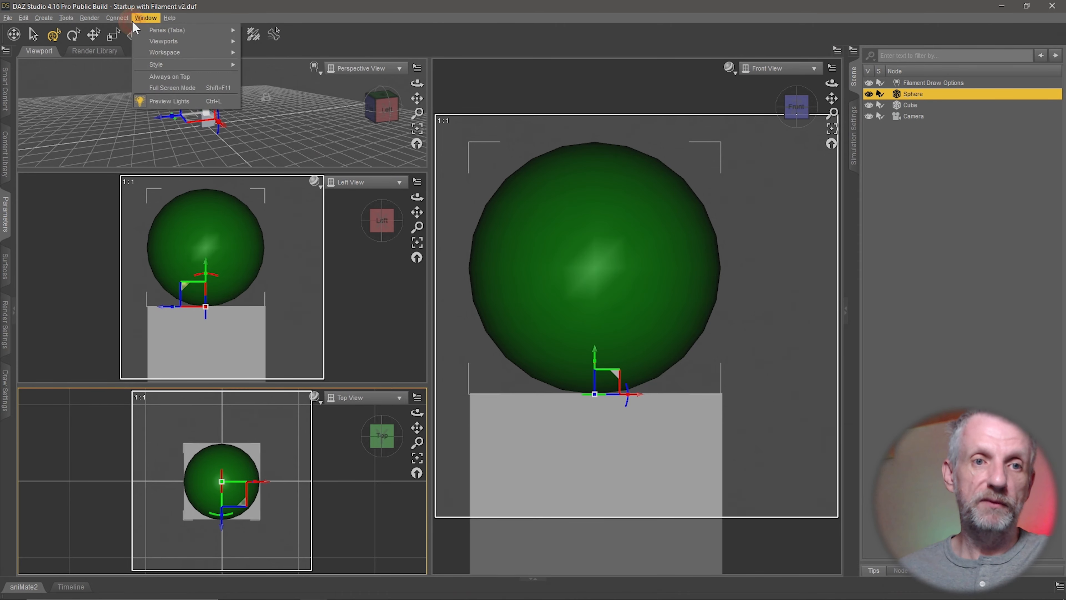
pyautogui.moveTo(190, 43)
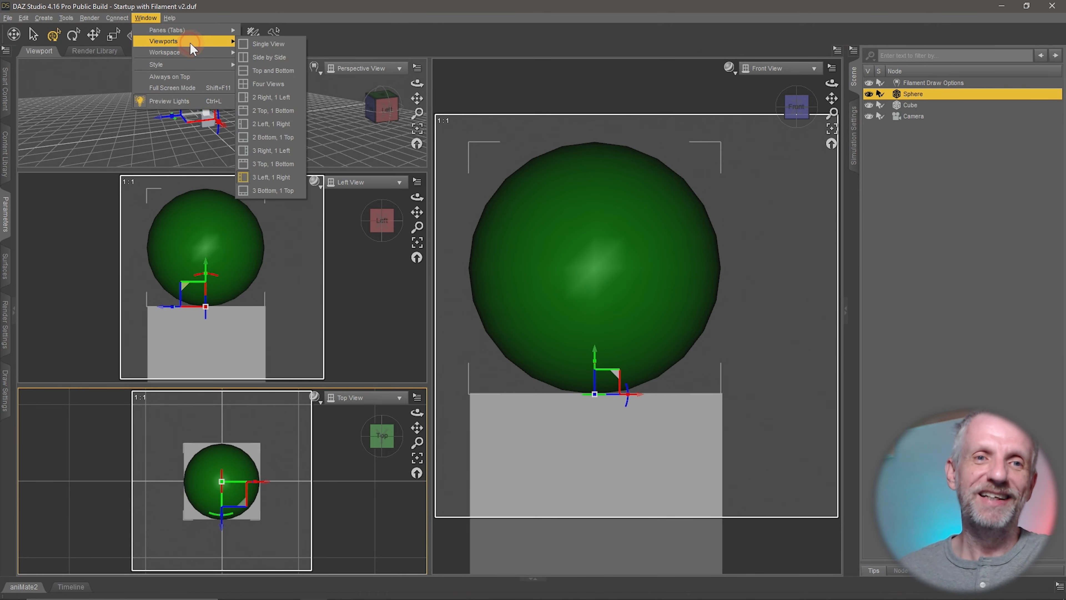
pyautogui.click(252, 48)
# Select the cube and frame it in the Perspective View, keeping the sphere above it in sight
pyautogui.moveTo(511, 381); pyautogui.dragTo(484, 392, button='middle')
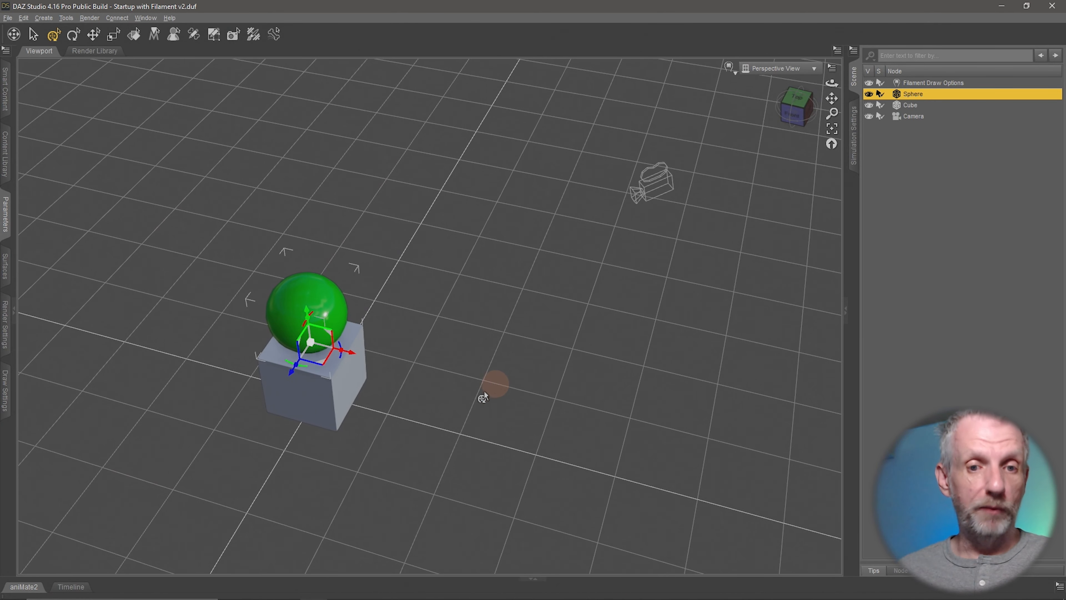
pyautogui.click(340, 389)
pyautogui.hotkey('ctrl', 'f')
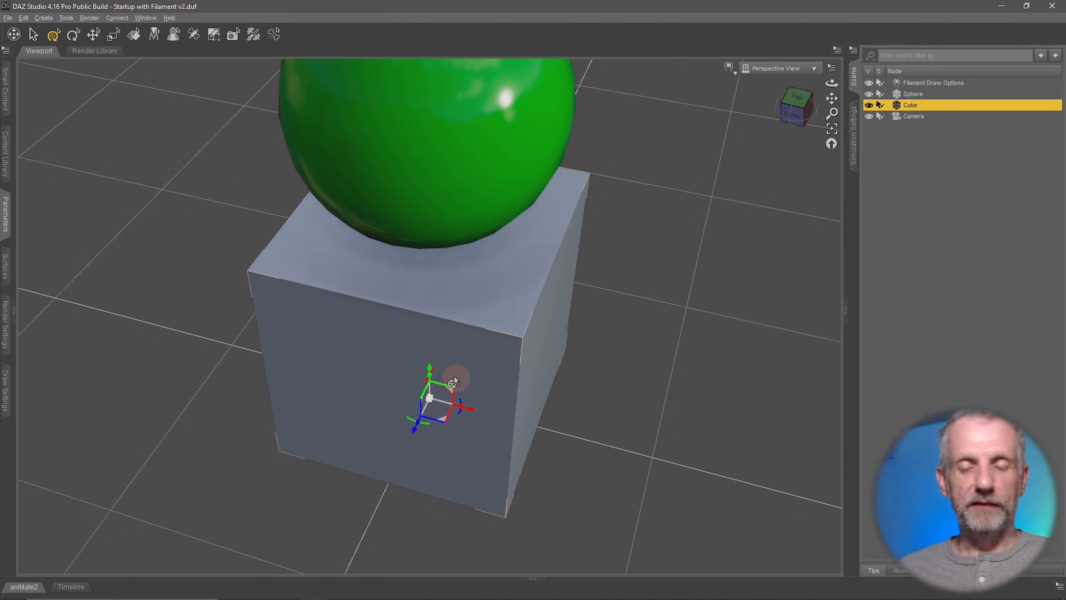
pyautogui.moveTo(455, 378); pyautogui.dragTo(452, 373, button='middle')
pyautogui.scroll(-5, 453, 373)
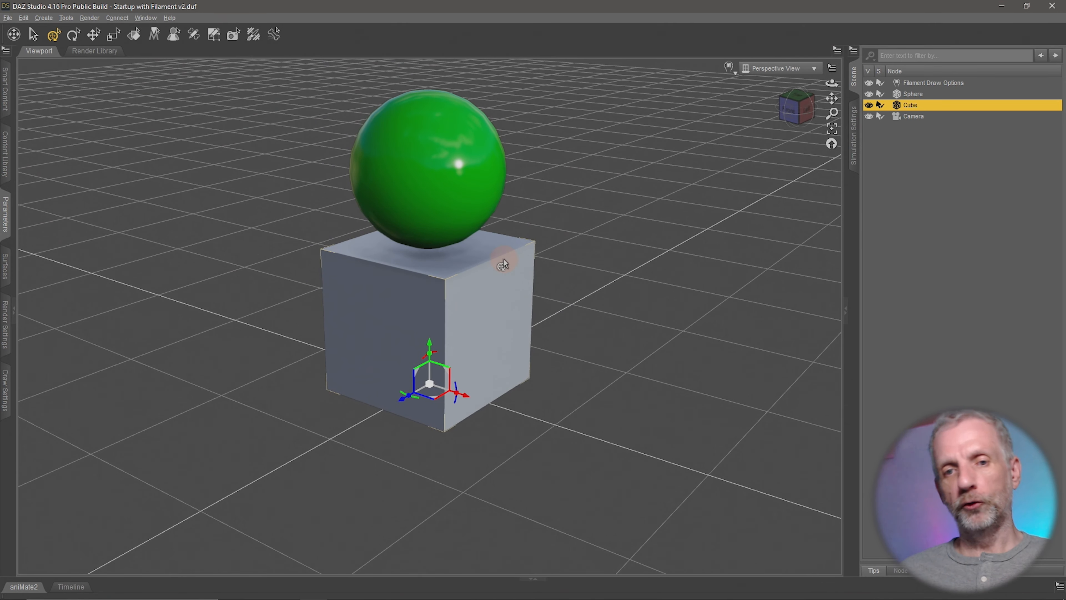
# Set the cube's Base Color in its surface settings to teal, 0.00, 0.22, 0.22
pyautogui.click(5, 269)
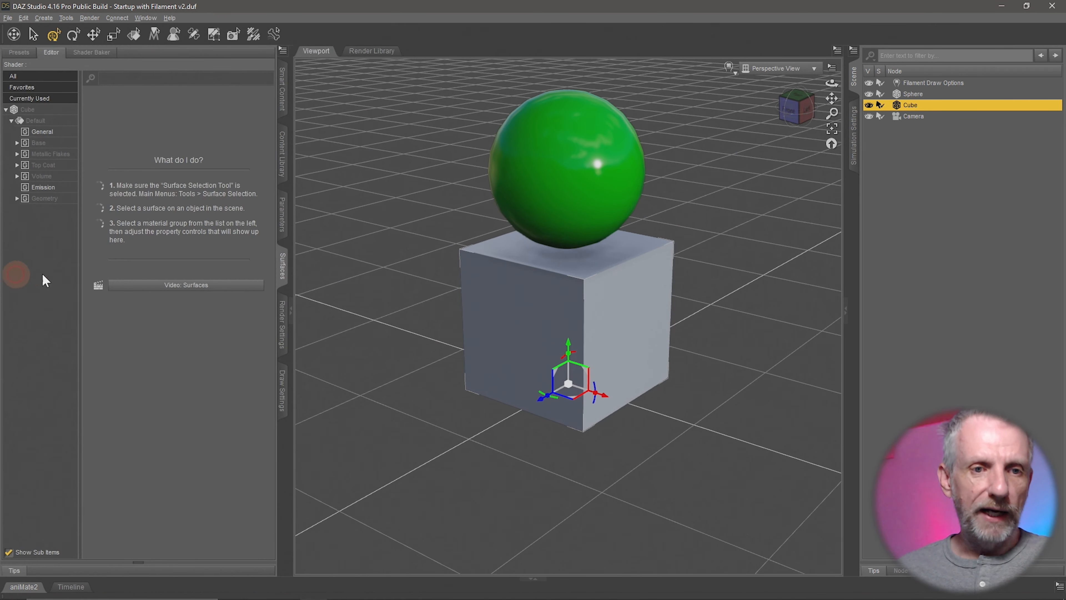
pyautogui.click(63, 142)
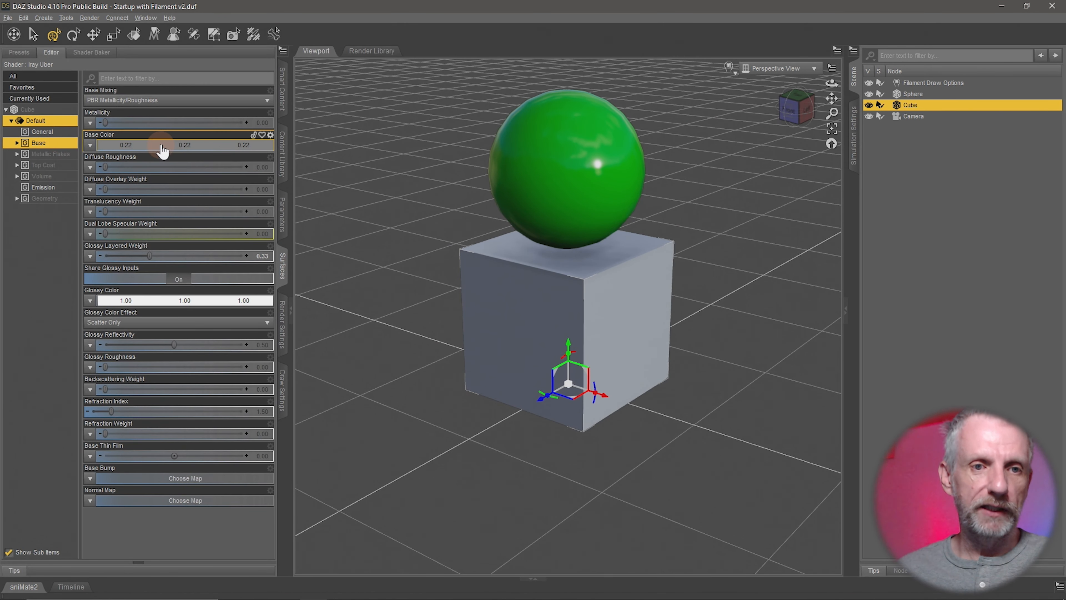
pyautogui.click(157, 144)
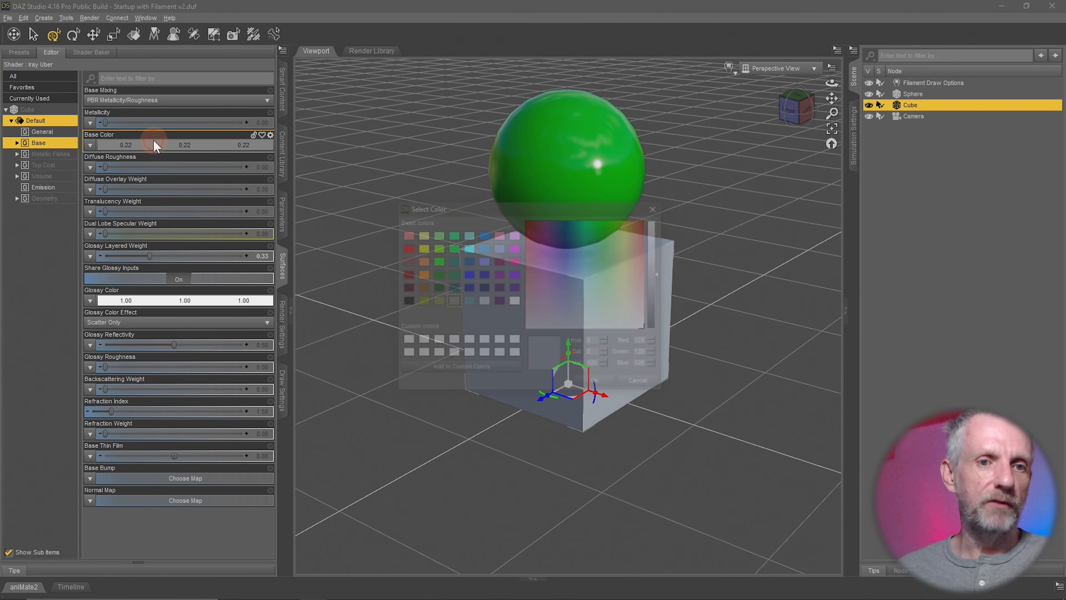
pyautogui.click(452, 262)
pyautogui.click(598, 386)
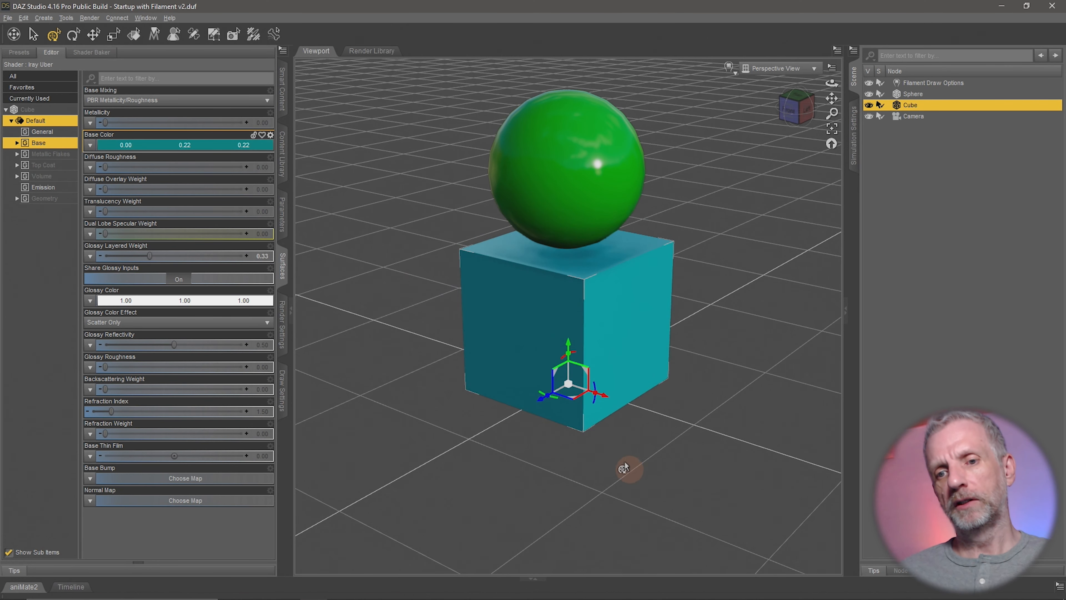
# Hide the sphere in the scene so only the cube shows, and get a close elevated view of the cube
pyautogui.keyDown('alt'); pyautogui.moveTo(668, 418); pyautogui.dragTo(617, 433); pyautogui.keyUp('alt')
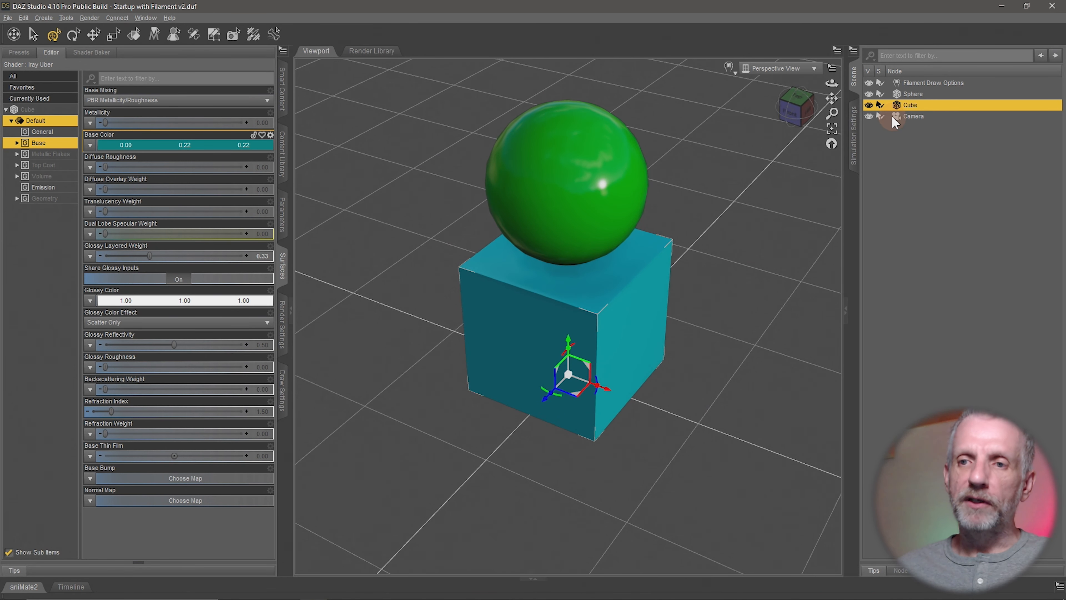
pyautogui.click(869, 94)
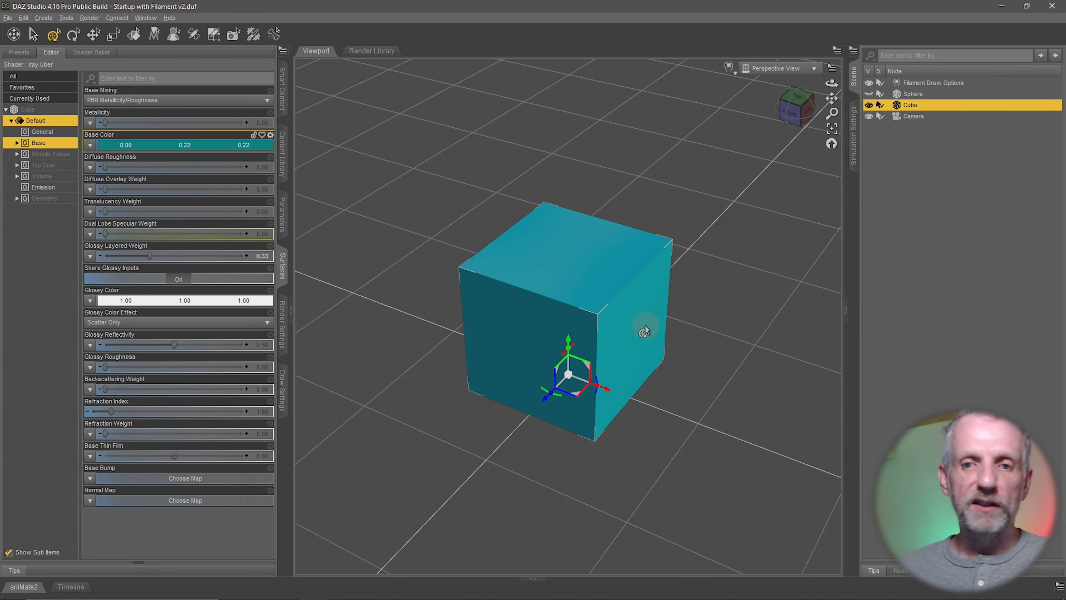
pyautogui.scroll(2, 658, 331)
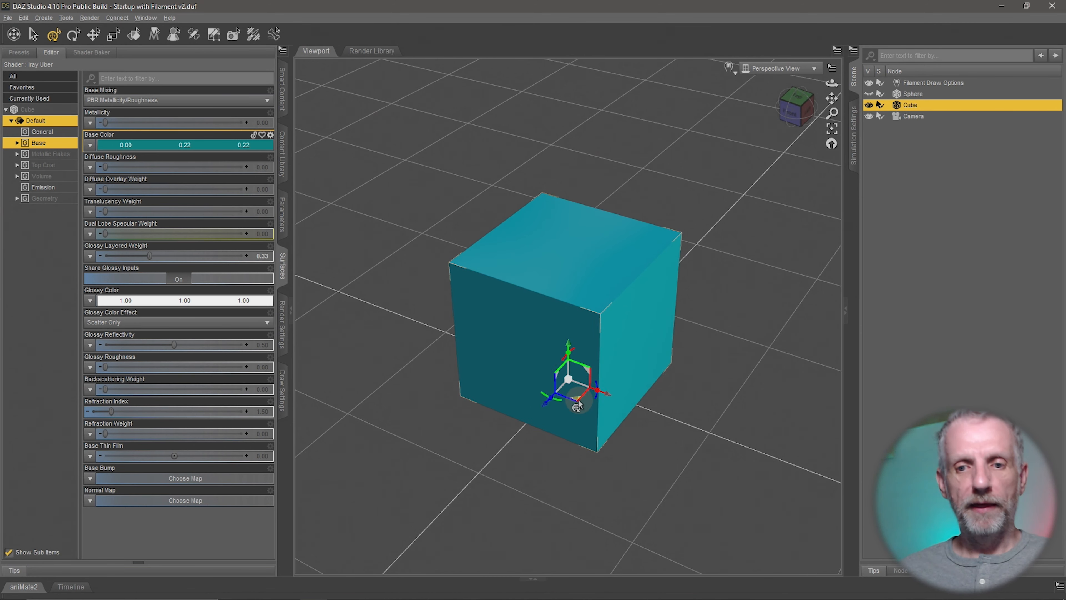
# Move the cube across the ground plane to about X -32 and Z -65 with its translation parameters open, and reset both to 0
pyautogui.moveTo(578, 401); pyautogui.dragTo(543, 399)
pyautogui.click(279, 225)
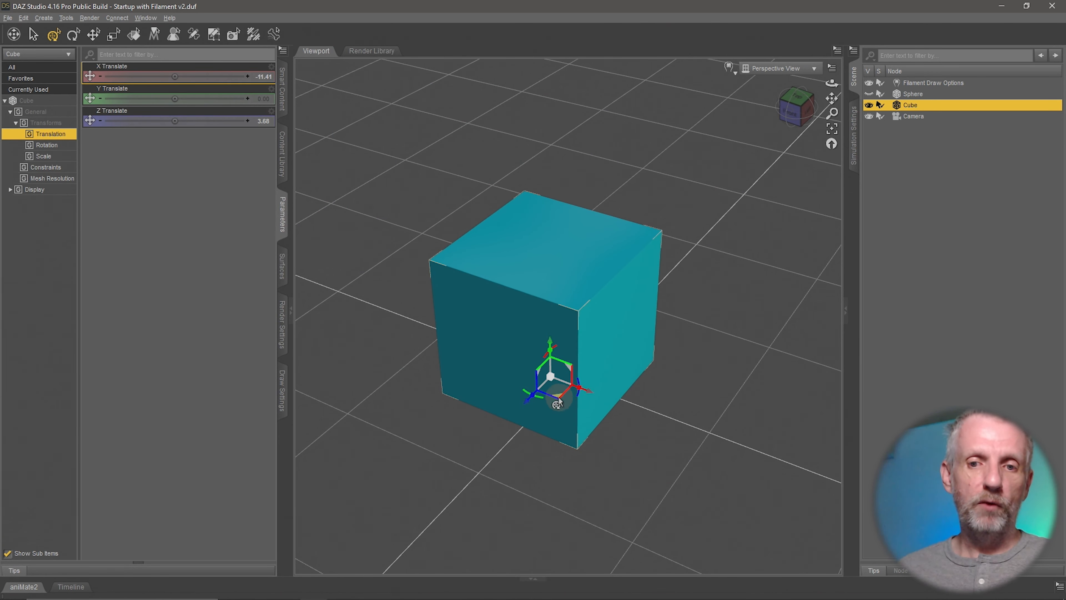
pyautogui.moveTo(558, 401); pyautogui.dragTo(576, 318)
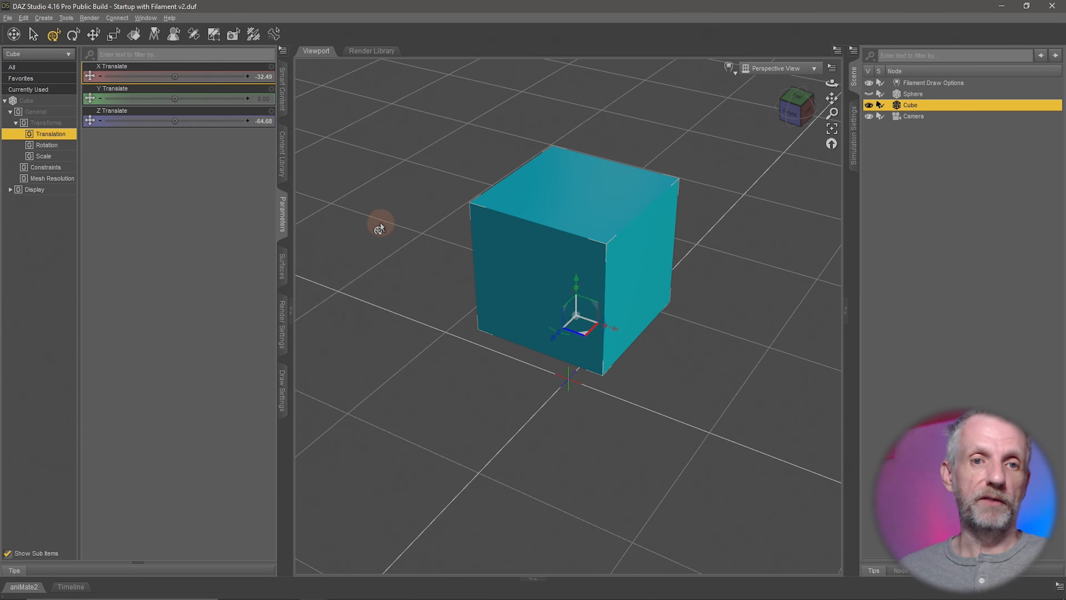
pyautogui.click(211, 78)
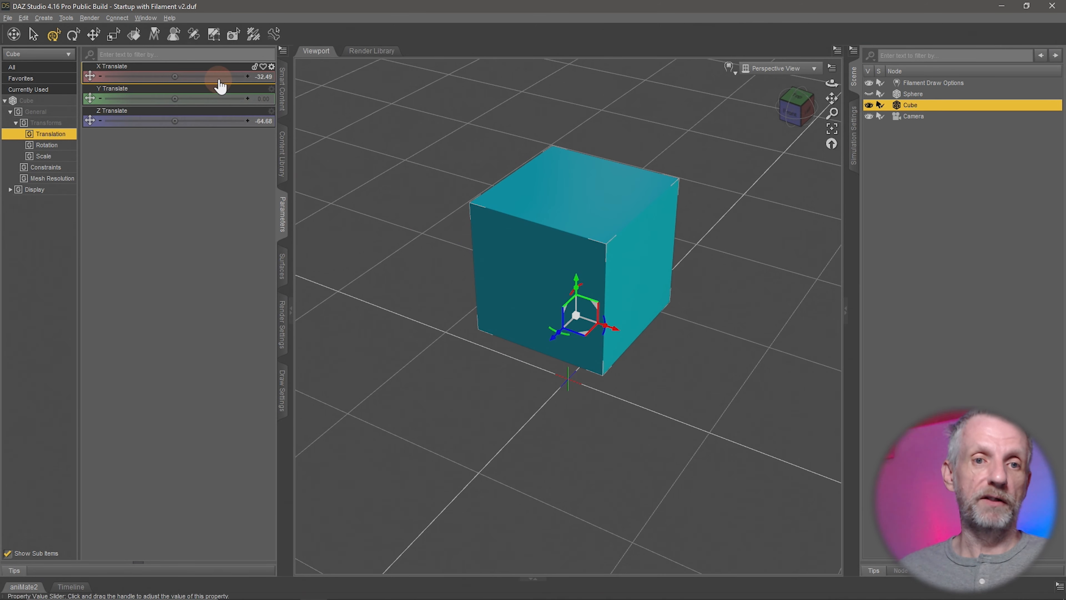
pyautogui.click(210, 121)
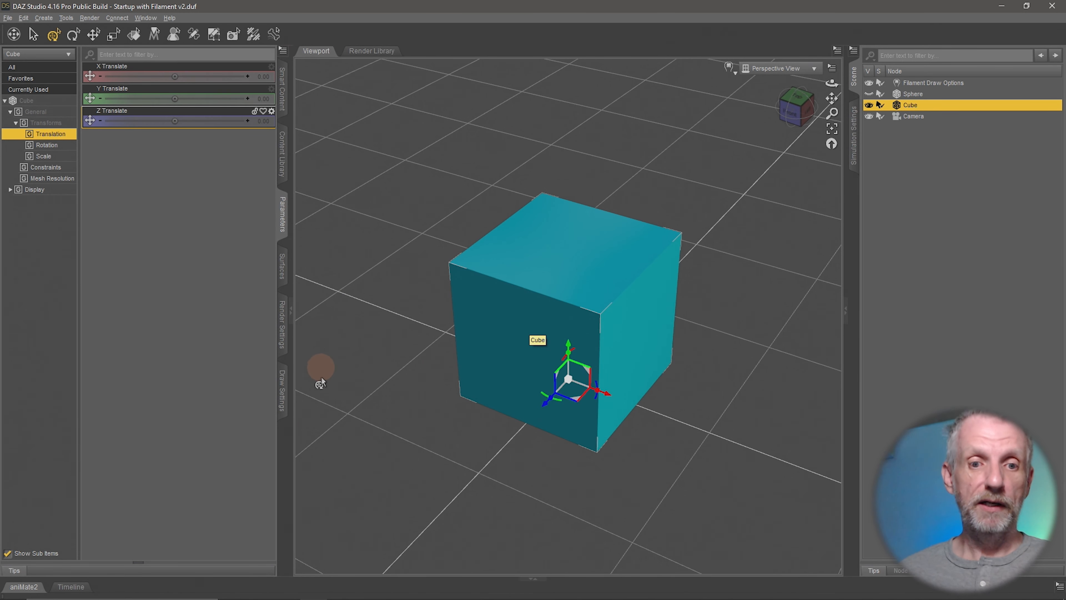
# Add the Tool Settings pane to the pane group that holds Parameters, and check the full list of available panes
pyautogui.rightClick(284, 432)
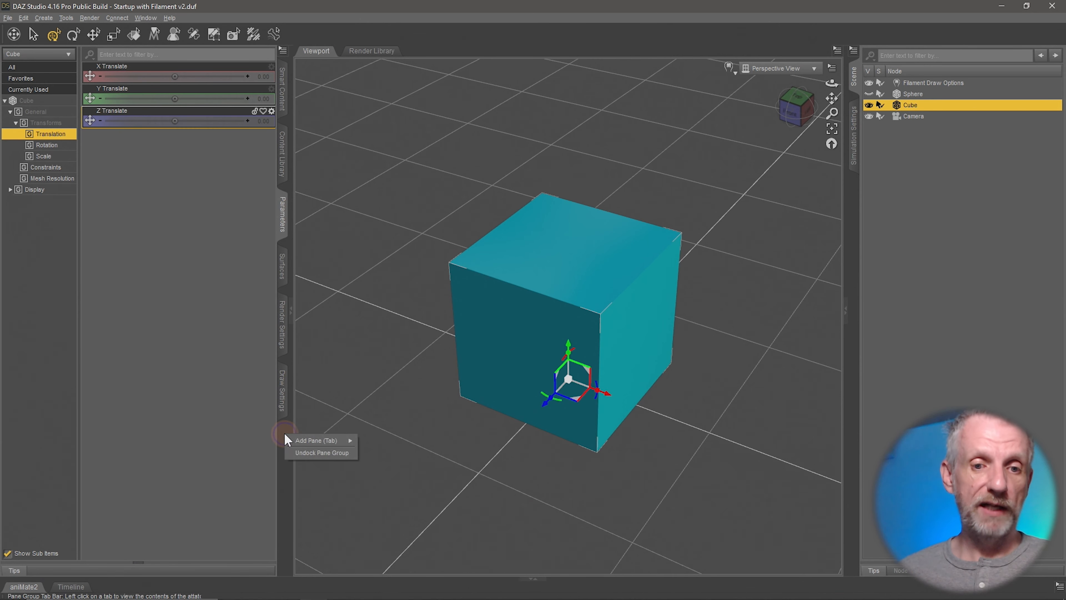
pyautogui.moveTo(322, 439)
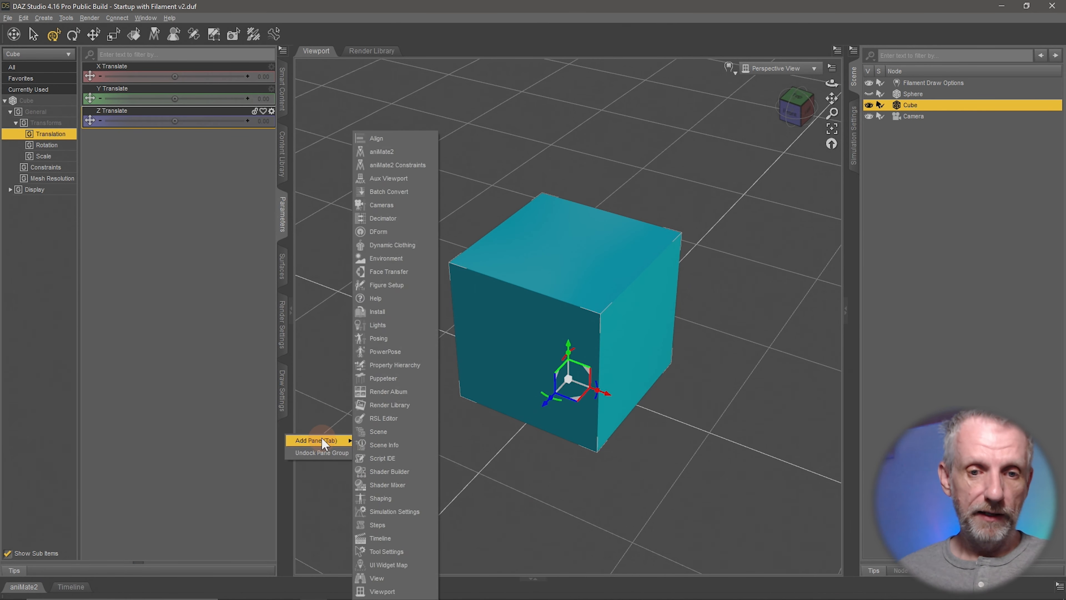
pyautogui.click(406, 552)
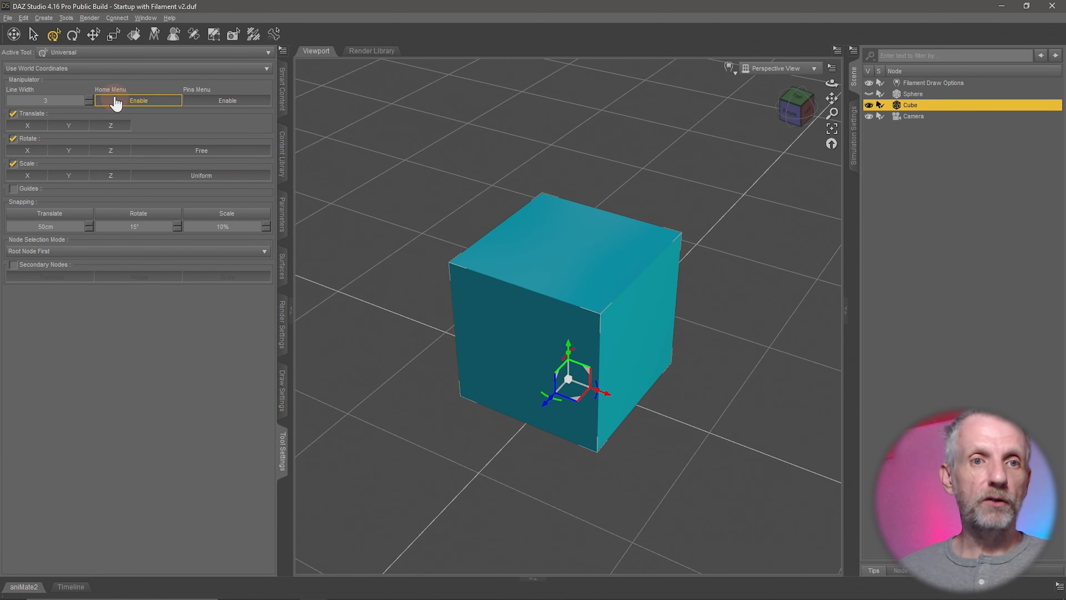
pyautogui.click(146, 18)
pyautogui.moveTo(205, 36)
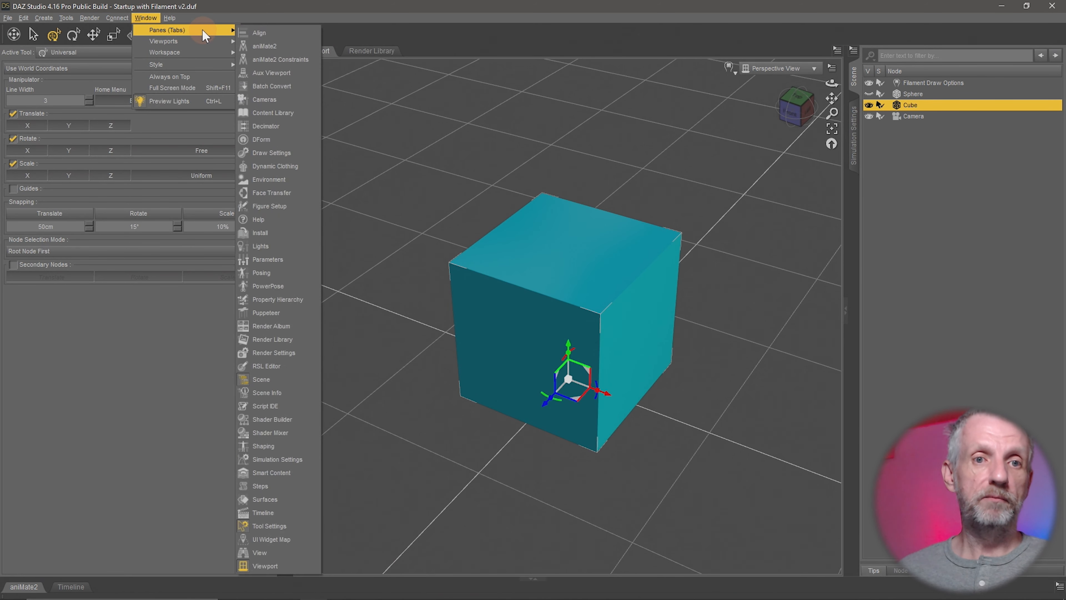
pyautogui.click(212, 439)
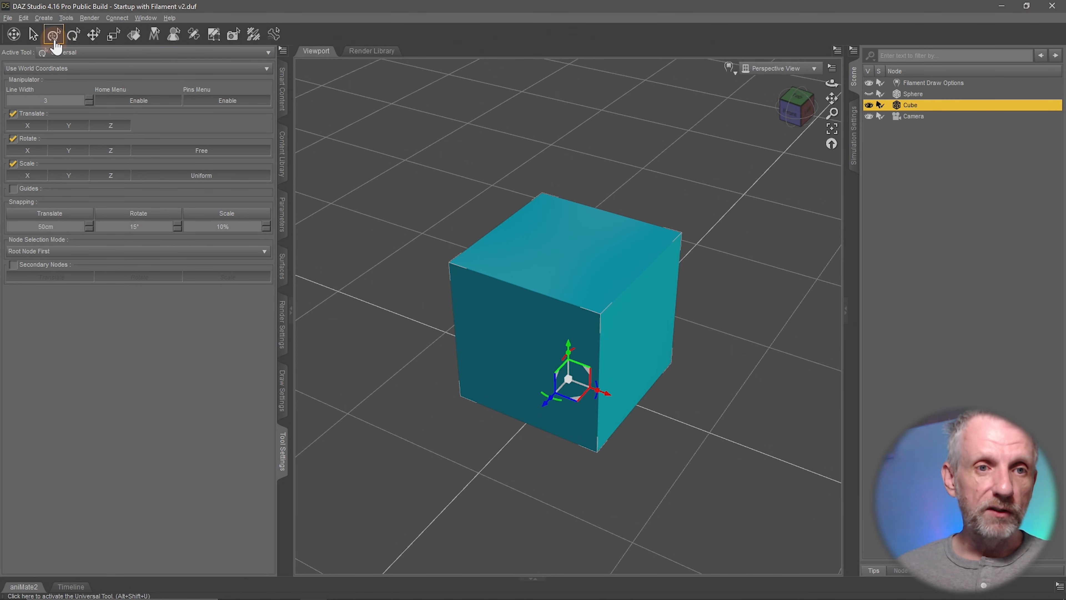
# Compare the tool settings of the Rotate, Translate and Scale tools, and return to the Universal tool
pyautogui.click(83, 41)
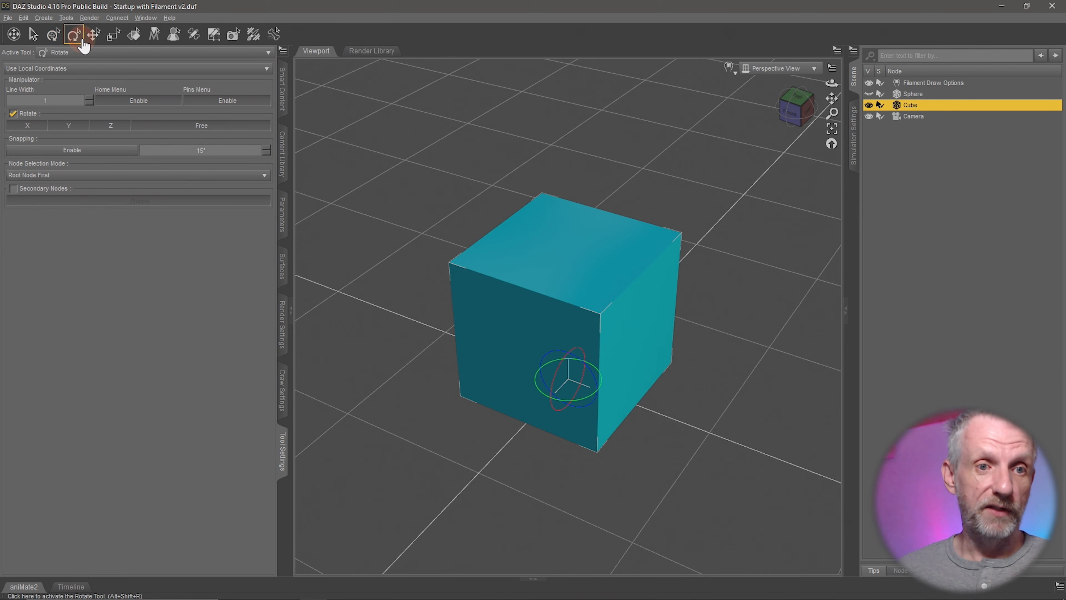
pyautogui.click(93, 37)
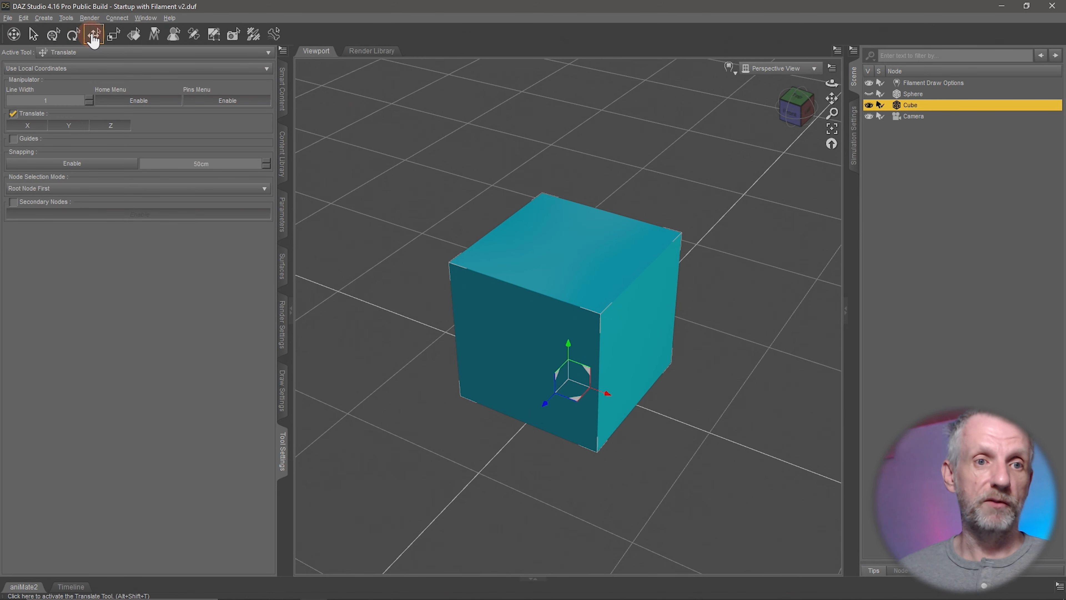
pyautogui.click(111, 39)
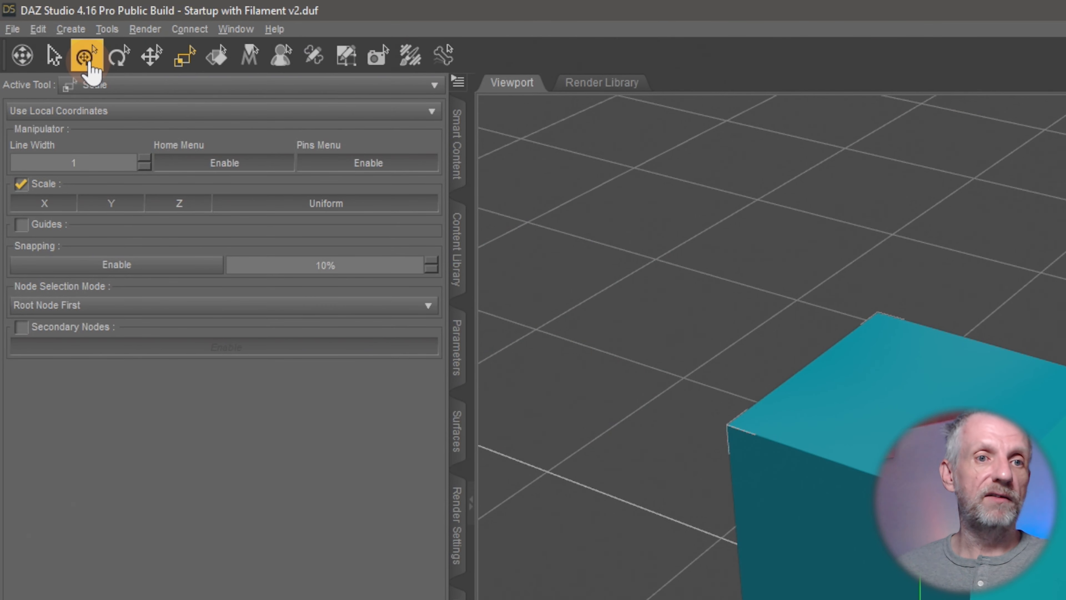
pyautogui.click(90, 63)
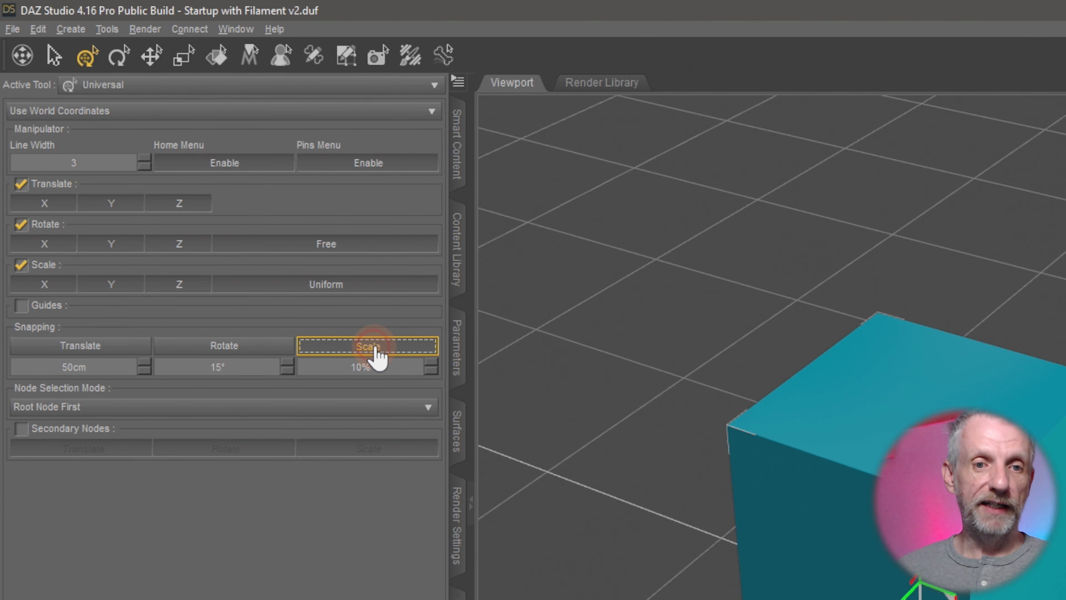
# Try scaling the cube uniformly to 150% and 140% with 10% scale snapping on, and undo both scale changes
pyautogui.click(345, 368)
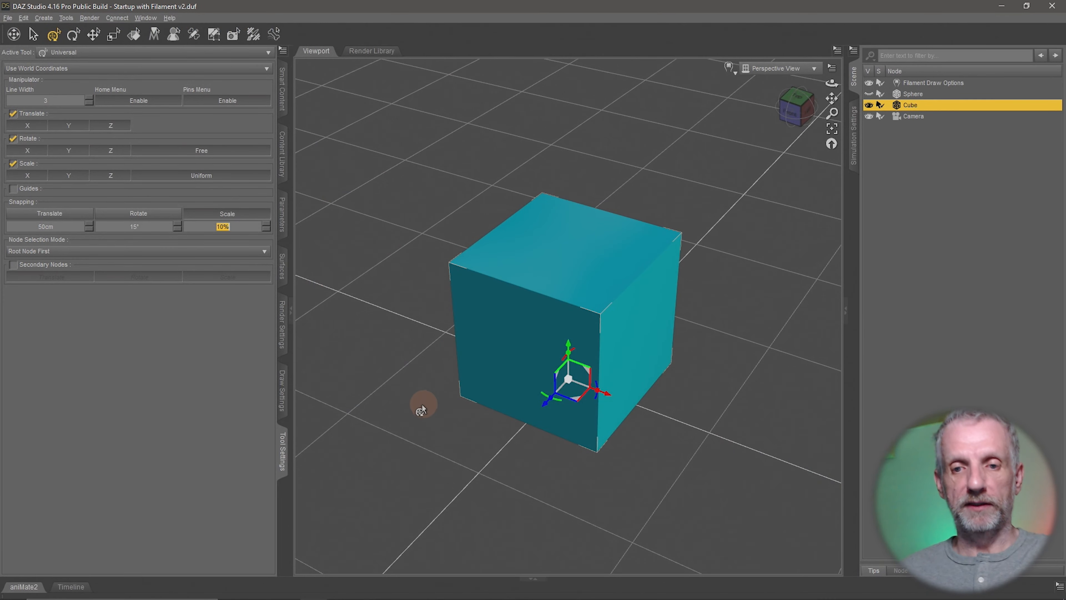
pyautogui.moveTo(413, 406); pyautogui.dragTo(420, 402, button='middle')
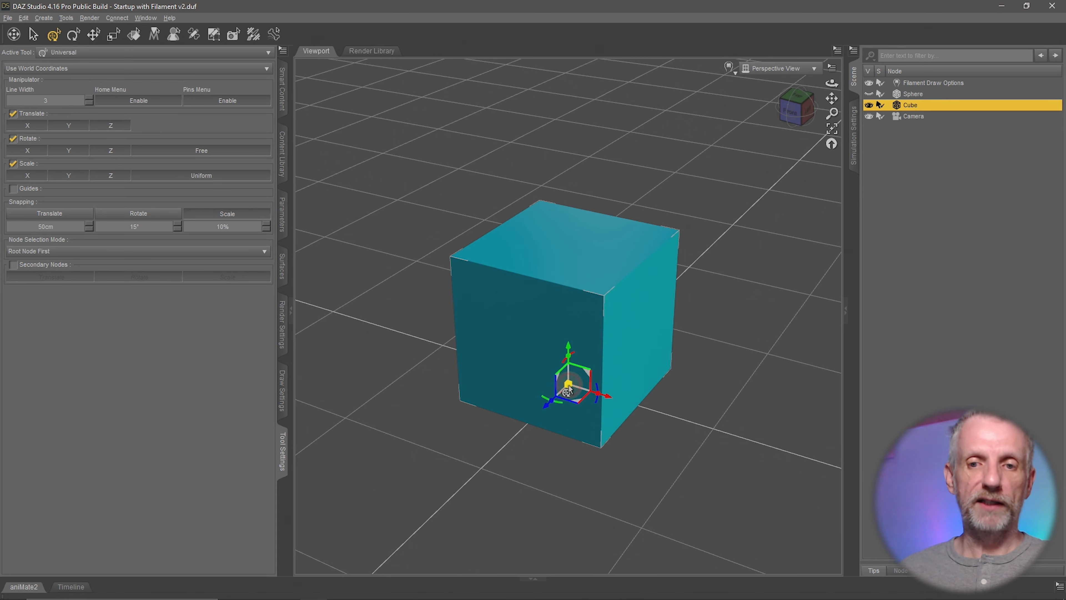
pyautogui.moveTo(569, 391); pyautogui.dragTo(589, 392)
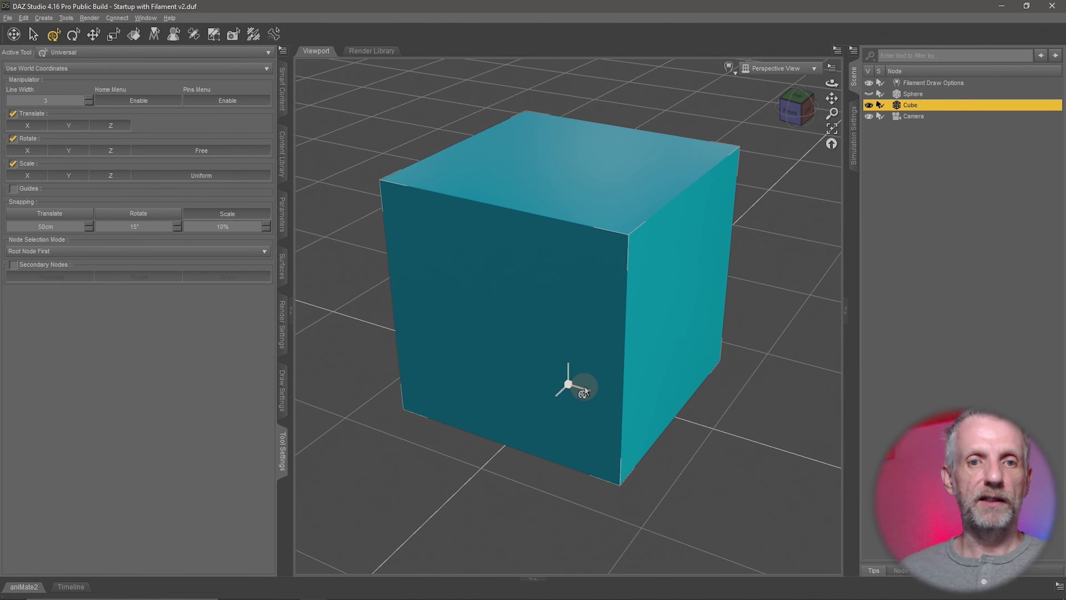
pyautogui.click(281, 209)
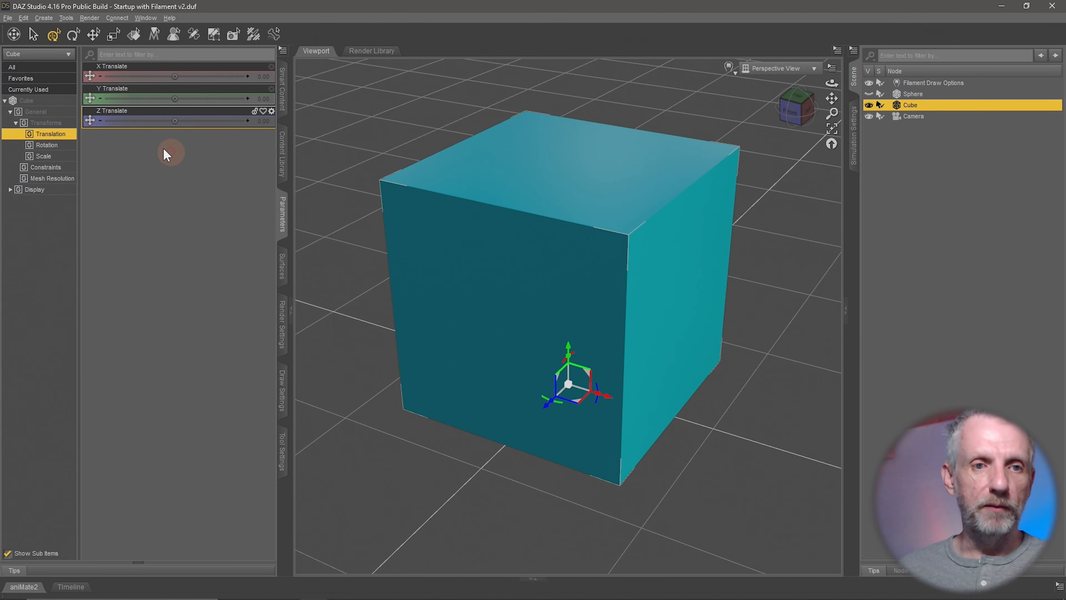
pyautogui.click(57, 158)
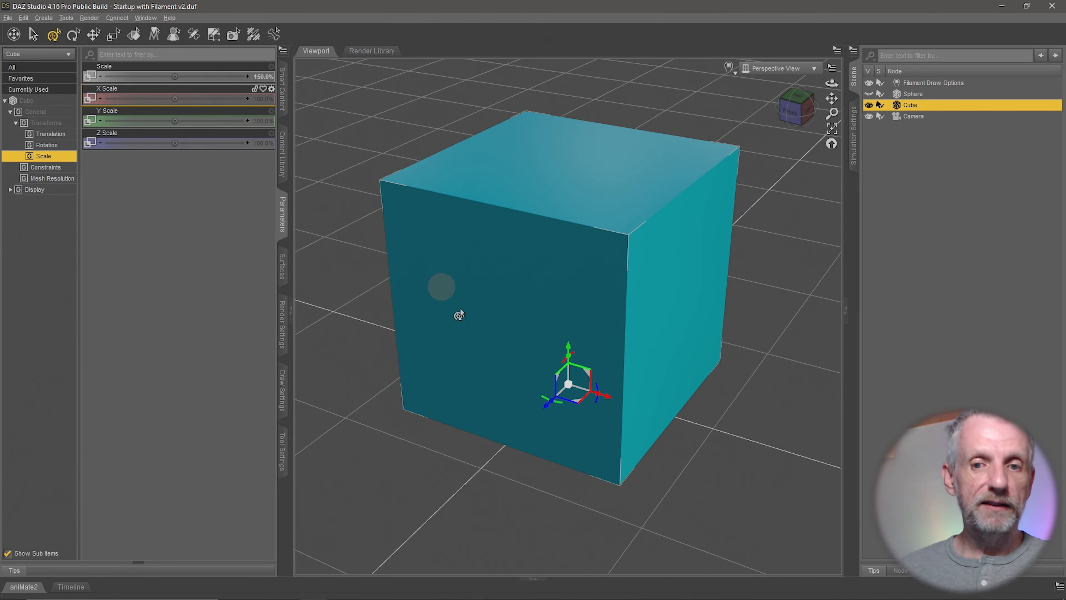
pyautogui.moveTo(566, 391)
pyautogui.mouseDown()
pyautogui.moveTo(586, 391)
pyautogui.moveTo(537, 394)
pyautogui.moveTo(568, 387)
pyautogui.mouseUp()
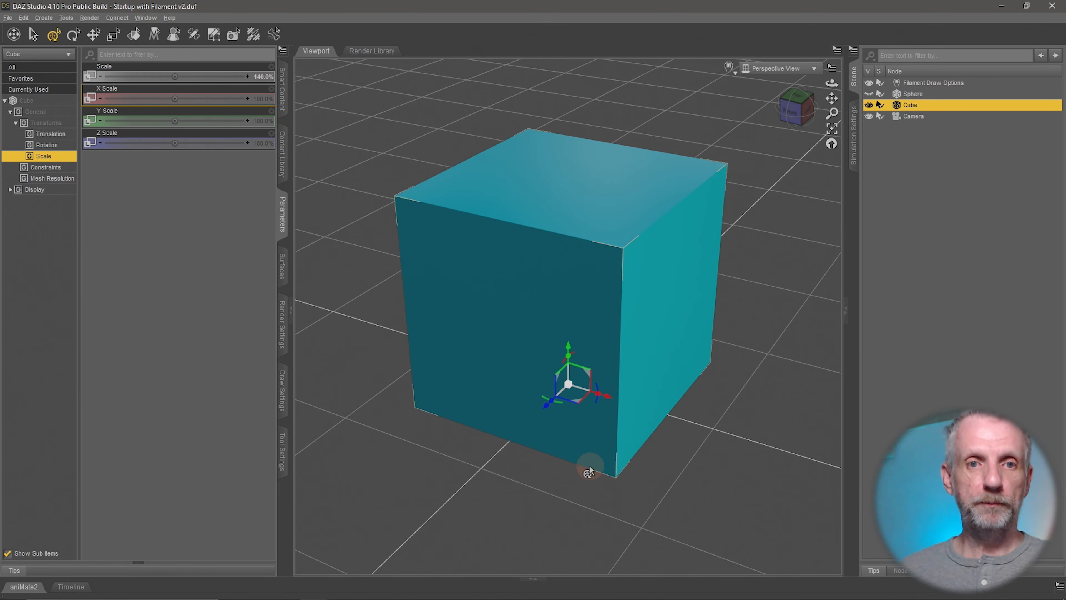
pyautogui.hotkey('ctrl', 'z')
pyautogui.hotkey('ctrl', 'z')
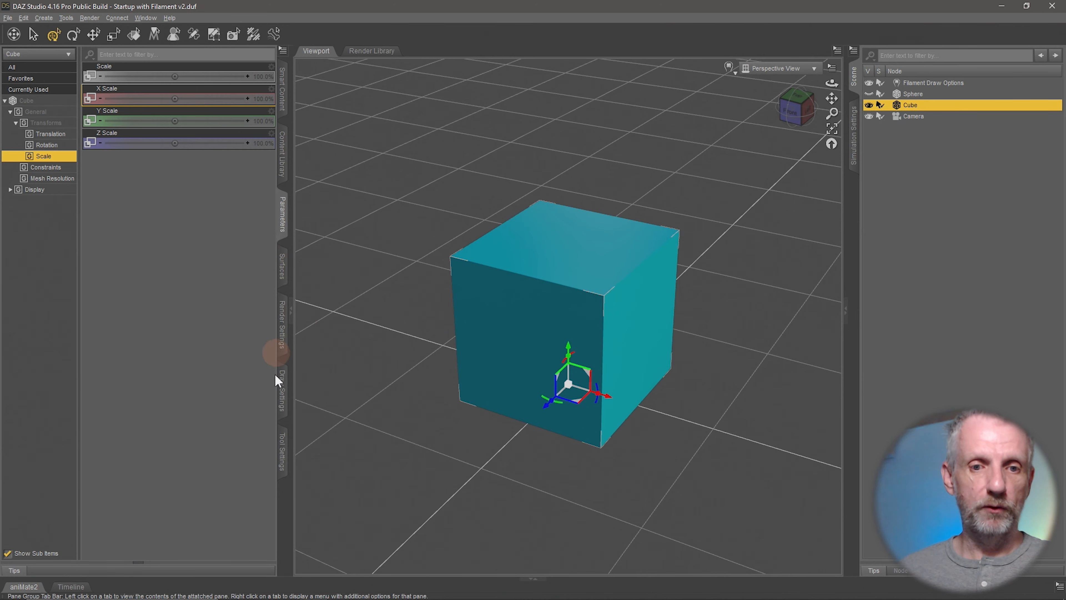
# Turn on translate snapping at 50 cm in the tool settings and try moving the cube across the grid in snapped increments
pyautogui.click(282, 454)
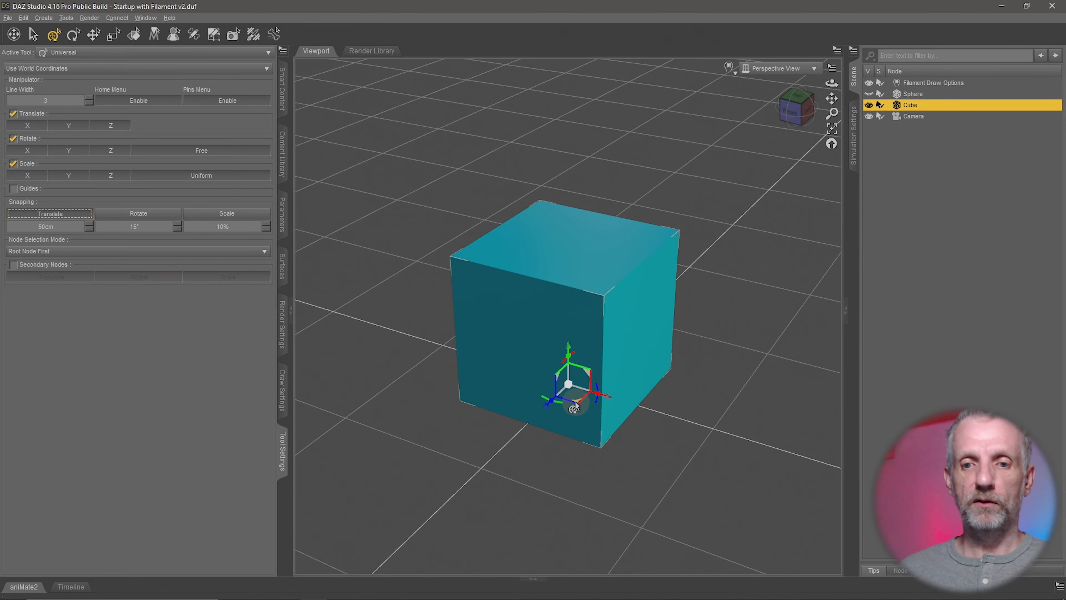
pyautogui.moveTo(637, 431); pyautogui.dragTo(613, 424, button='middle')
pyautogui.scroll(-6, 638, 431)
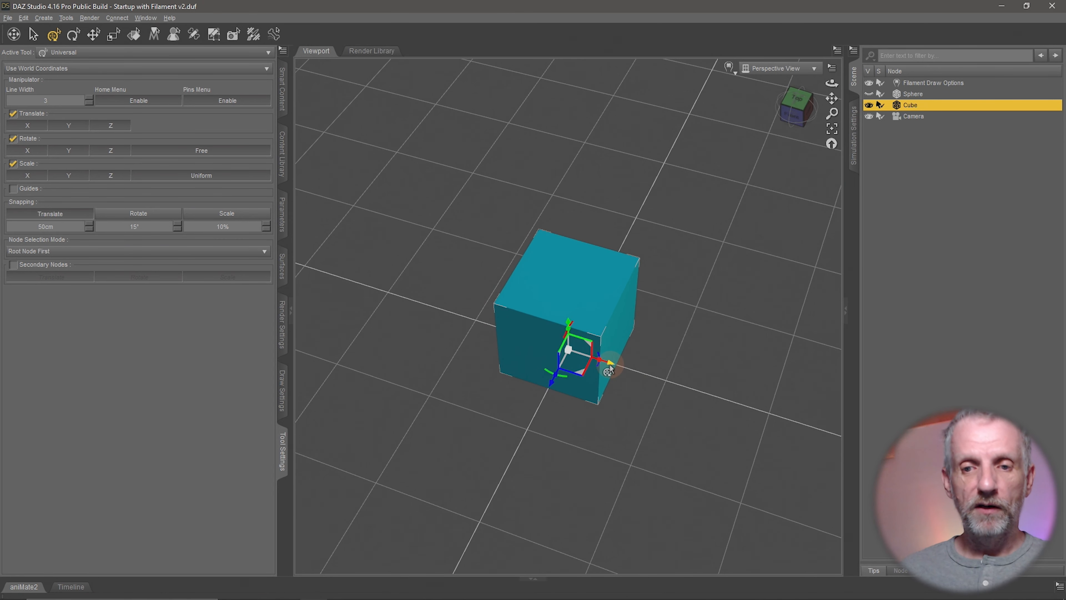
pyautogui.moveTo(609, 371); pyautogui.dragTo(593, 425)
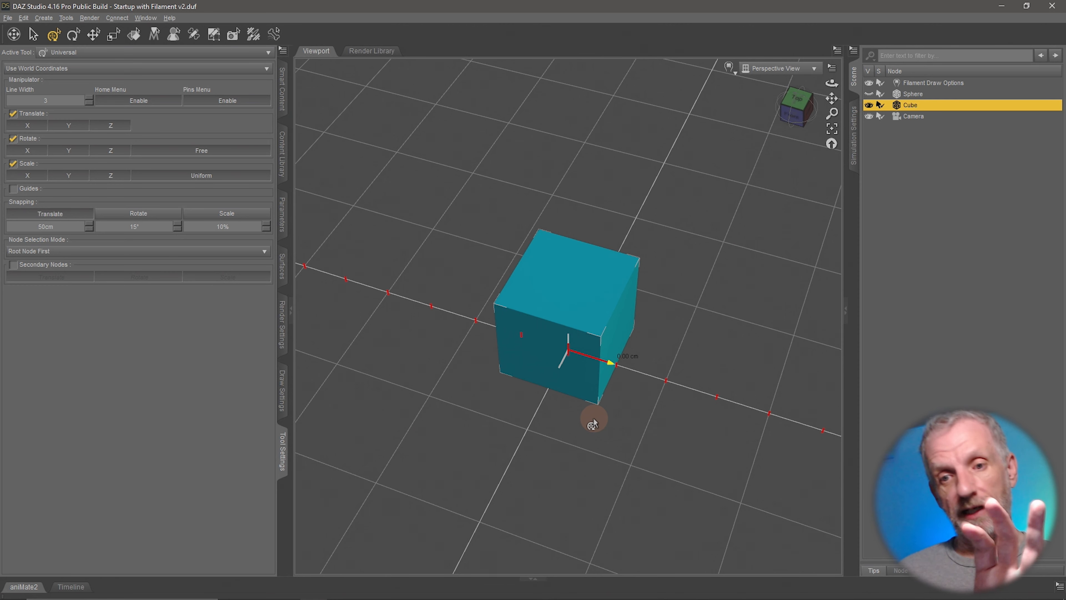
pyautogui.moveTo(592, 425); pyautogui.dragTo(567, 426)
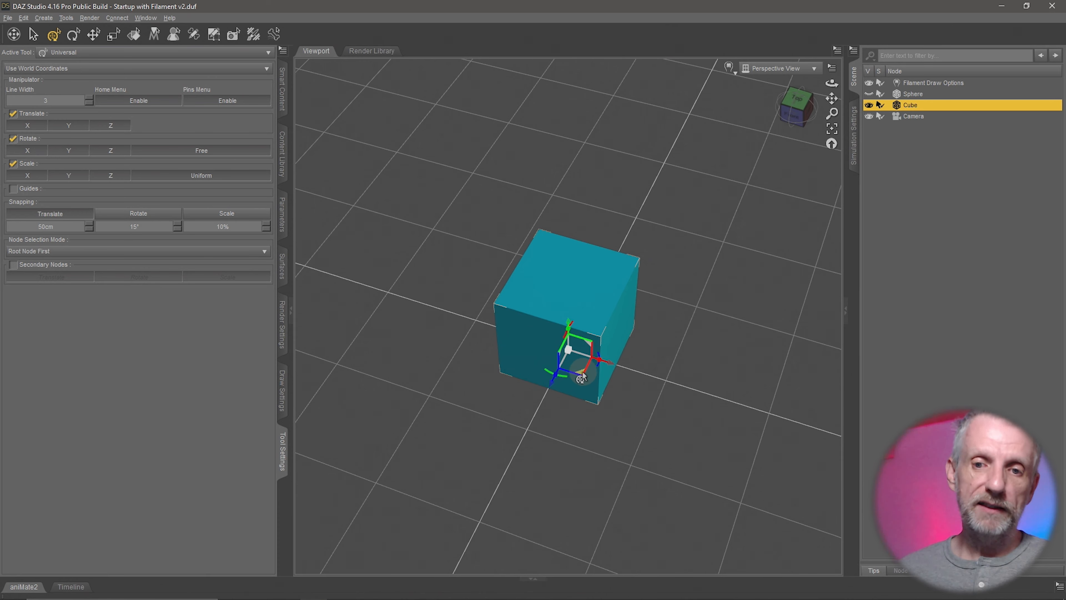
pyautogui.moveTo(581, 377); pyautogui.dragTo(532, 362)
pyautogui.keyDown('alt'); pyautogui.moveTo(581, 314); pyautogui.dragTo(581, 315); pyautogui.keyUp('alt')
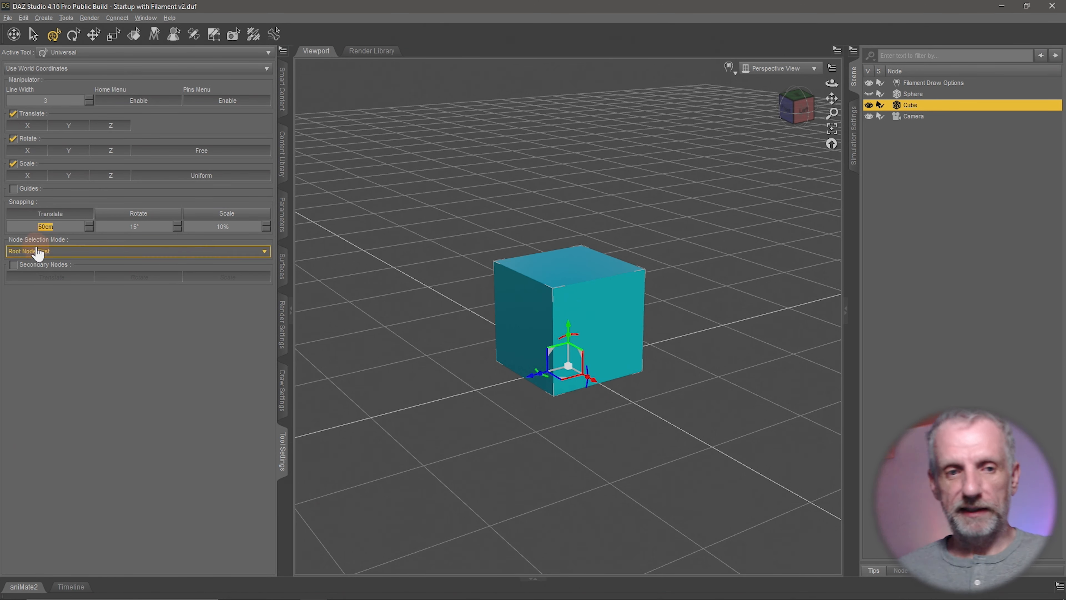
# Switch snapping from translate to rotate at 15°, try rotating the cube, and turn rotate snapping off again
pyautogui.click(139, 214)
pyautogui.click(79, 216)
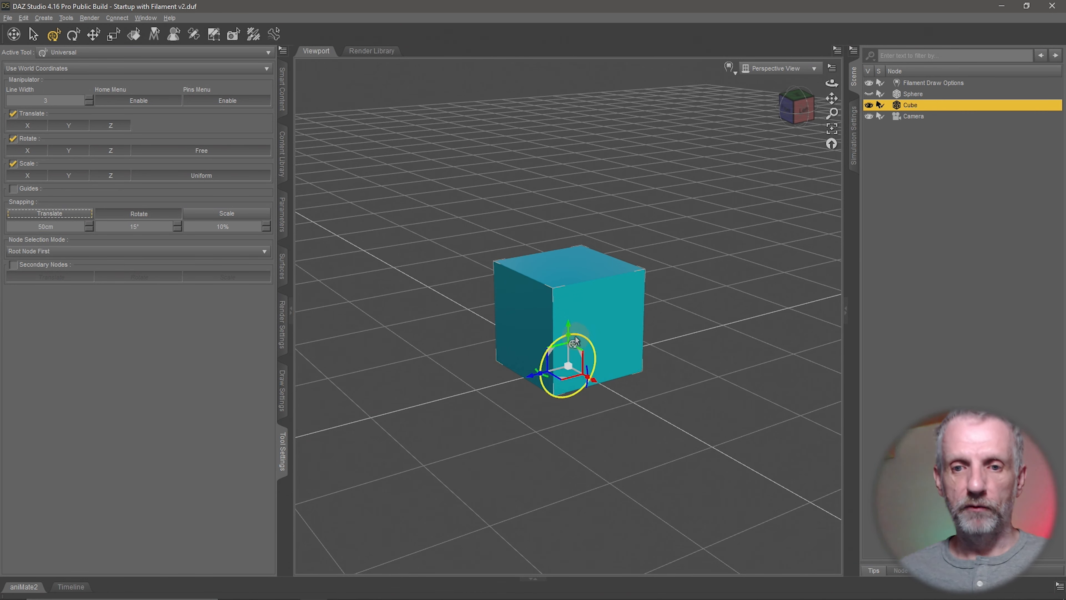
pyautogui.moveTo(564, 343)
pyautogui.mouseDown()
pyautogui.moveTo(553, 348)
pyautogui.moveTo(597, 339)
pyautogui.moveTo(562, 368)
pyautogui.moveTo(607, 342)
pyautogui.moveTo(570, 336)
pyautogui.moveTo(588, 343)
pyautogui.moveTo(570, 347)
pyautogui.mouseUp()
pyautogui.moveTo(462, 354); pyautogui.dragTo(404, 272, button='middle')
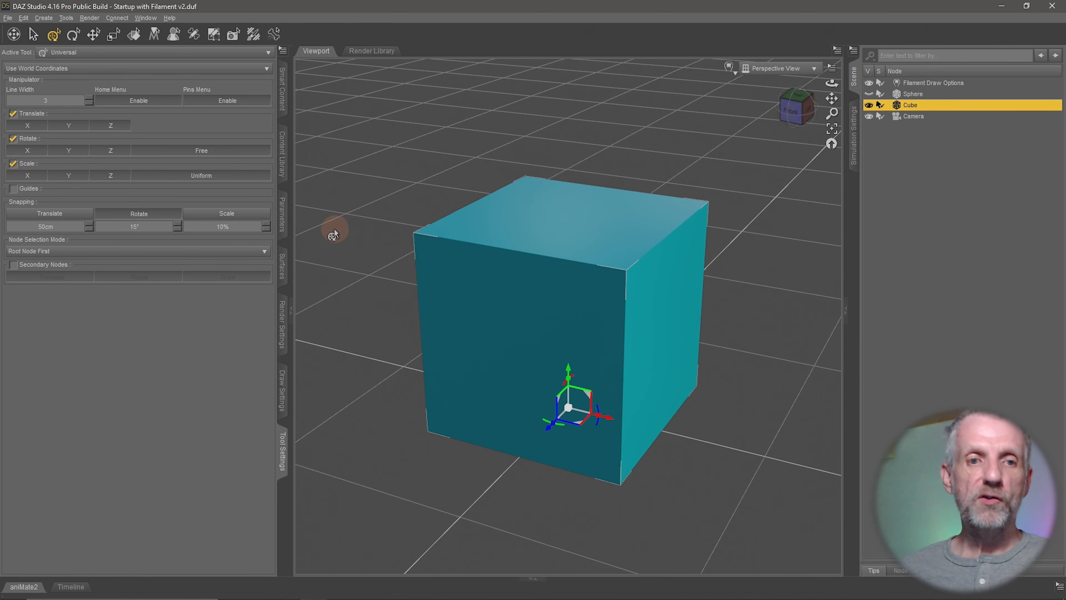
pyautogui.click(158, 216)
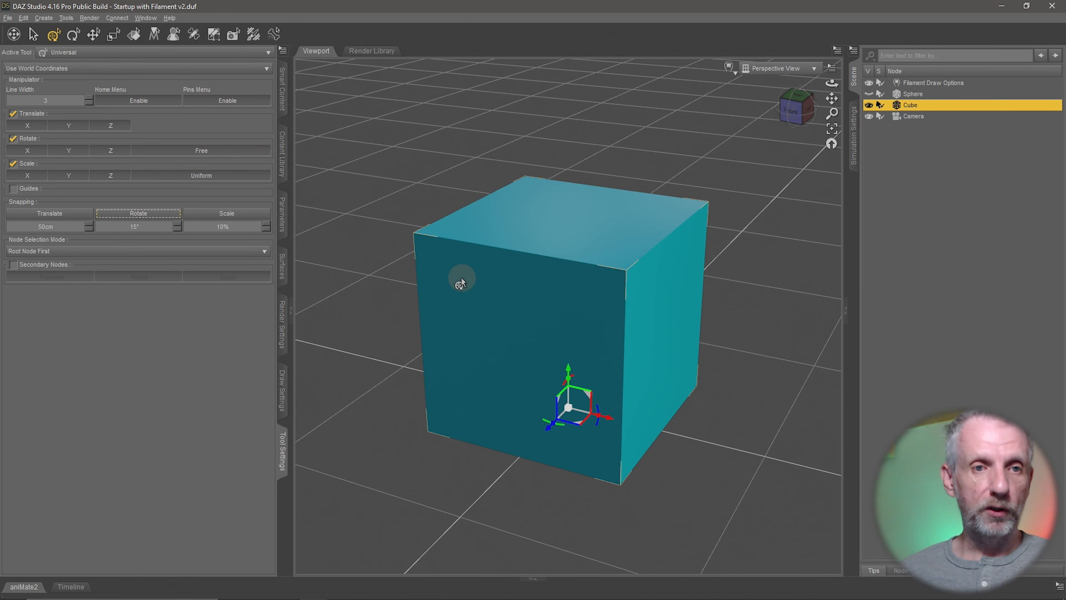
# Enable 15° snapping for the Rotate tool only, and test cube rotation with it and with the unsnapped Universal tool
pyautogui.click(72, 36)
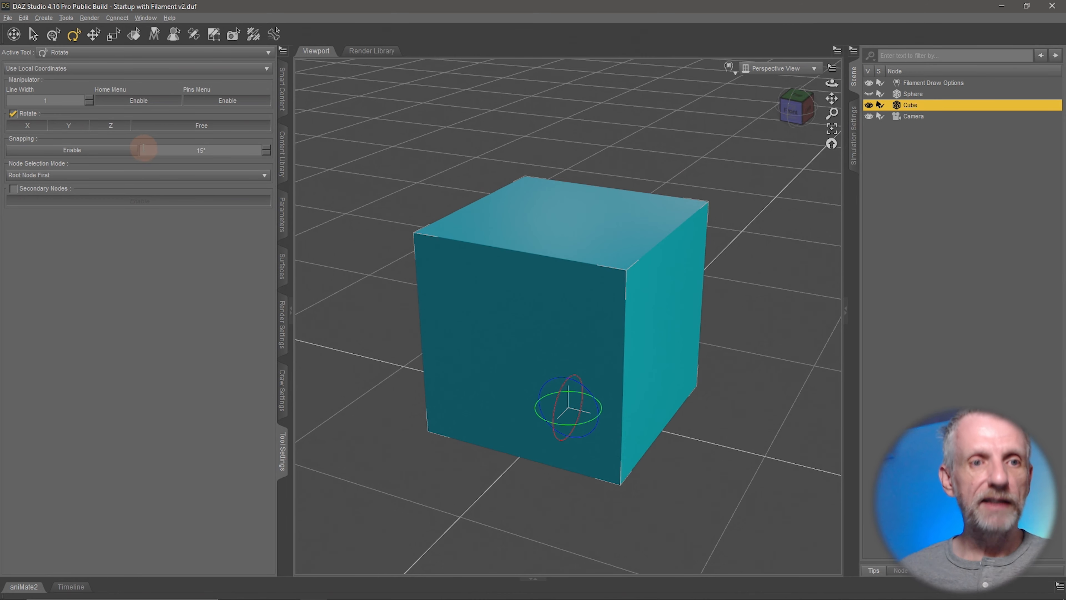
pyautogui.click(118, 150)
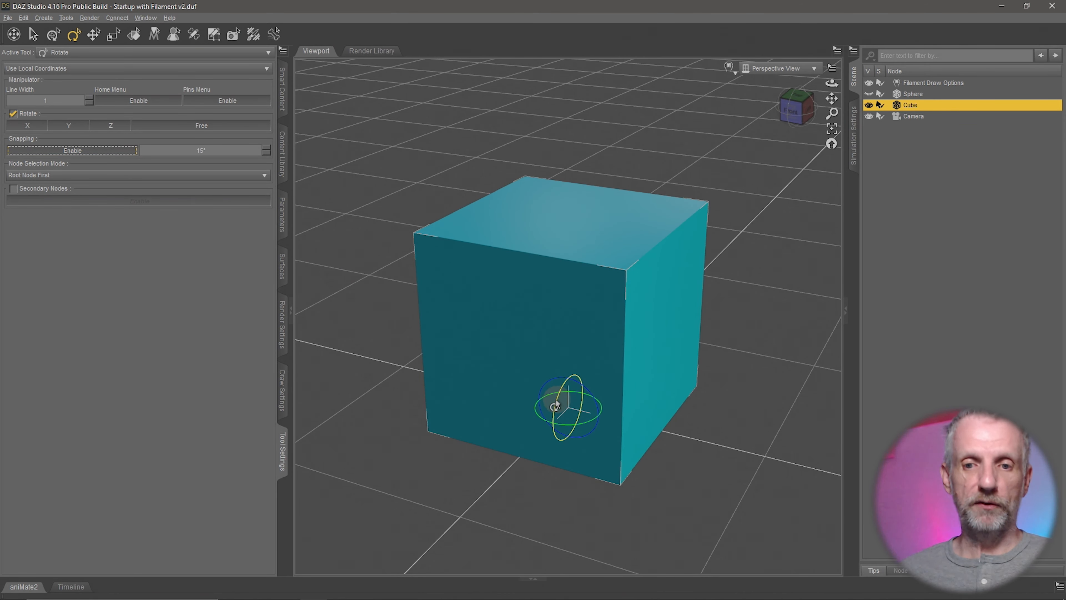
pyautogui.moveTo(555, 405)
pyautogui.mouseDown()
pyautogui.moveTo(556, 385)
pyautogui.moveTo(543, 422)
pyautogui.moveTo(546, 408)
pyautogui.mouseUp()
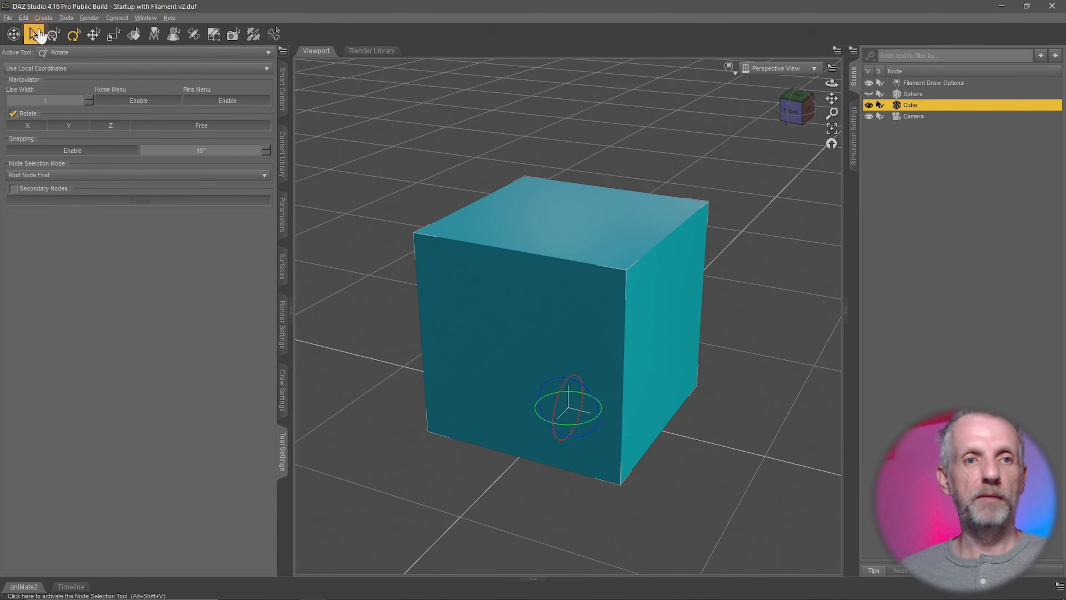
pyautogui.click(50, 36)
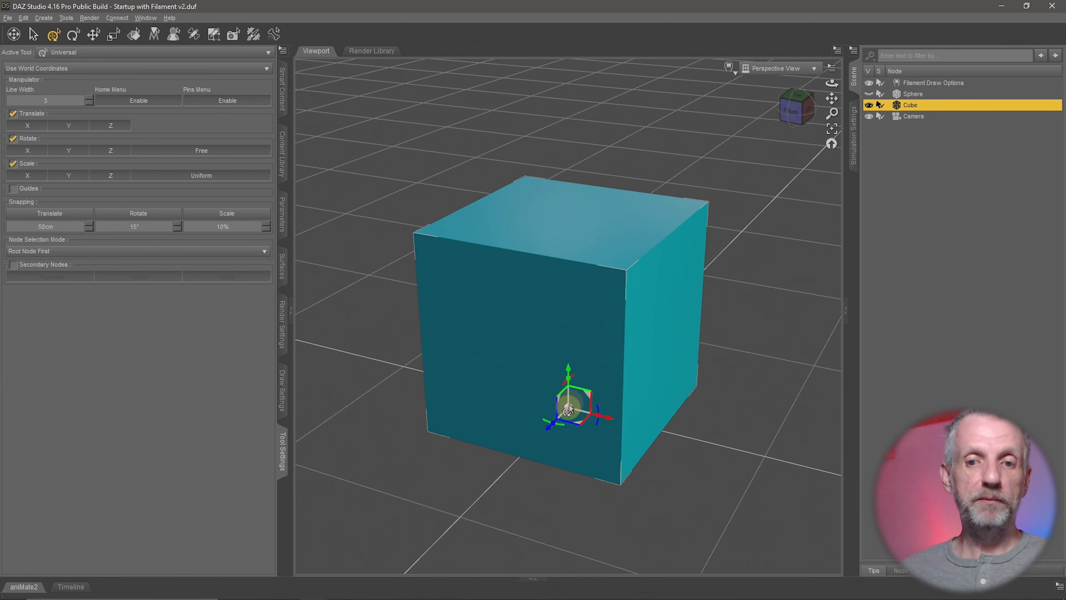
pyautogui.moveTo(561, 429)
pyautogui.mouseDown()
pyautogui.moveTo(582, 427)
pyautogui.moveTo(546, 421)
pyautogui.moveTo(575, 420)
pyautogui.moveTo(555, 430)
pyautogui.mouseUp()
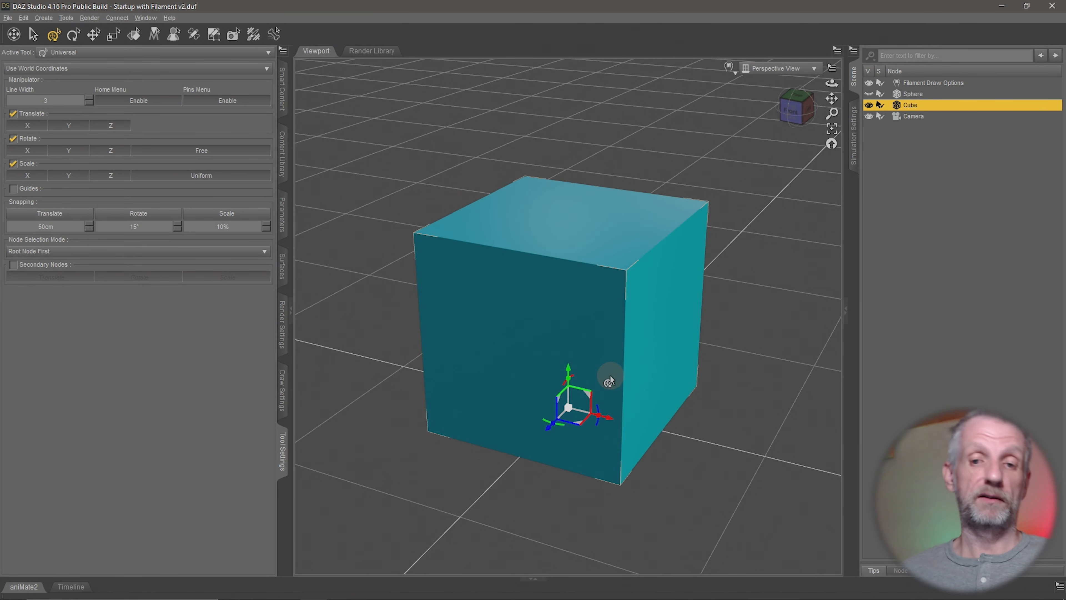
# Look through the list of panes that can be opened and close it without choosing one
pyautogui.moveTo(638, 366); pyautogui.dragTo(571, 334, button='middle')
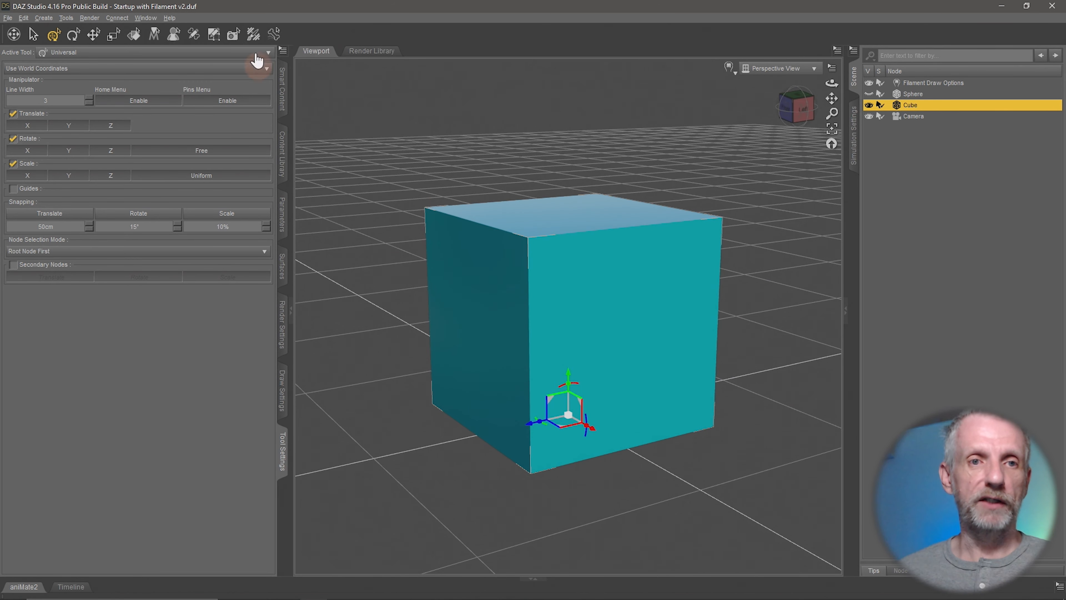
pyautogui.click(150, 19)
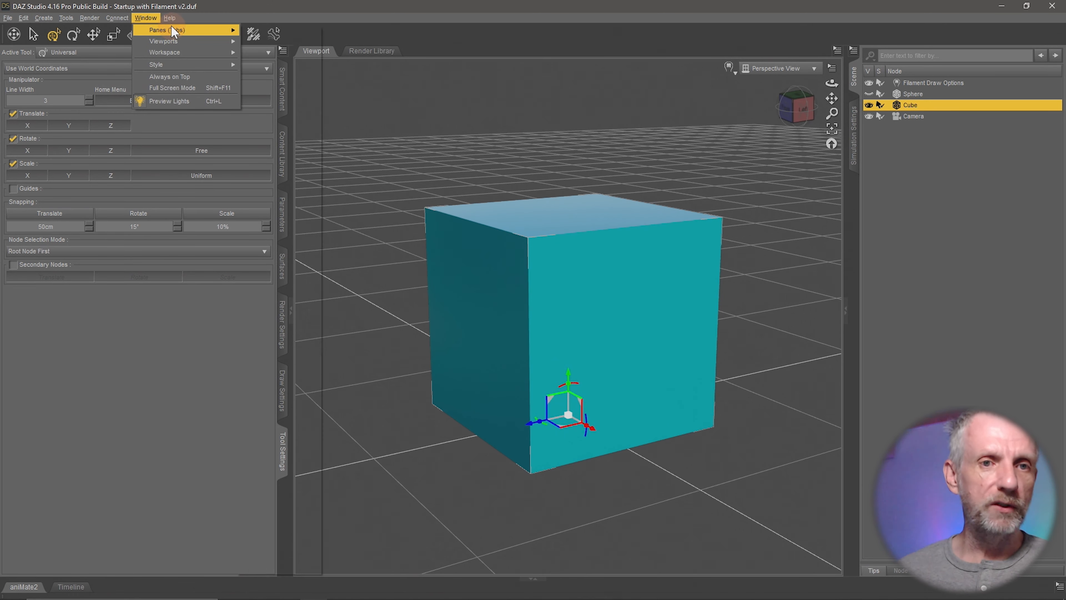
pyautogui.moveTo(173, 31)
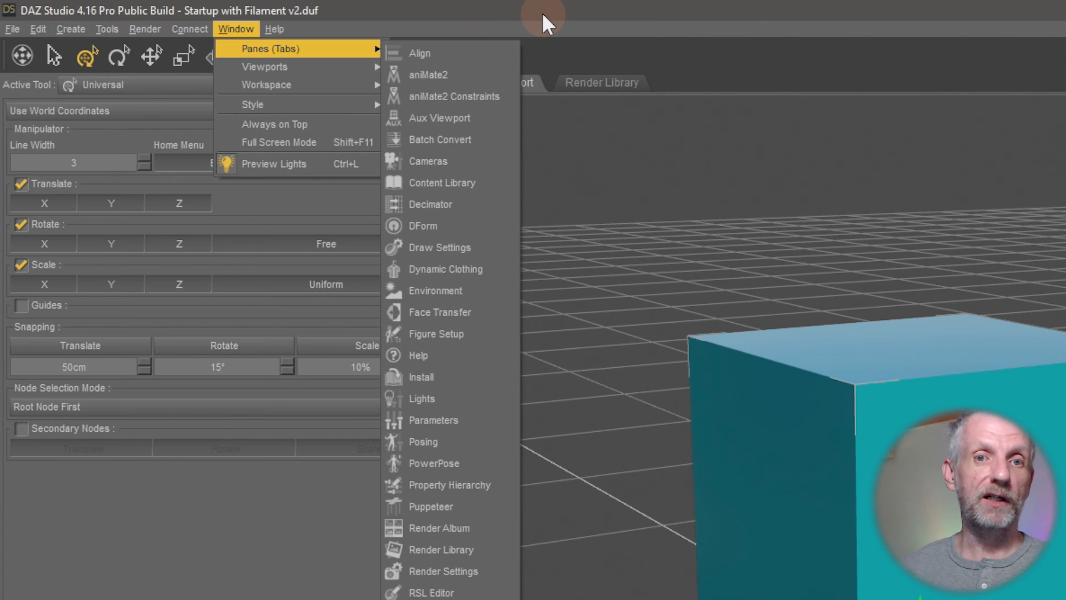
pyautogui.click(546, 23)
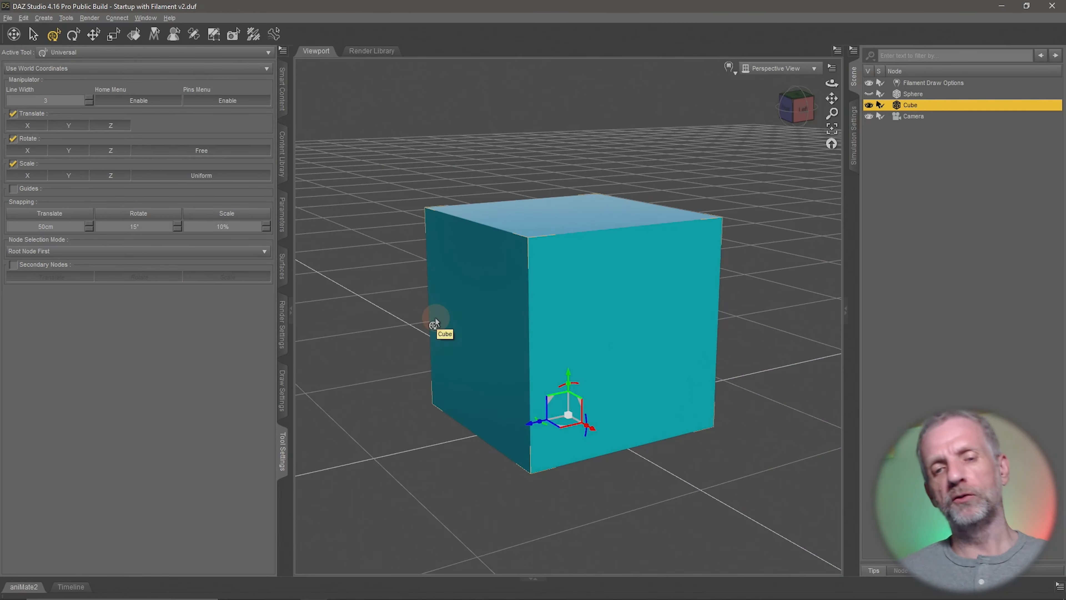
pyautogui.moveTo(678, 447); pyautogui.dragTo(658, 483, button='middle')
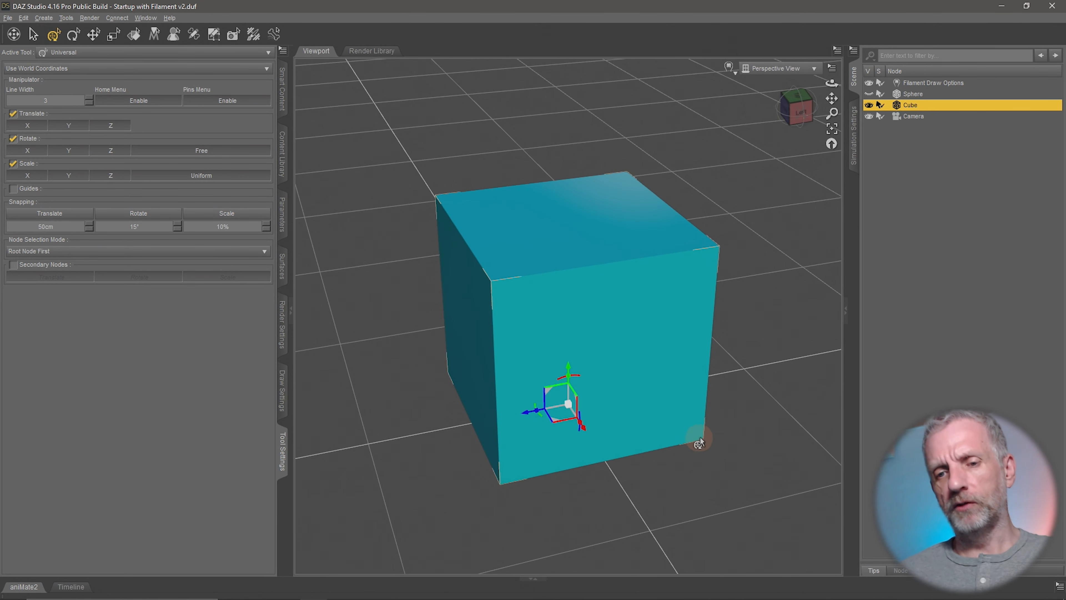
pyautogui.moveTo(698, 443); pyautogui.dragTo(744, 411, button='middle')
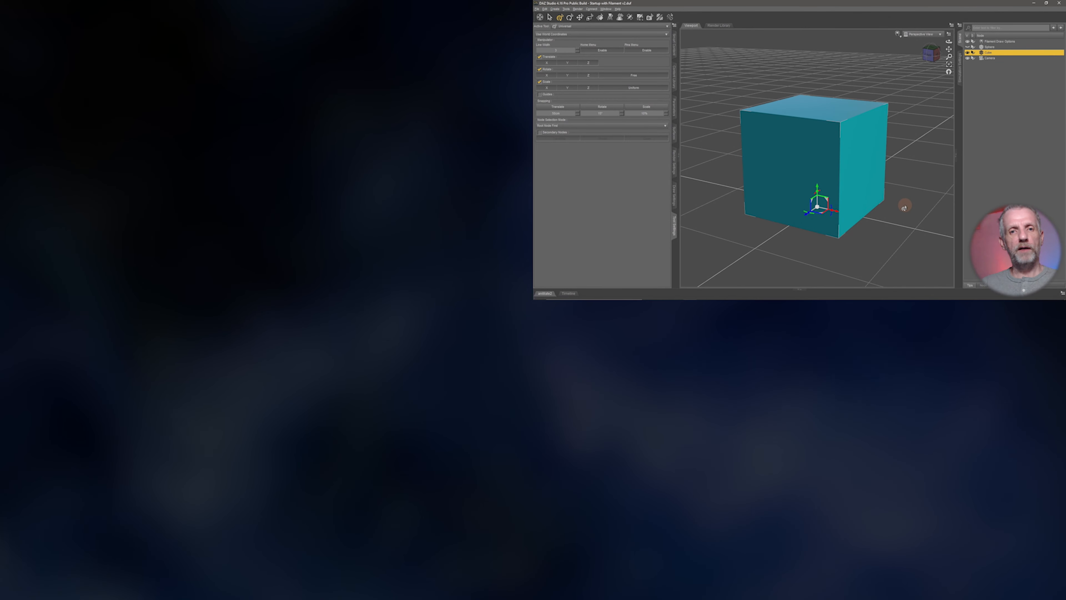